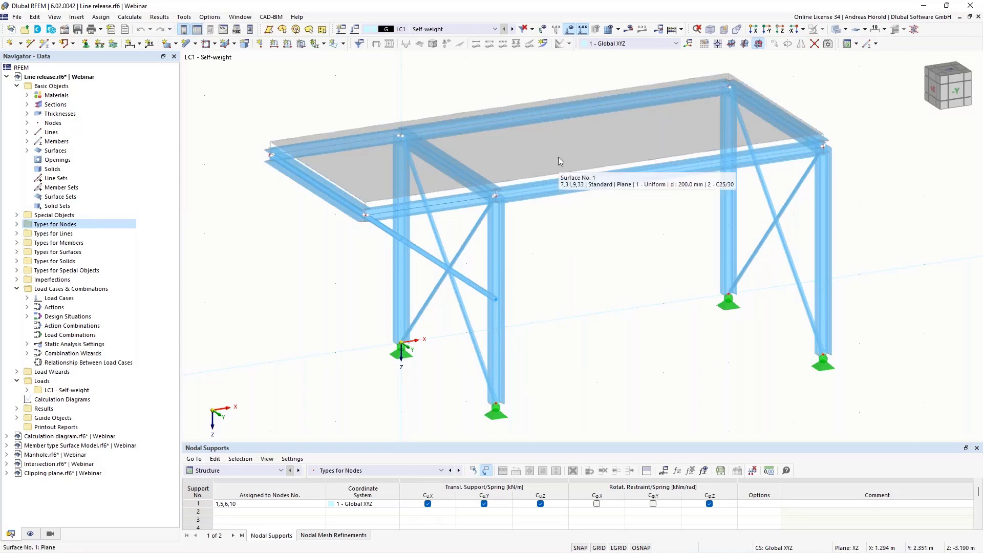
# Inspect the roof slab's surface eccentricity settings, including its thickness assignment and transverse offset, without changing them
pyautogui.doubleClick(559, 168)
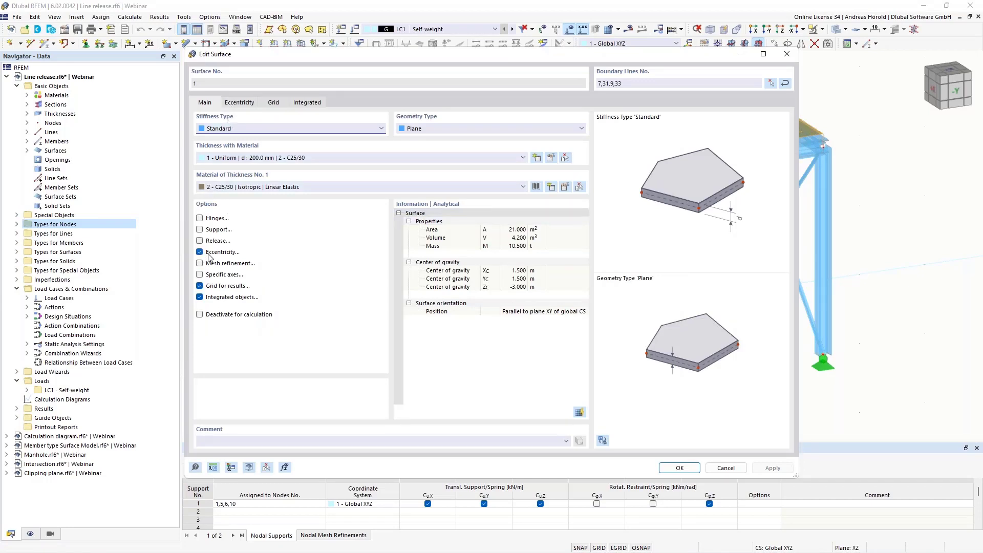
pyautogui.click(237, 102)
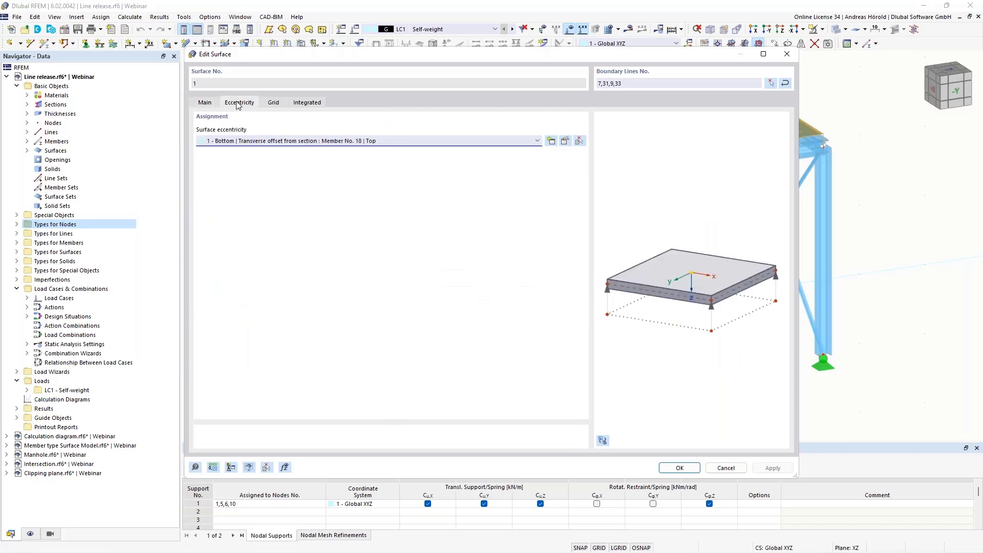
pyautogui.click(564, 141)
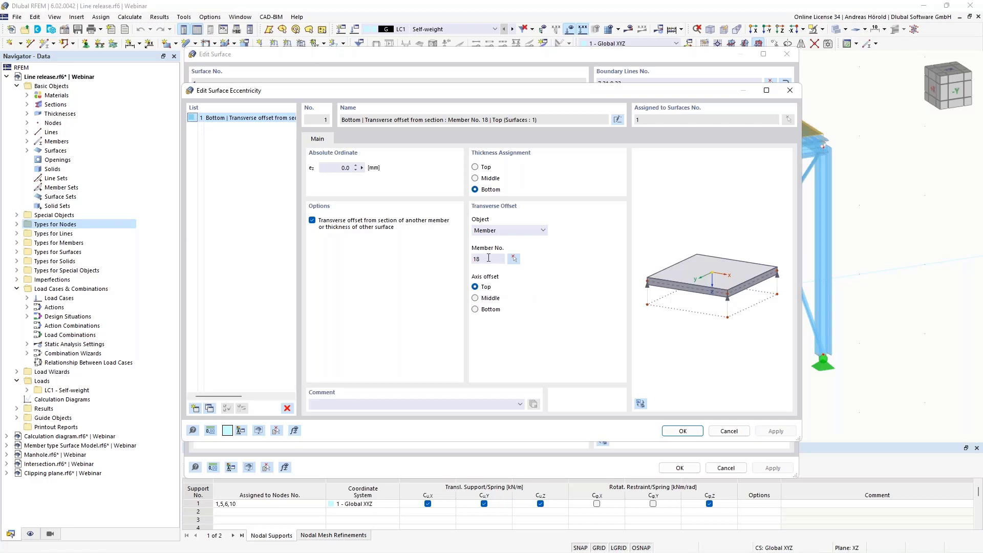
pyautogui.click(728, 431)
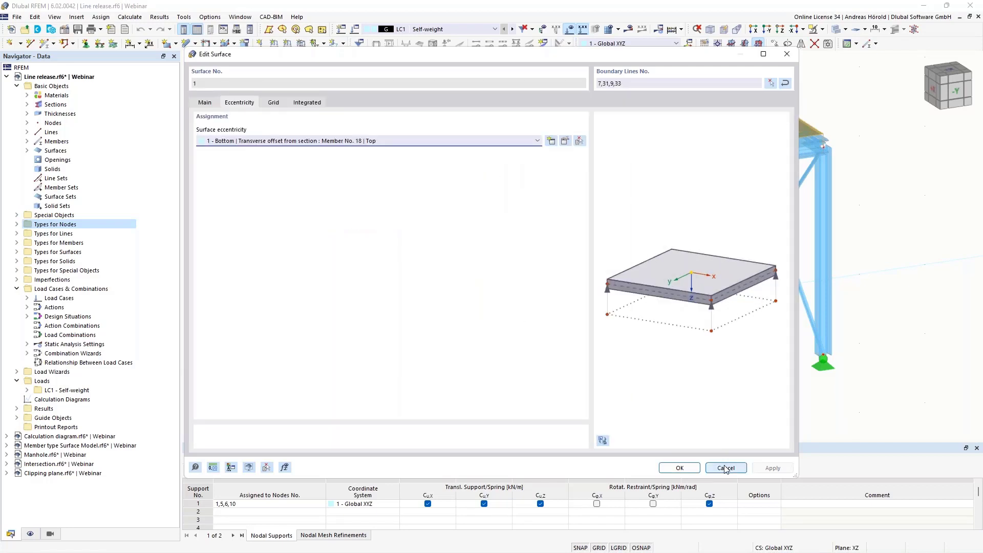
pyautogui.click(726, 468)
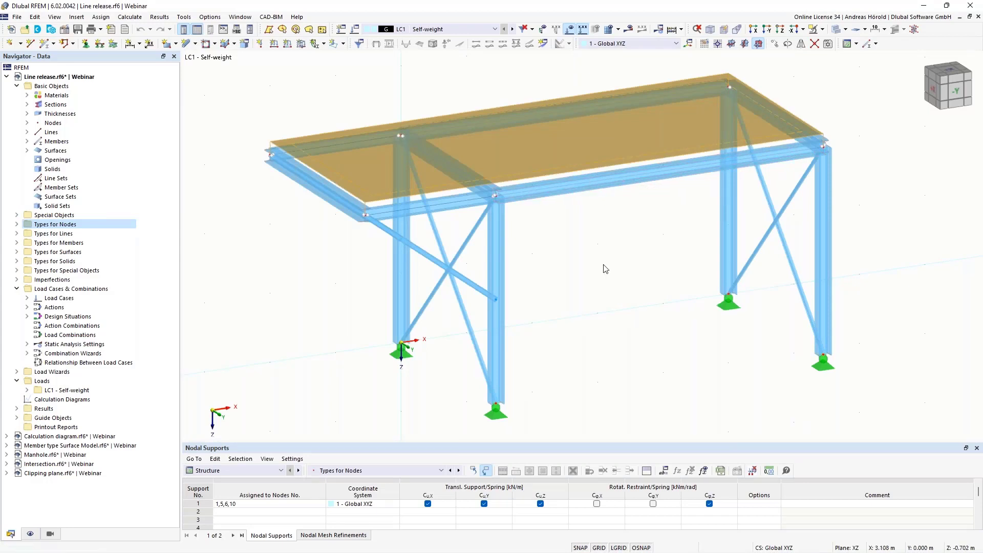
# View the slab from the side with surfaces rendered as Filled incl. Thickness, and return the rendering to Filled
pyautogui.click(30, 534)
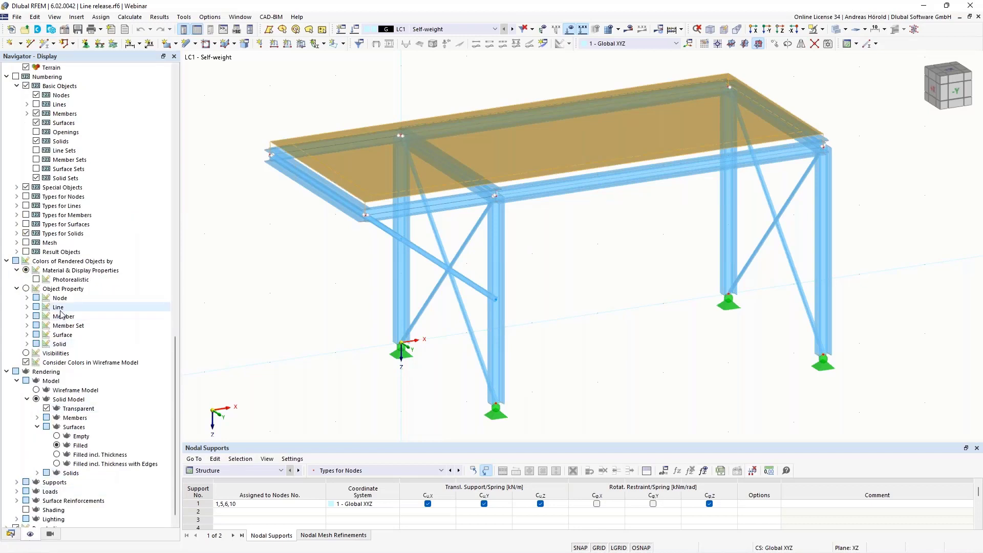
pyautogui.scroll(-1, 61, 314)
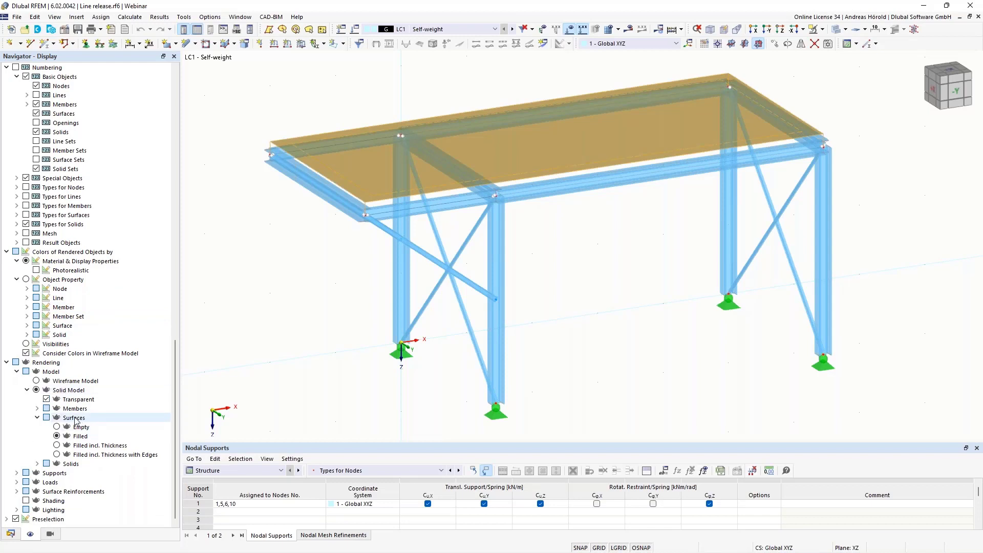
pyautogui.click(57, 446)
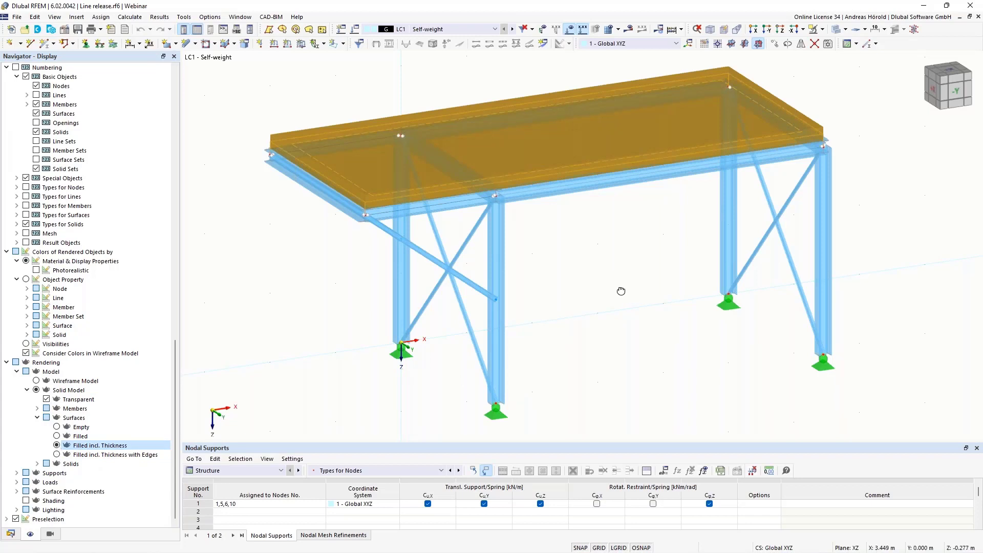
pyautogui.keyDown('ctrl'); pyautogui.moveTo(622, 293); pyautogui.dragTo(585, 255, button='middle'); pyautogui.keyUp('ctrl')
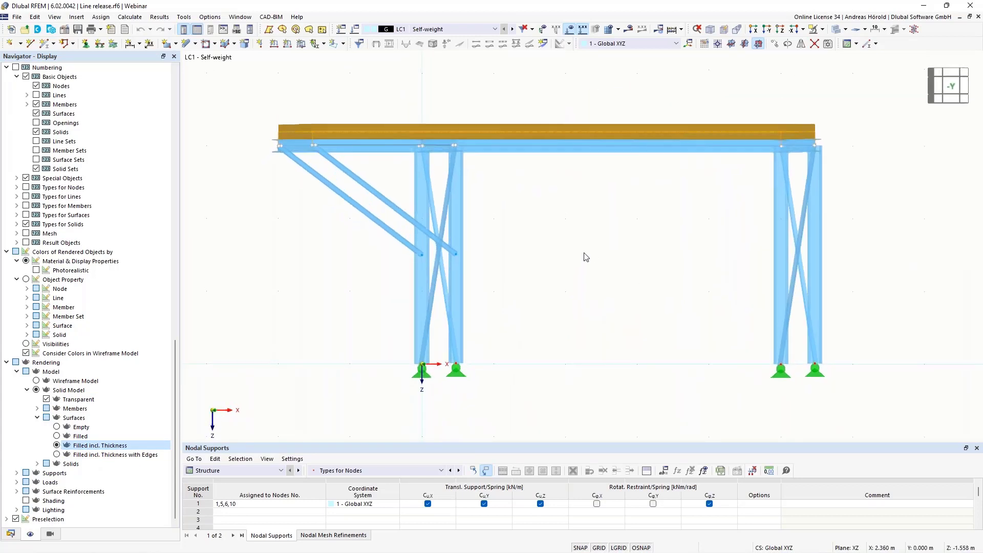
pyautogui.click(56, 436)
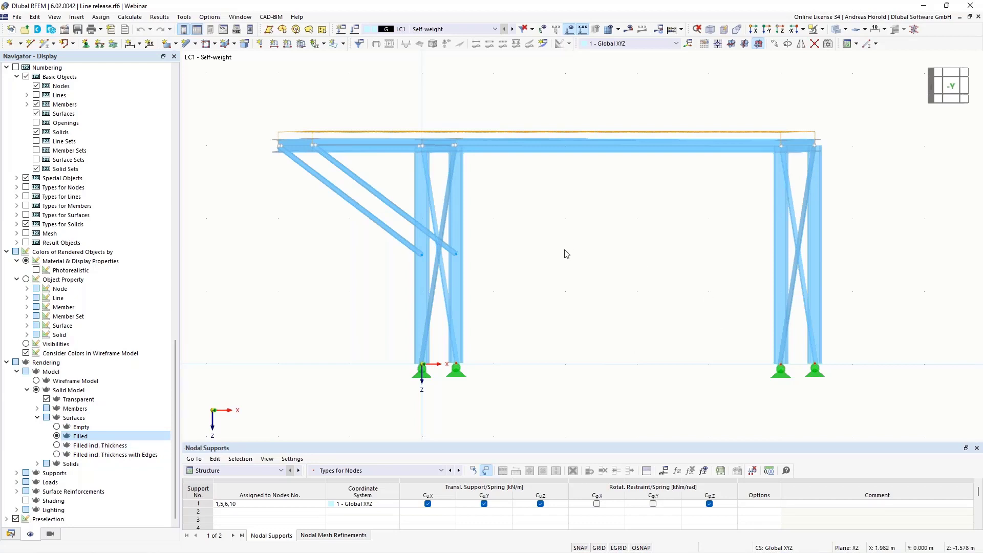
pyautogui.keyDown('ctrl'); pyautogui.moveTo(565, 250); pyautogui.dragTo(550, 321, button='middle'); pyautogui.keyUp('ctrl')
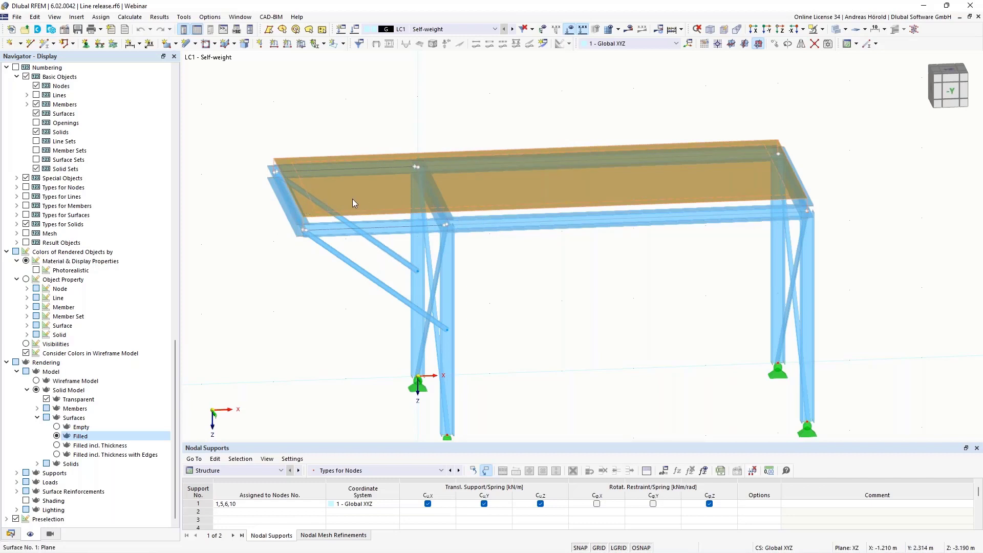
# Create load case LC2 named "Imposed load" with the action category Imposed loads - category A: domestic, residential areas
pyautogui.click(340, 29)
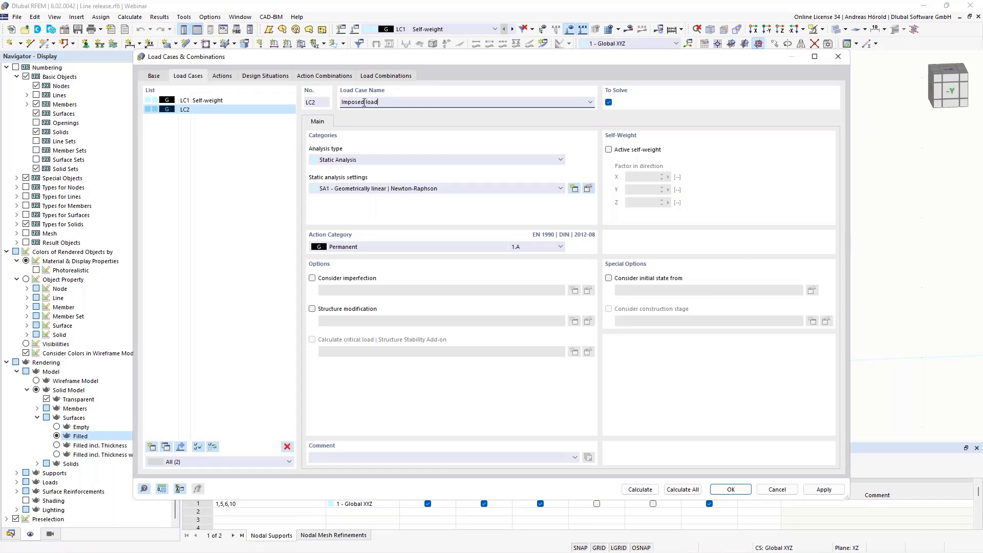
pyautogui.click(380, 244)
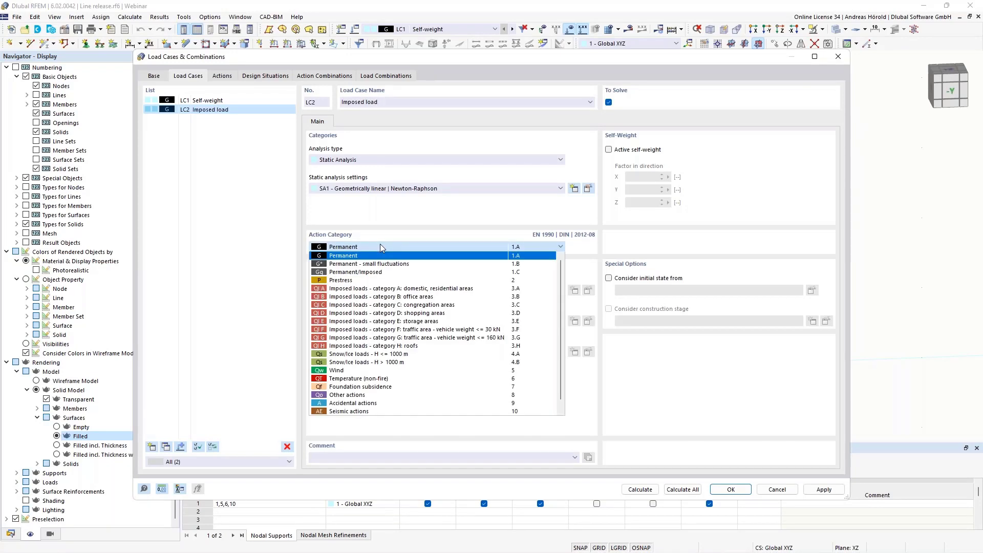
pyautogui.click(390, 290)
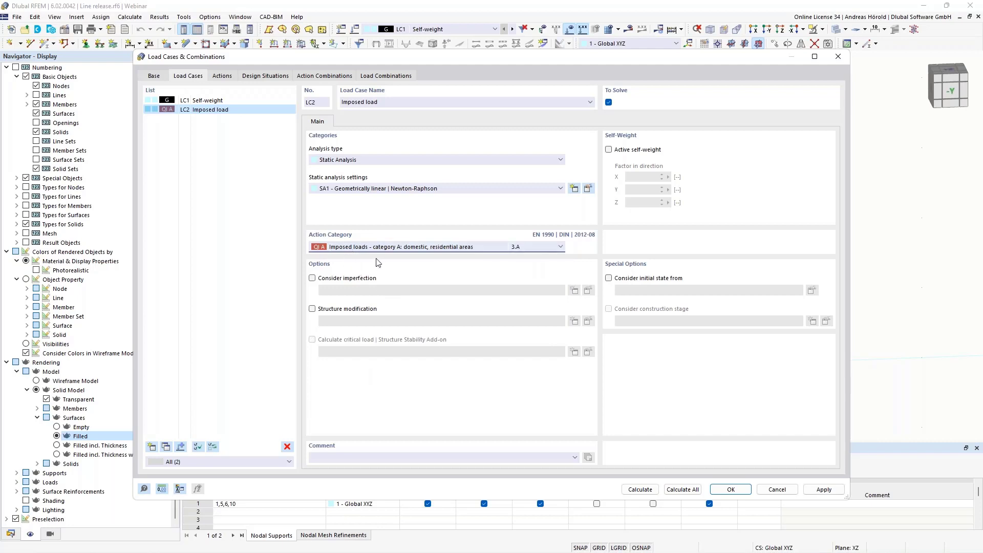
pyautogui.click(730, 491)
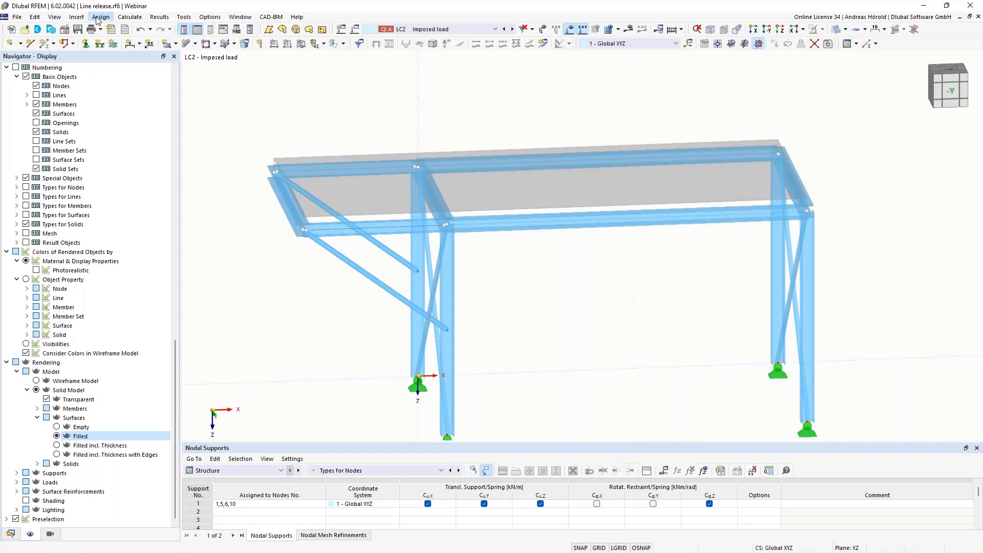
# Start a new free rectangular load in LC2 and assign it to the roof slab, Surface No. 1
pyautogui.click(76, 17)
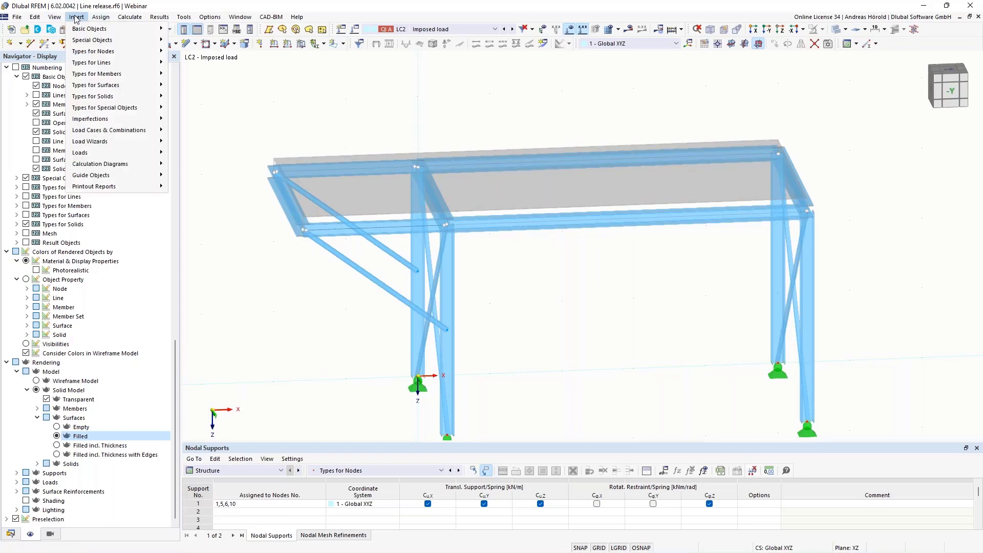
pyautogui.moveTo(93, 157)
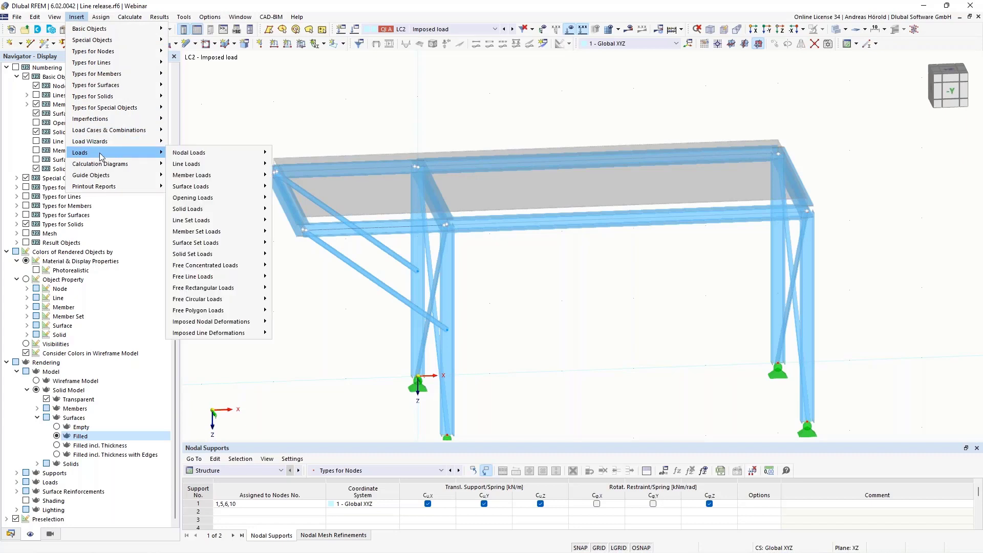
pyautogui.moveTo(235, 294)
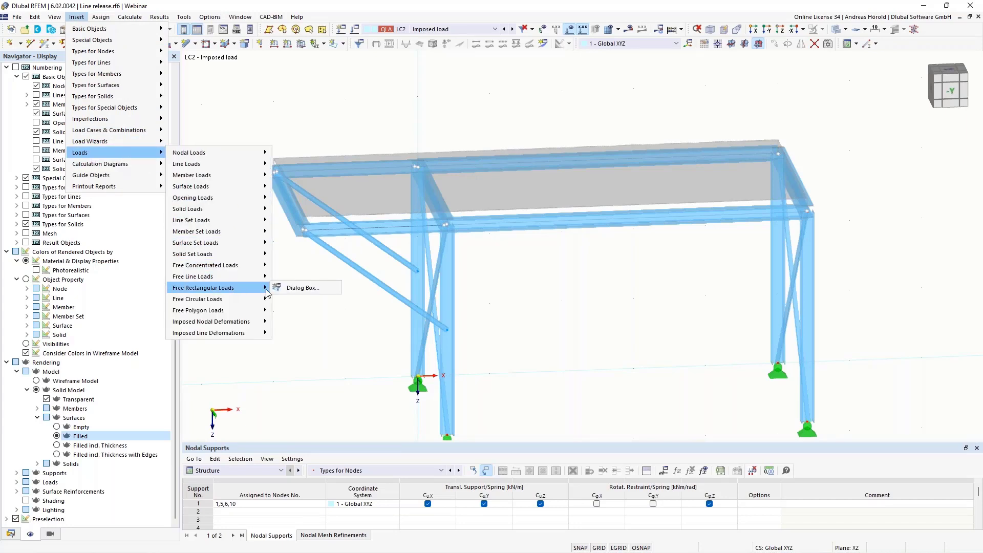
pyautogui.click(300, 288)
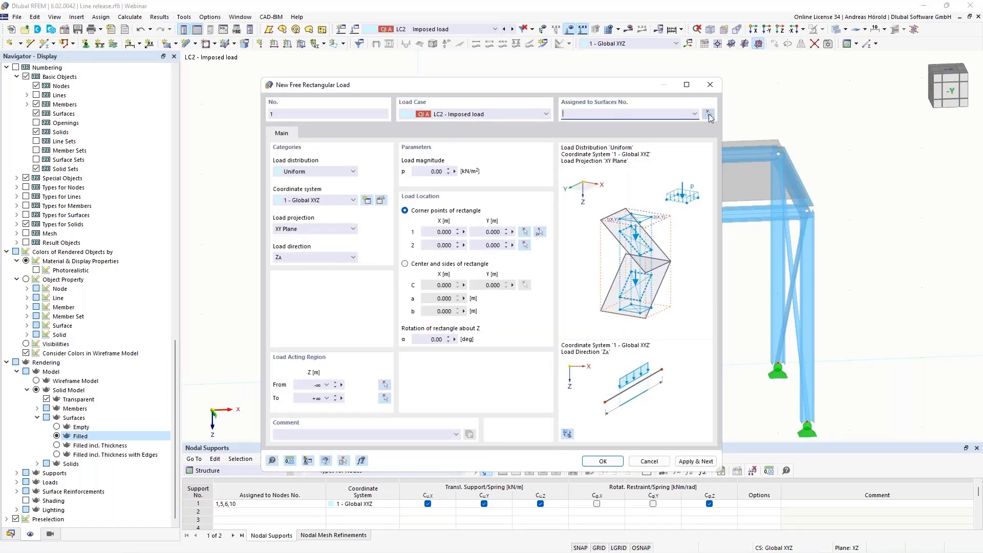
pyautogui.click(708, 114)
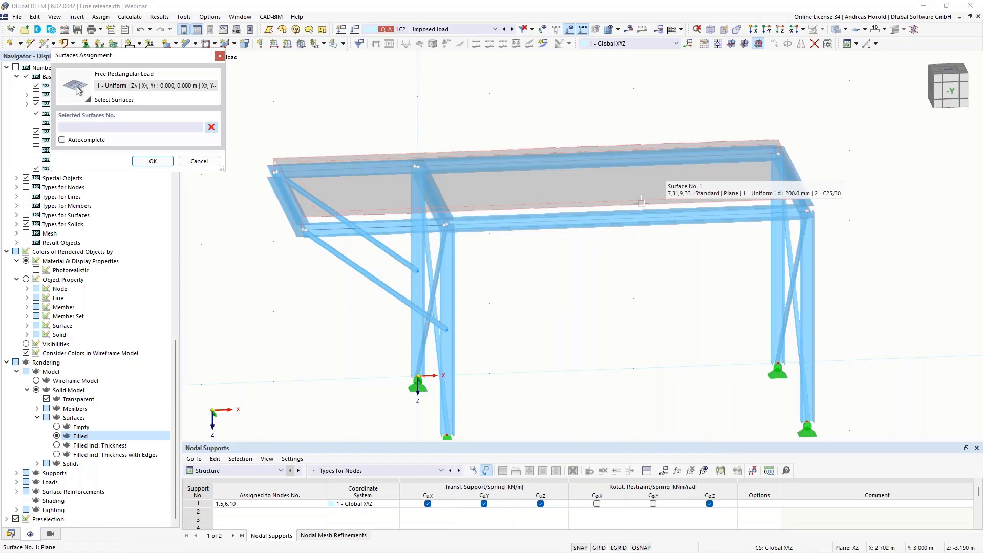
pyautogui.click(641, 203)
pyautogui.click(149, 161)
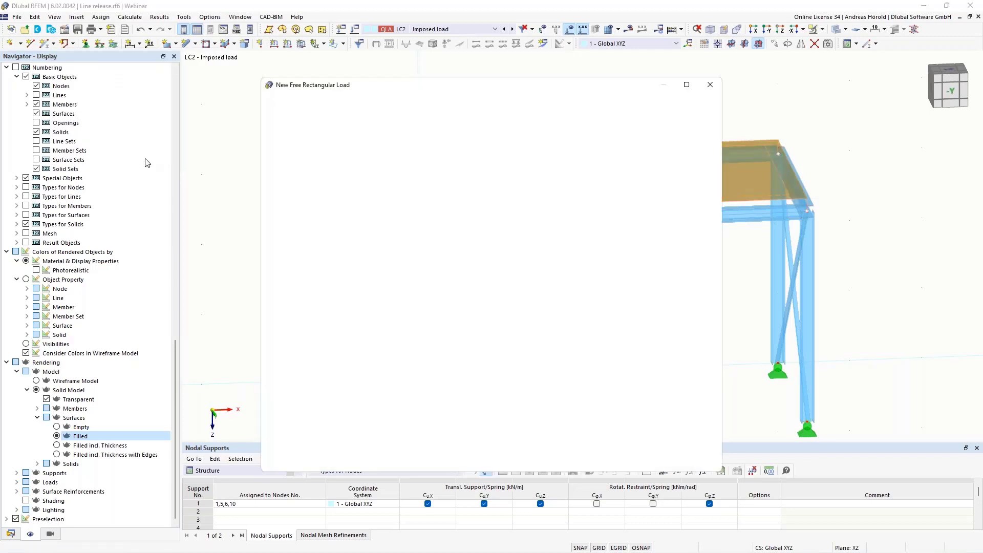
# Set the rectangular load to 20 kN/m² with corner points at X 0, Y 0 and X 5, Y 3 m
pyautogui.click(427, 170)
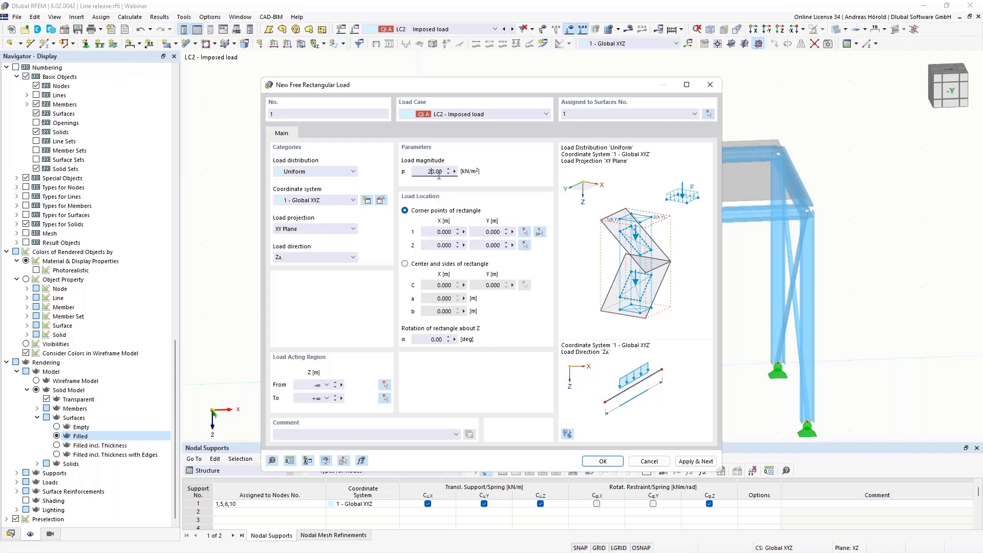
pyautogui.click(540, 234)
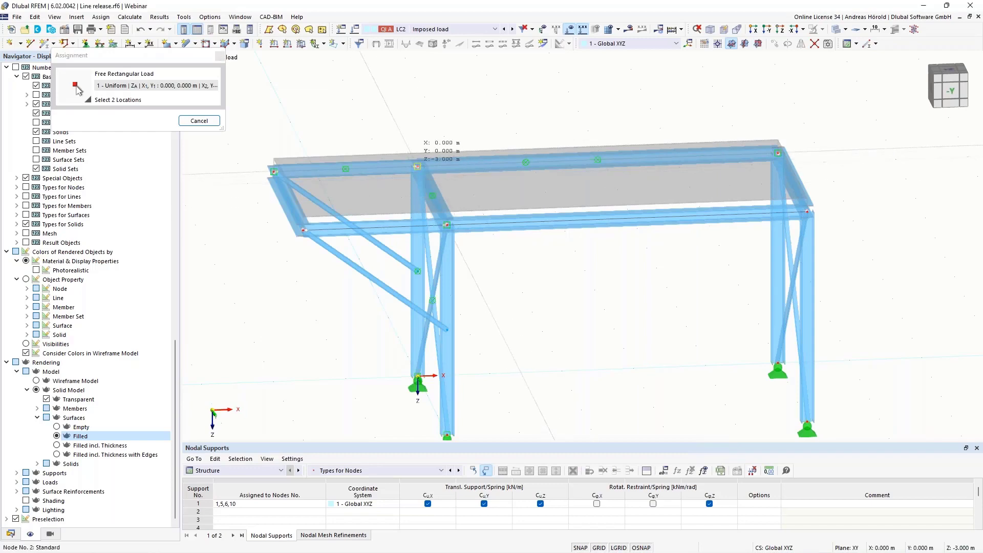
pyautogui.click(807, 211)
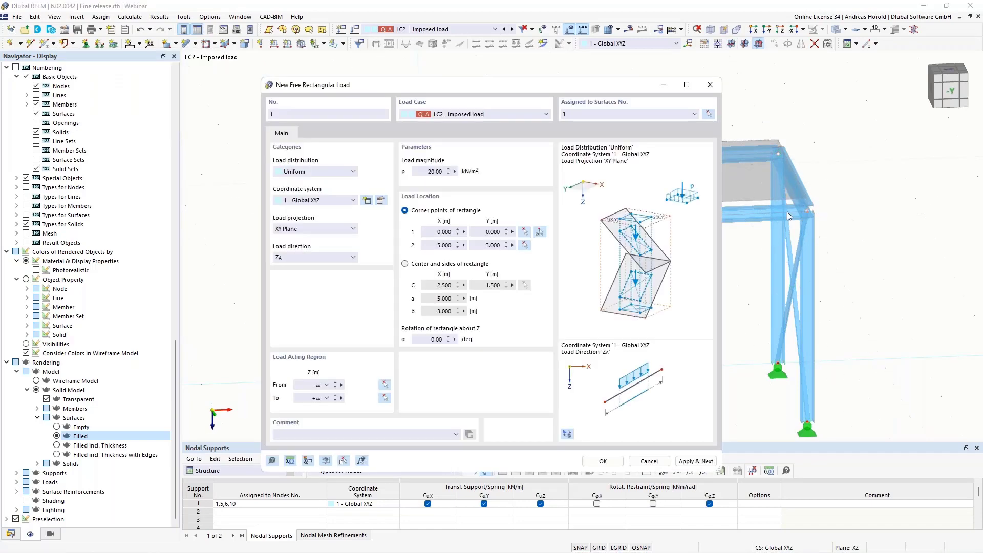
pyautogui.click(602, 461)
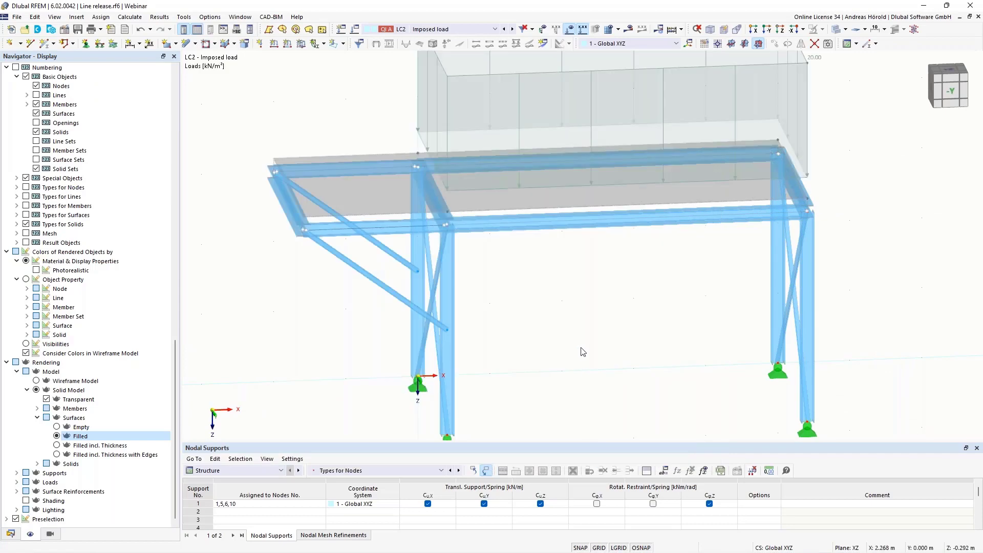
# Calculate LC2 and show the global deformations with members displayed as Section Colored, examining the deformed frame from the side
pyautogui.moveTo(580, 345); pyautogui.dragTo(547, 346, button='middle')
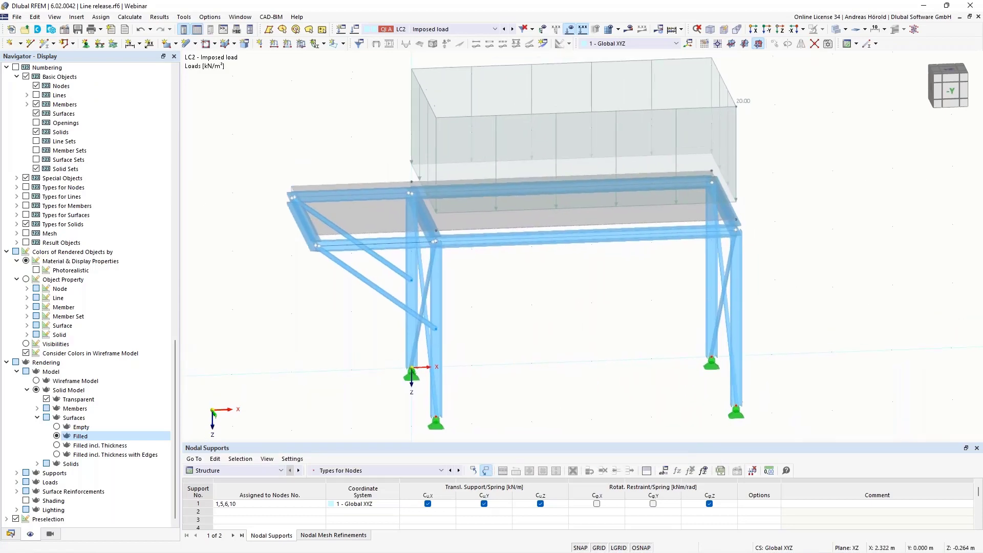
pyautogui.scroll(1, 546, 348)
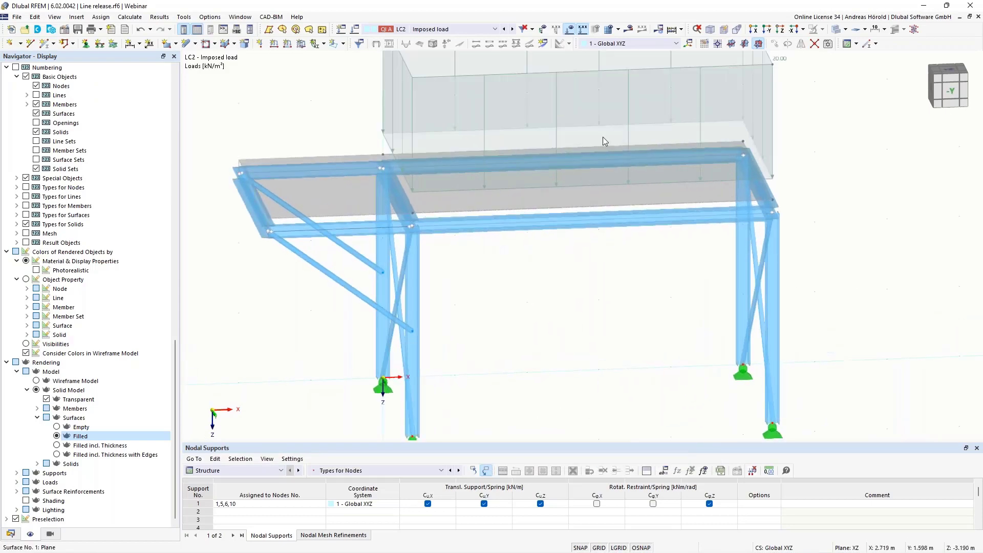
pyautogui.click(629, 30)
pyautogui.click(533, 325)
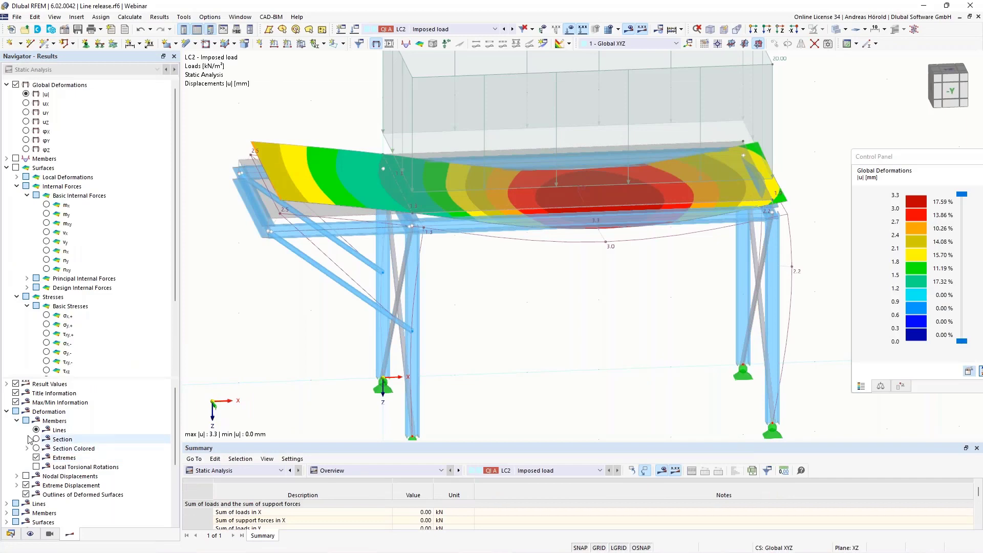
pyautogui.click(36, 449)
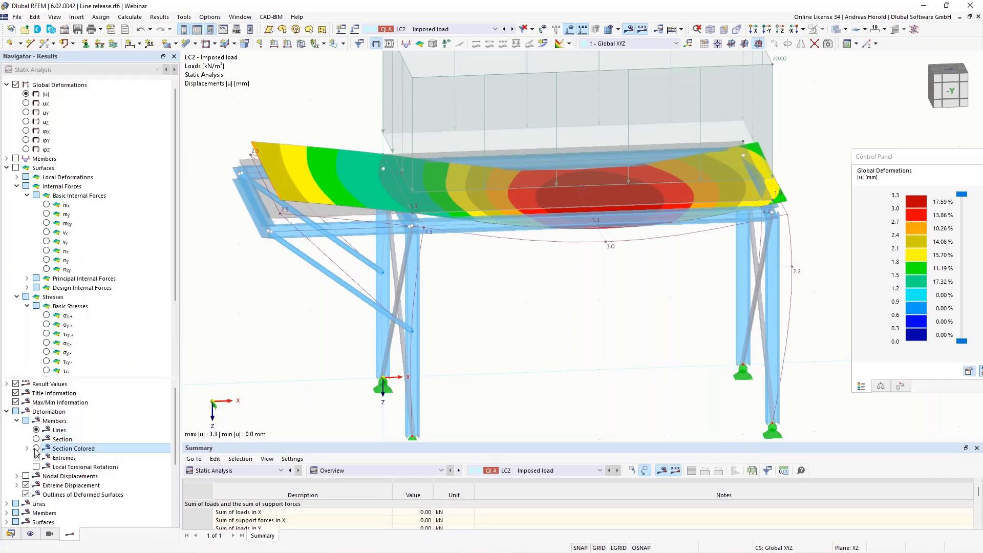
pyautogui.keyDown('ctrl'); pyautogui.moveTo(549, 390); pyautogui.dragTo(531, 355, button='middle'); pyautogui.keyUp('ctrl')
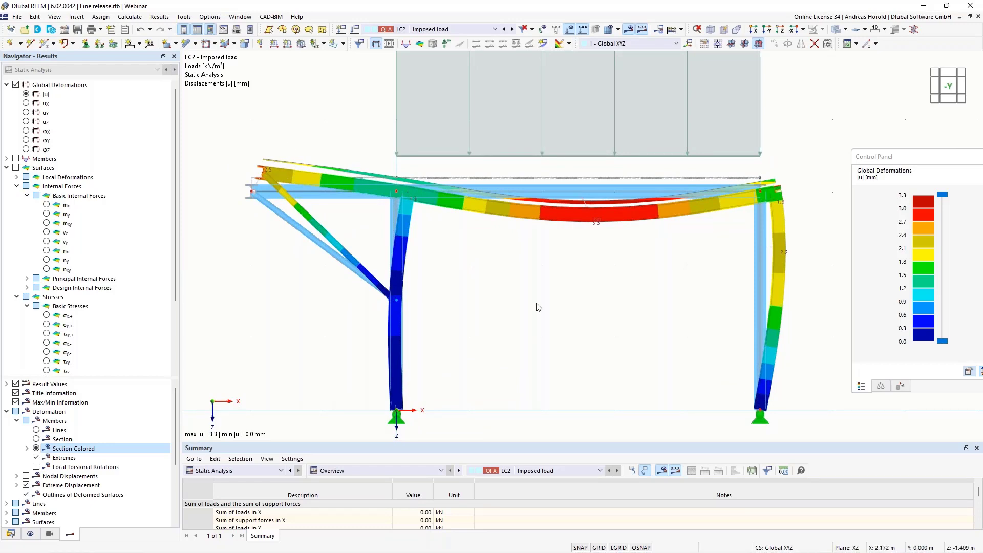
pyautogui.keyDown('ctrl'); pyautogui.moveTo(497, 299); pyautogui.dragTo(509, 314, button='middle'); pyautogui.keyUp('ctrl')
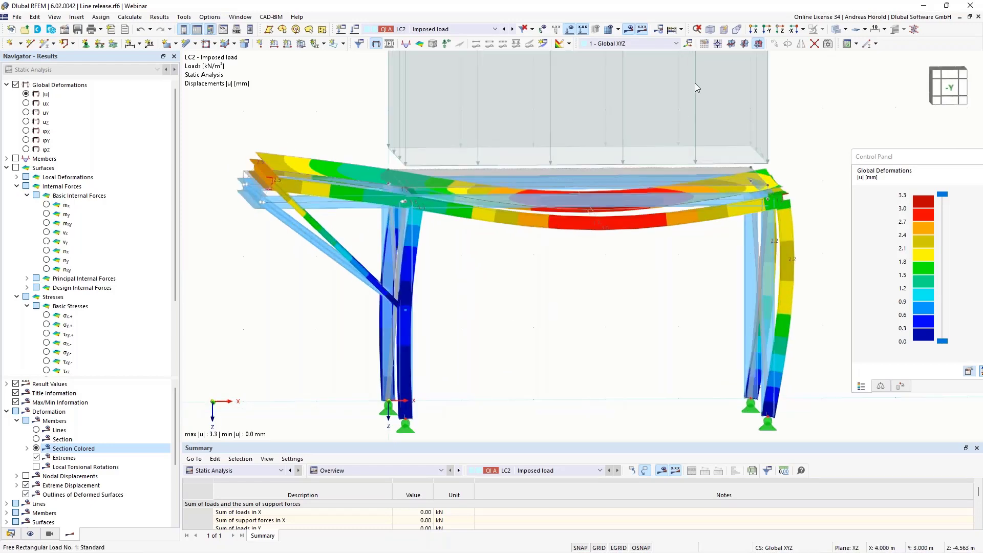
# Hide the results and start a new line release on the roof beam lines 2,5,7-9,28,29,31,33
pyautogui.click(629, 29)
pyautogui.moveTo(572, 279); pyautogui.dragTo(601, 300, button='middle')
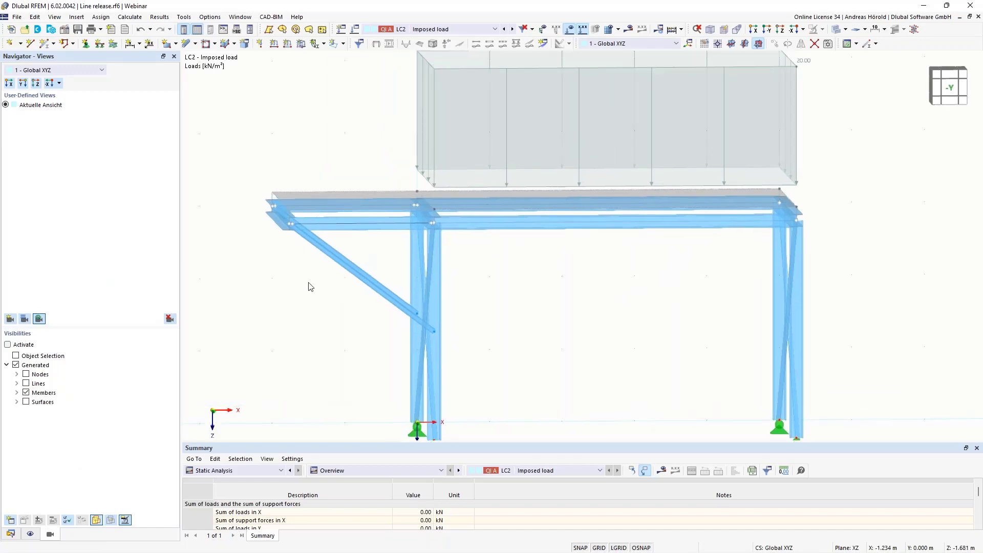
pyautogui.click(76, 17)
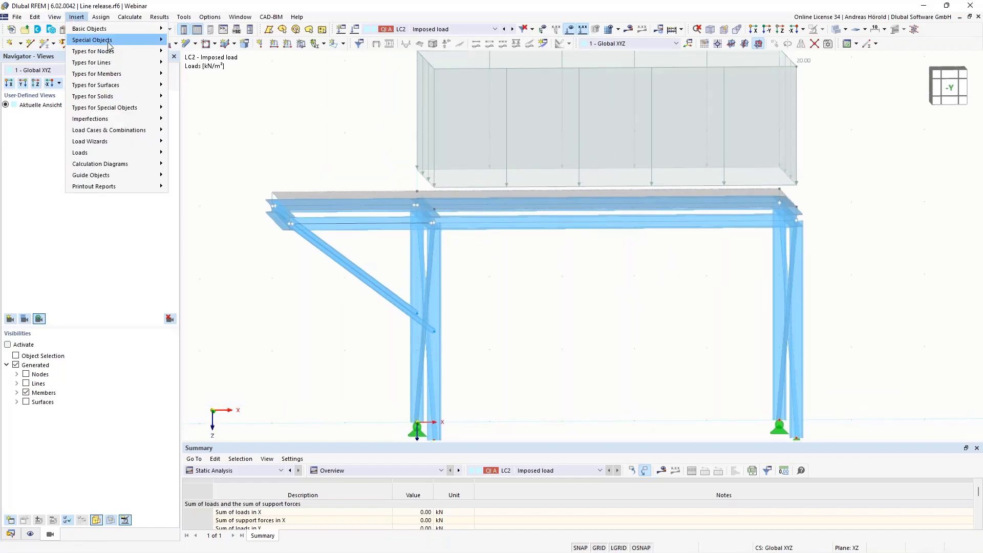
pyautogui.moveTo(111, 45)
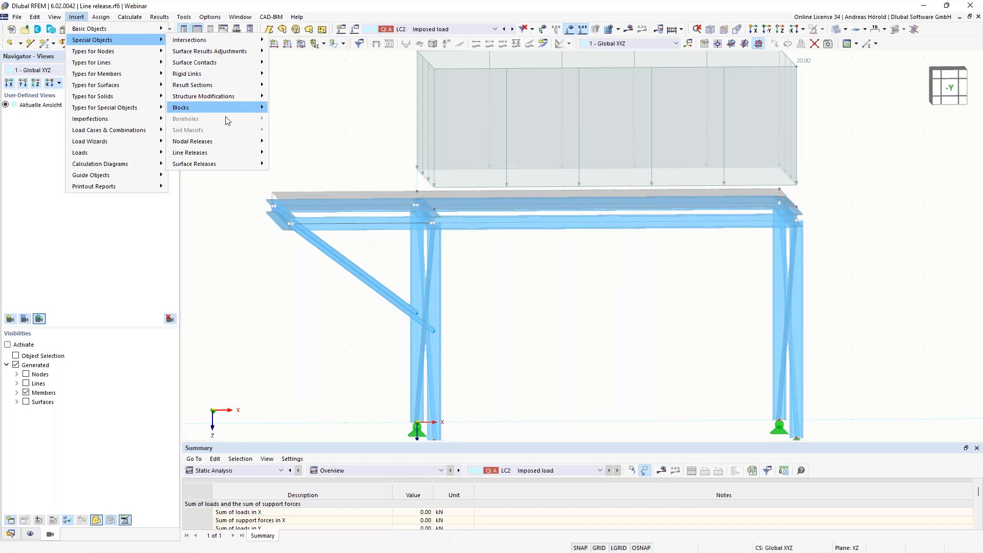
pyautogui.moveTo(222, 142)
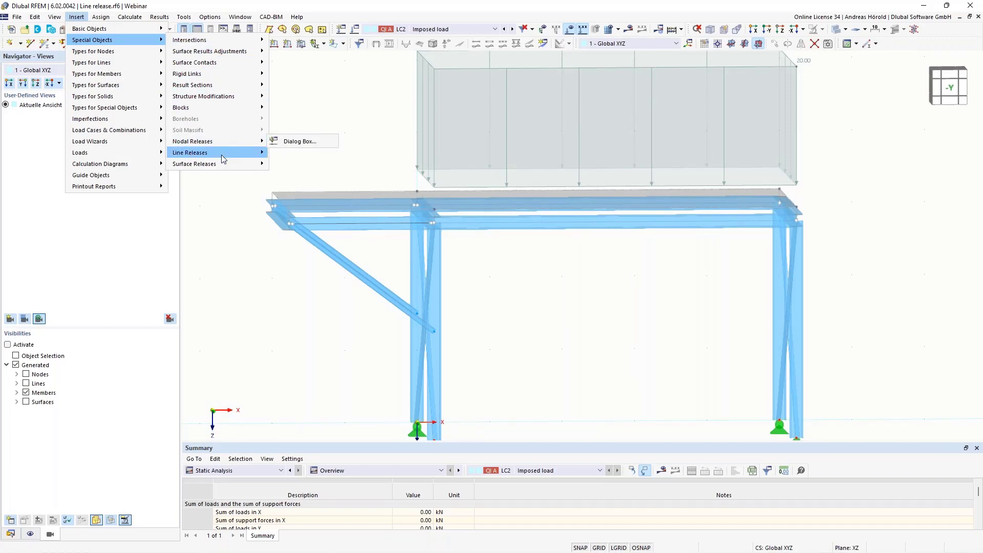
pyautogui.moveTo(230, 169)
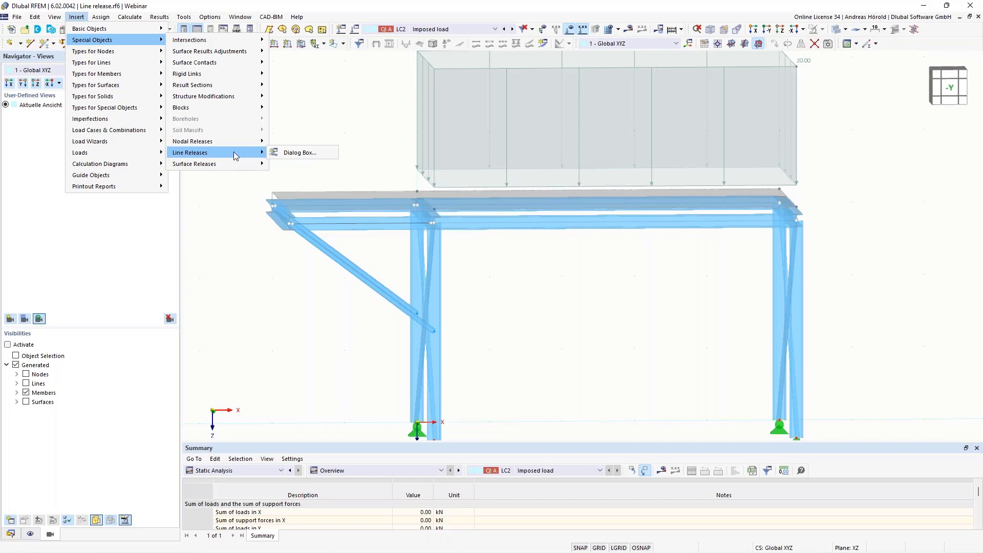
pyautogui.click(302, 154)
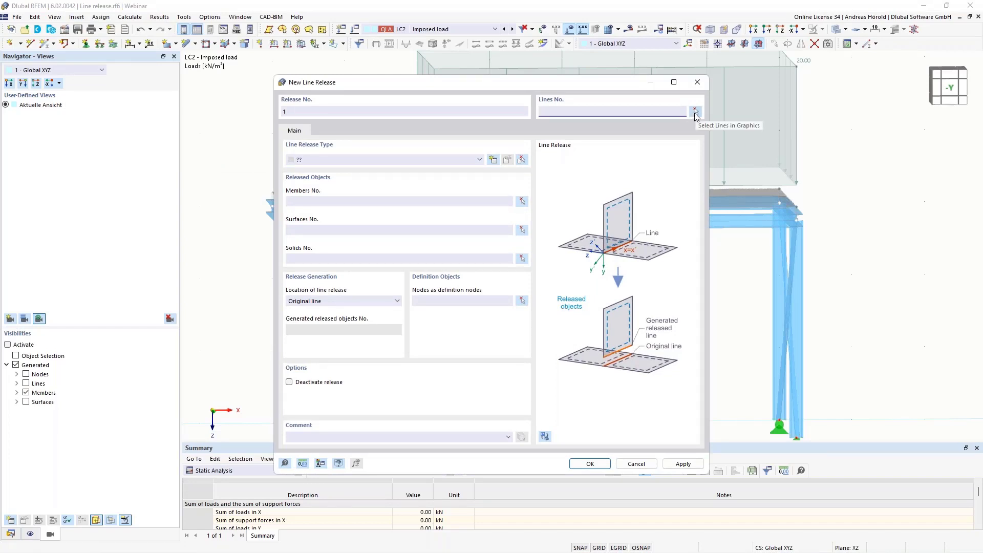
pyautogui.click(695, 112)
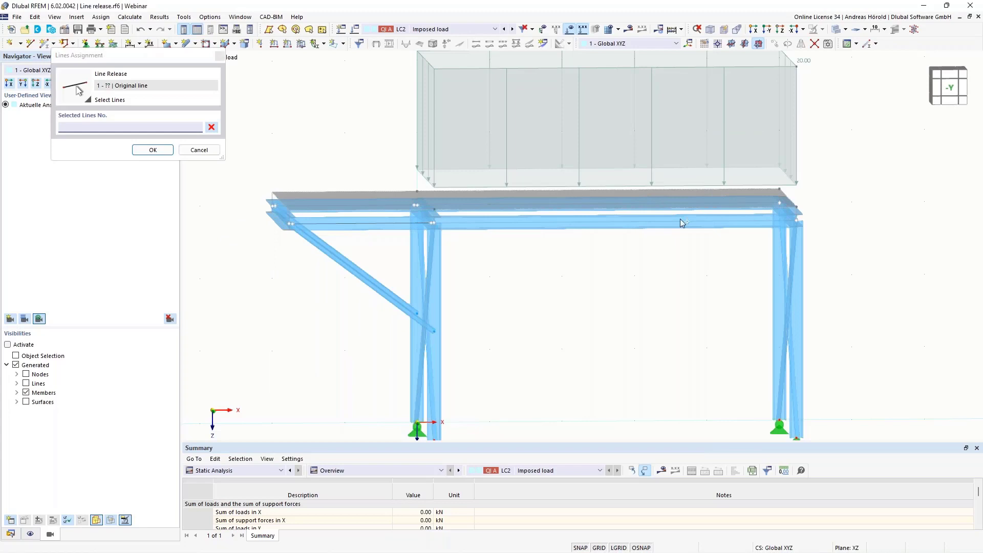
pyautogui.moveTo(230, 251); pyautogui.dragTo(886, 179)
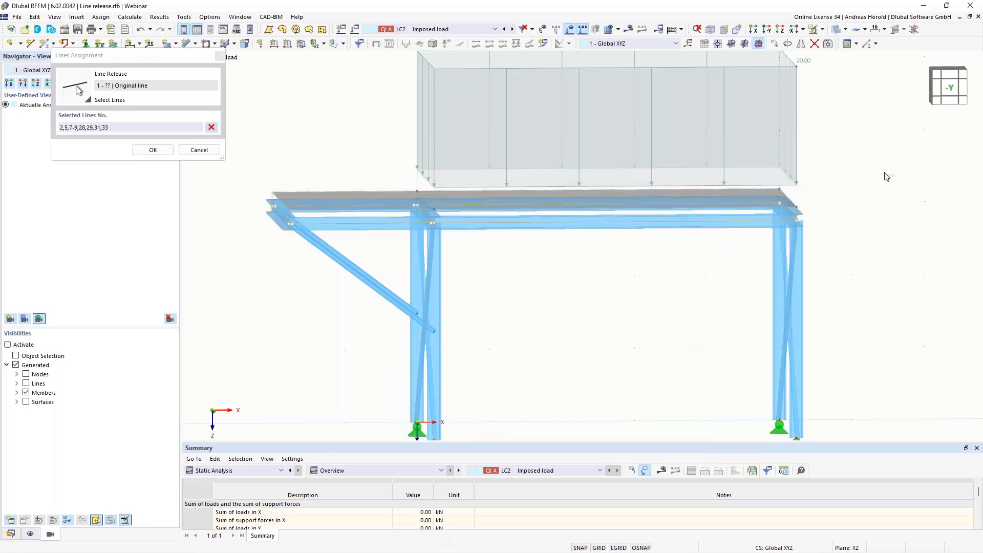
pyautogui.click(145, 151)
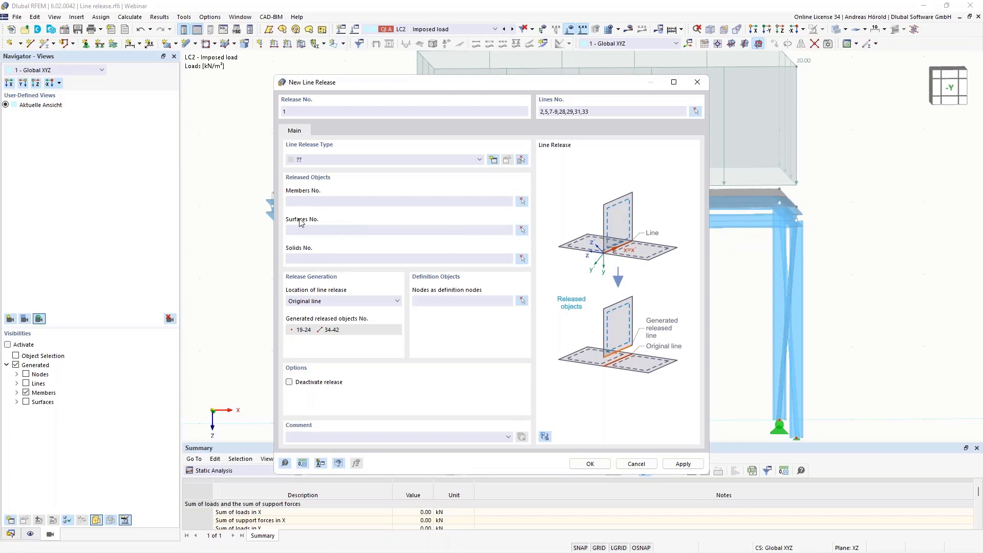
# Assign the roof slab, Surface No. 1, as the released object of the new line release
pyautogui.click(521, 230)
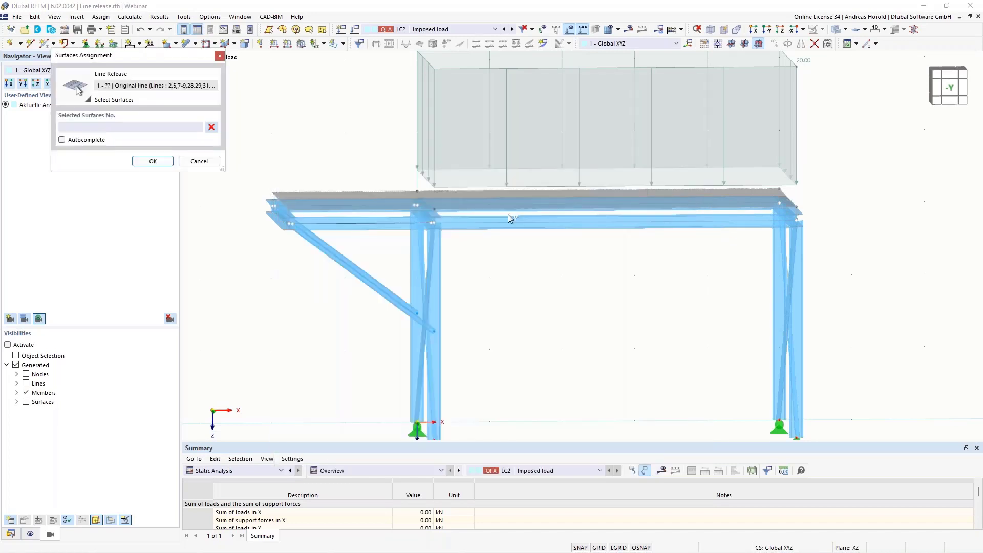
pyautogui.click(494, 197)
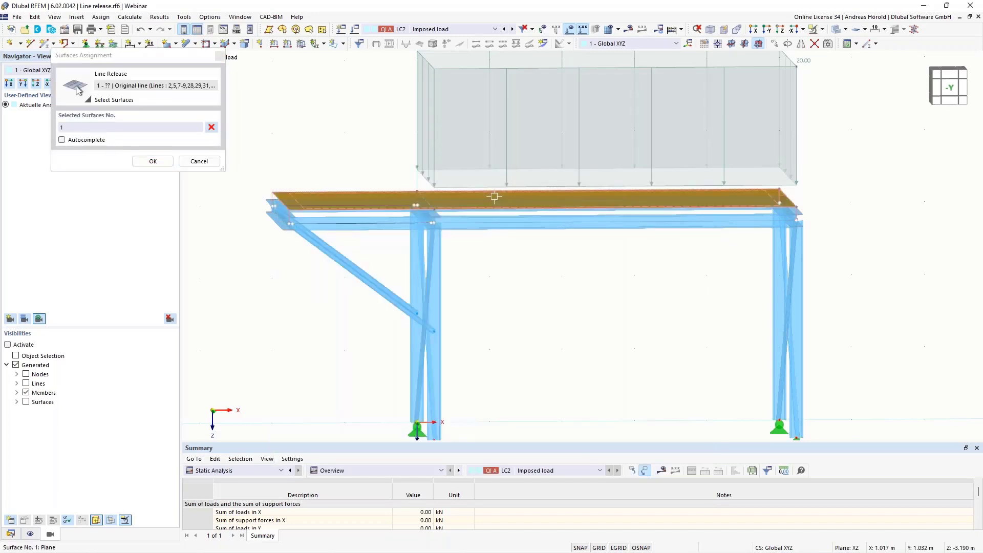
pyautogui.click(152, 161)
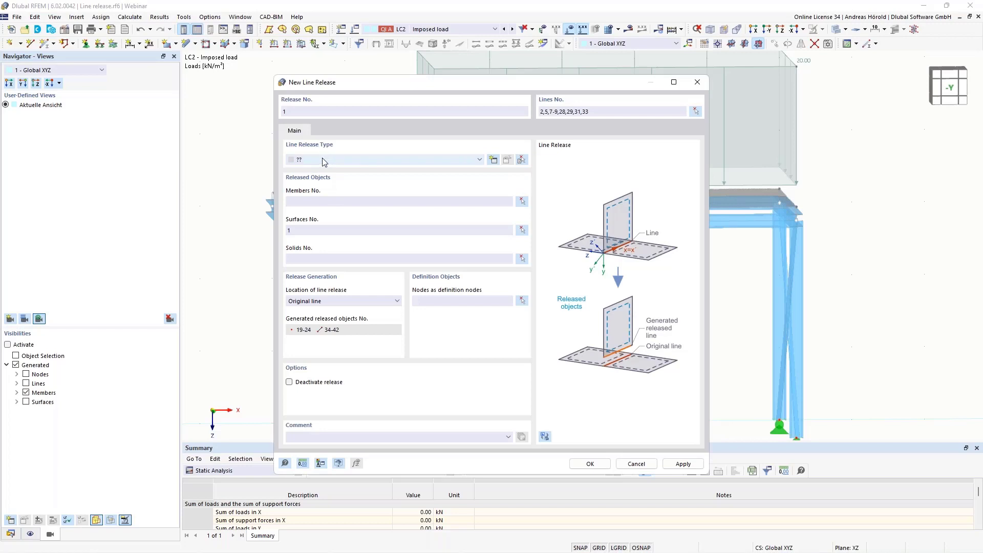
# Create a line release type that releases only uz with the nonlinearity Fixed if positive vz, and apply the line release to the model
pyautogui.click(493, 160)
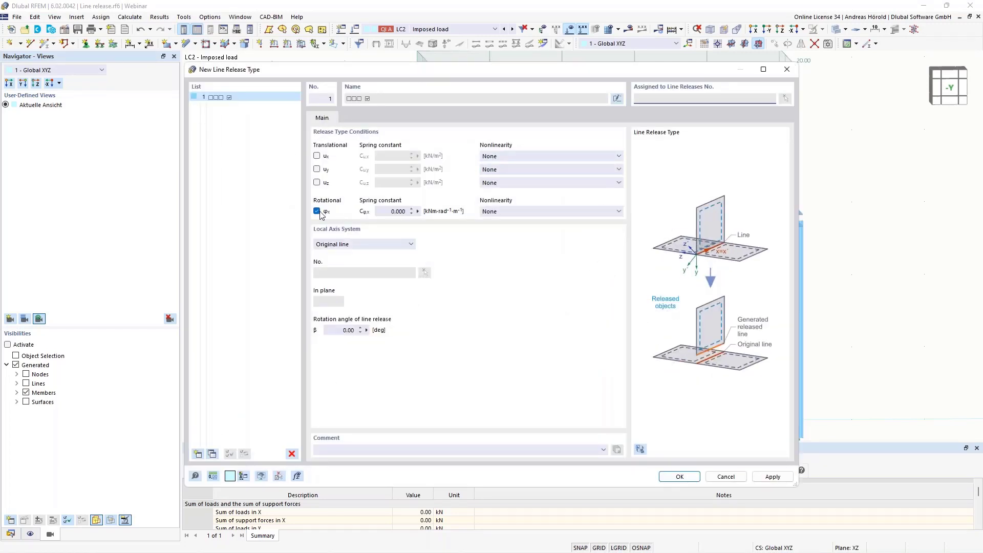
pyautogui.click(317, 183)
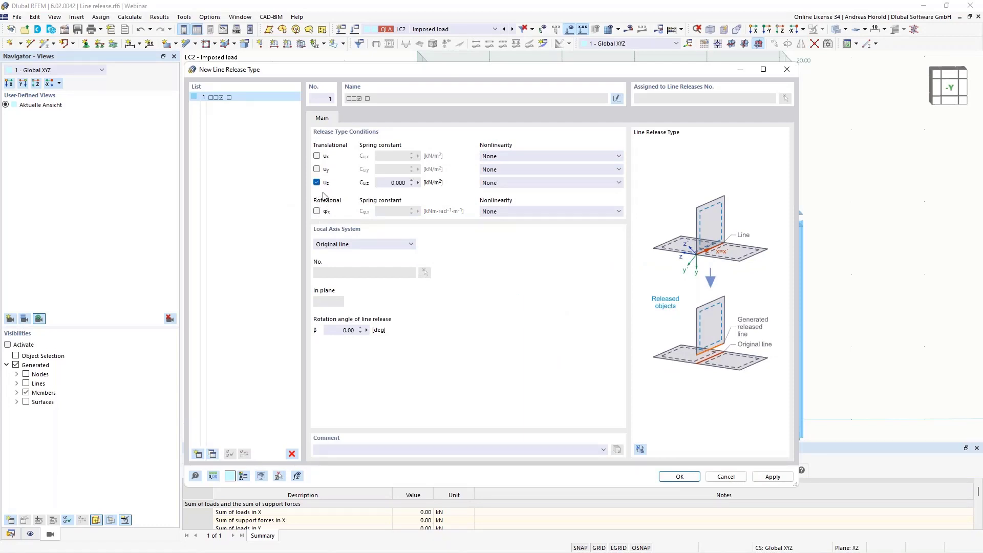
pyautogui.click(549, 183)
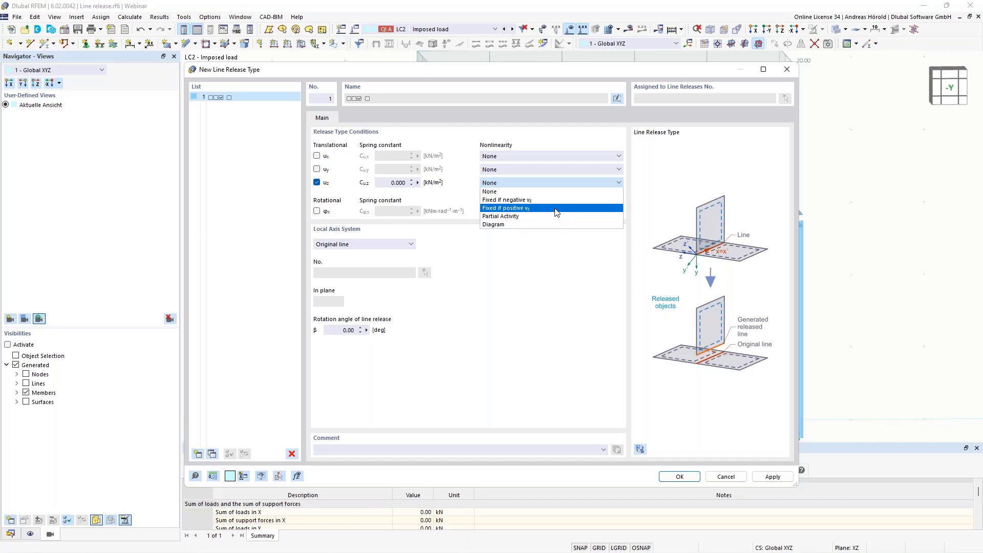
pyautogui.click(556, 208)
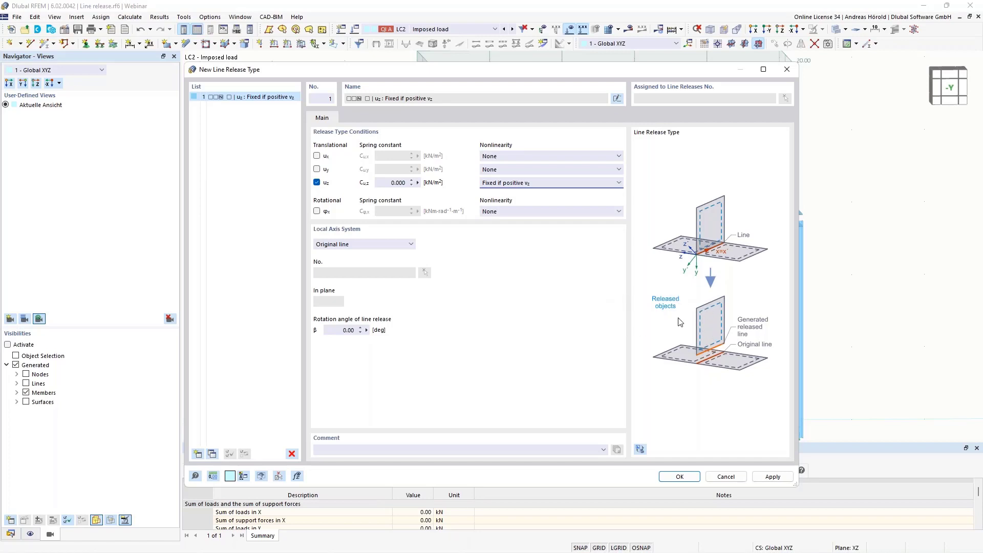
pyautogui.click(680, 477)
pyautogui.click(591, 464)
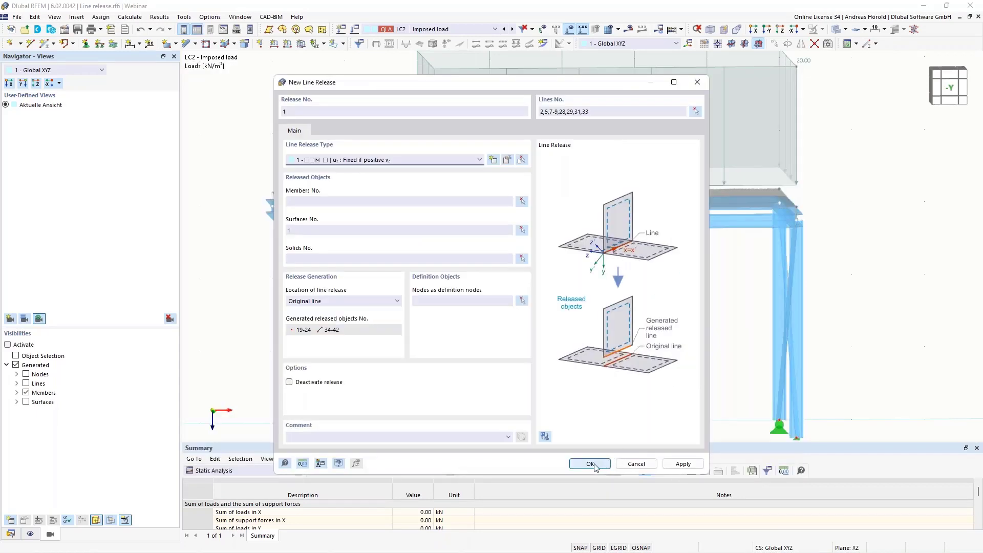
pyautogui.click(532, 324)
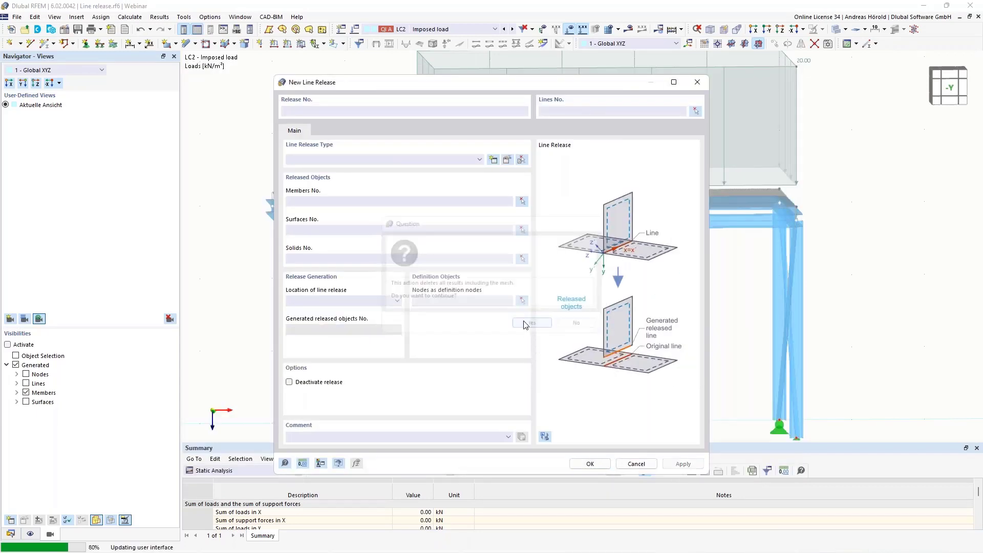
# Calculate LC2 with the line release and examine the slab and frame deformations, displaying the members' deformation as Lines
pyautogui.click(628, 29)
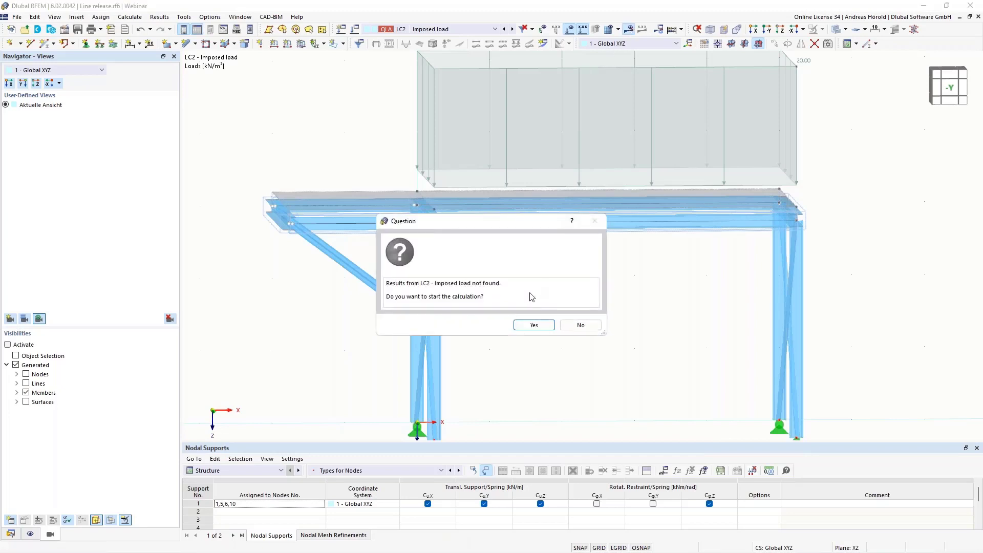
pyautogui.click(533, 325)
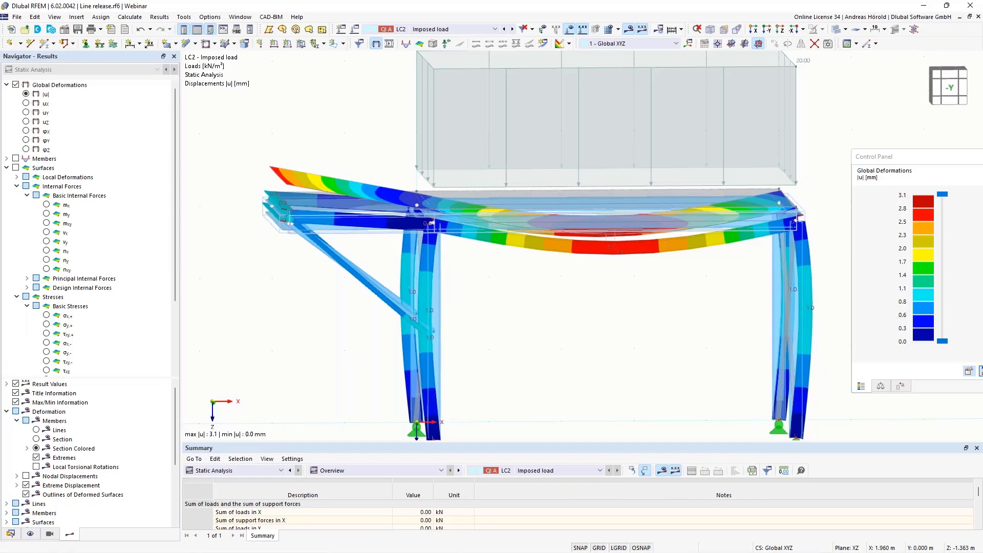
pyautogui.moveTo(559, 323)
pyautogui.keyDown('ctrl'); pyautogui.mouseDown(button='middle')
pyautogui.moveTo(544, 307)
pyautogui.moveTo(551, 315)
pyautogui.mouseUp(button='middle'); pyautogui.keyUp('ctrl')
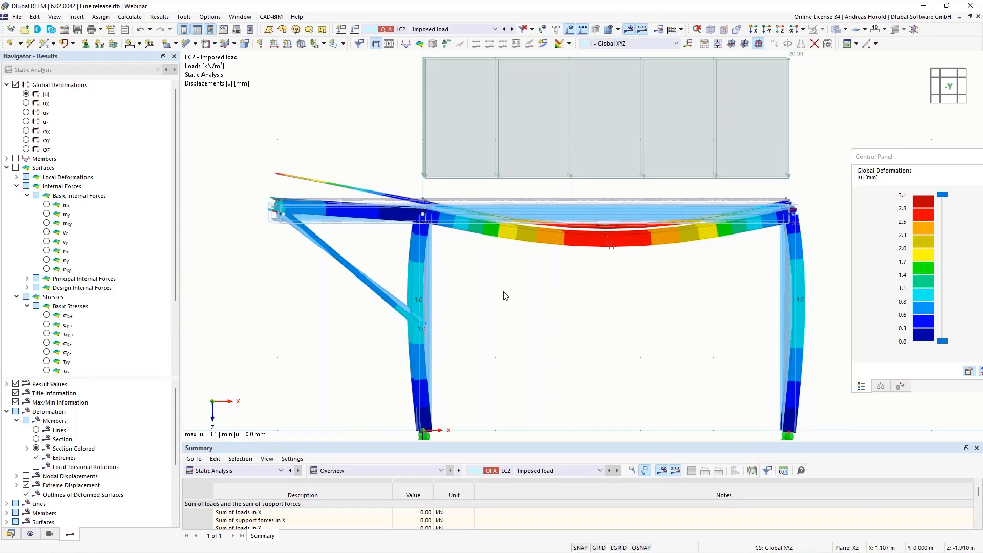
pyautogui.keyDown('ctrl'); pyautogui.moveTo(503, 293); pyautogui.dragTo(515, 321, button='middle'); pyautogui.keyUp('ctrl')
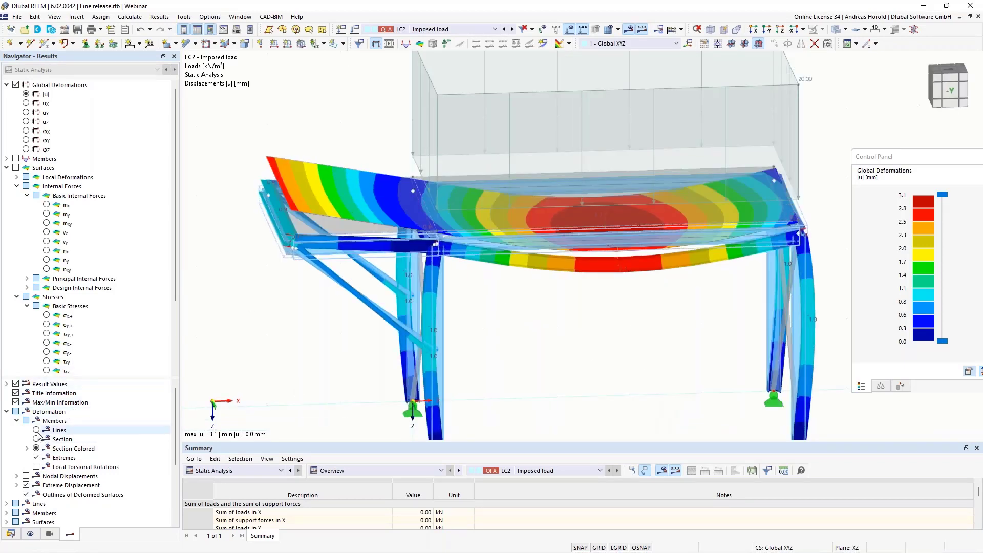
pyautogui.click(59, 430)
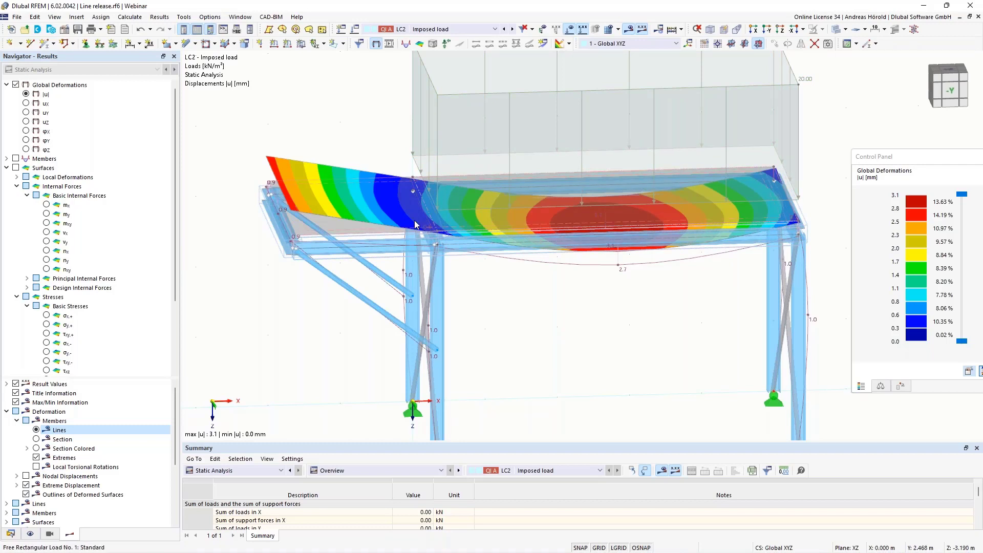
pyautogui.moveTo(396, 218)
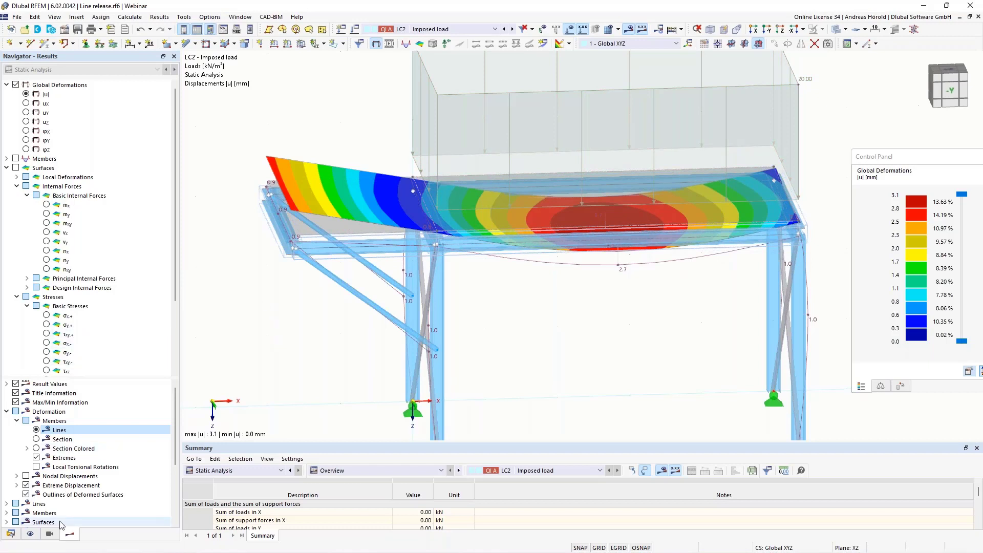
# Open the existing line release among the special objects and review its settings without changing them
pyautogui.click(11, 534)
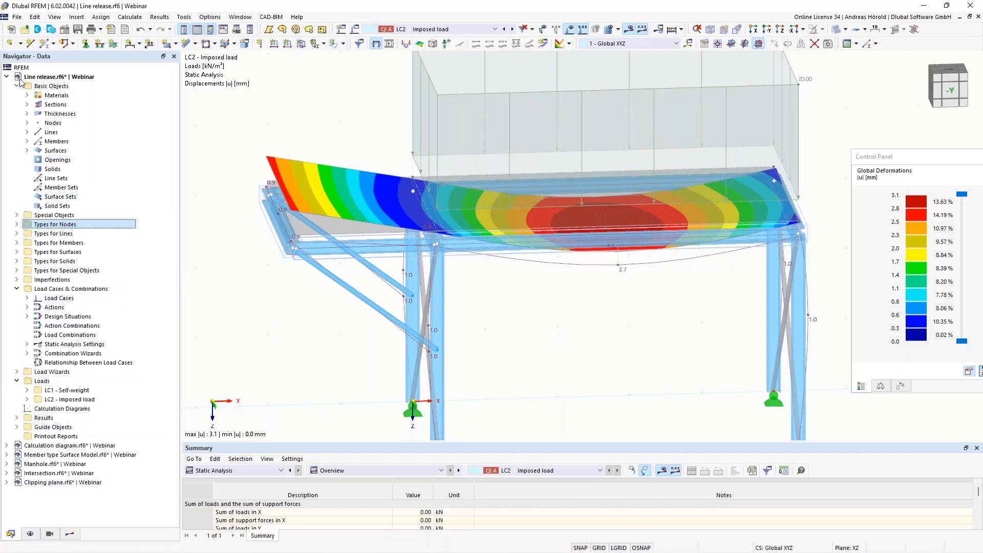
pyautogui.click(16, 215)
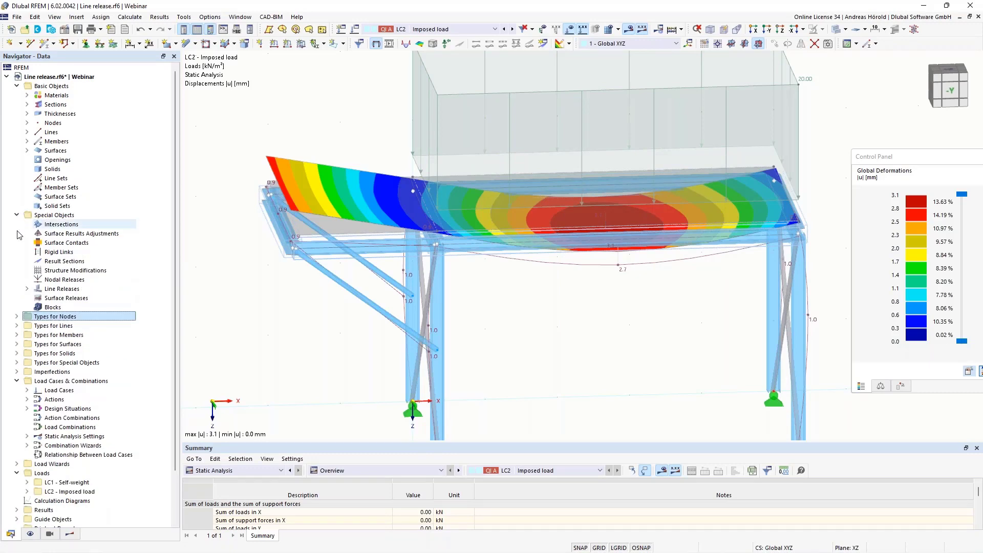
pyautogui.click(28, 289)
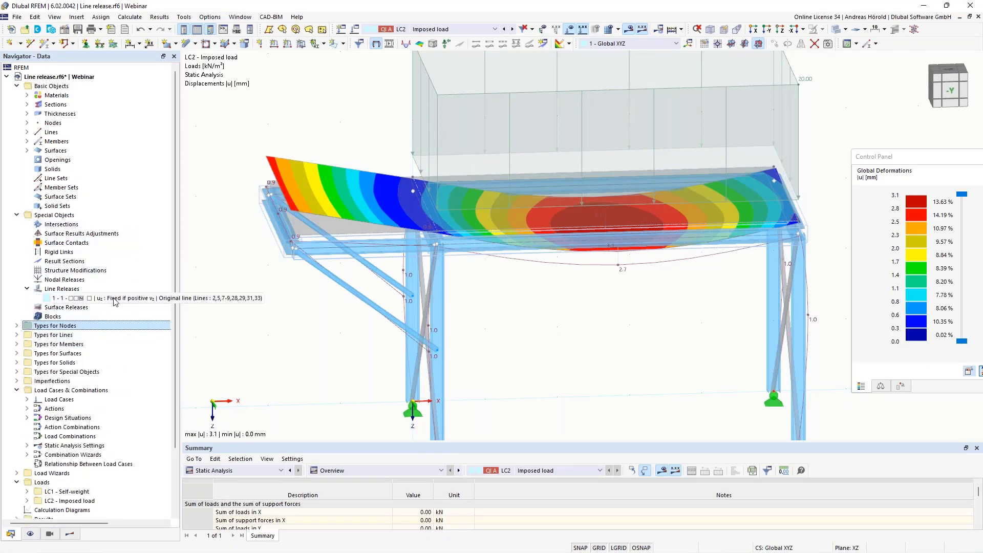
pyautogui.doubleClick(114, 299)
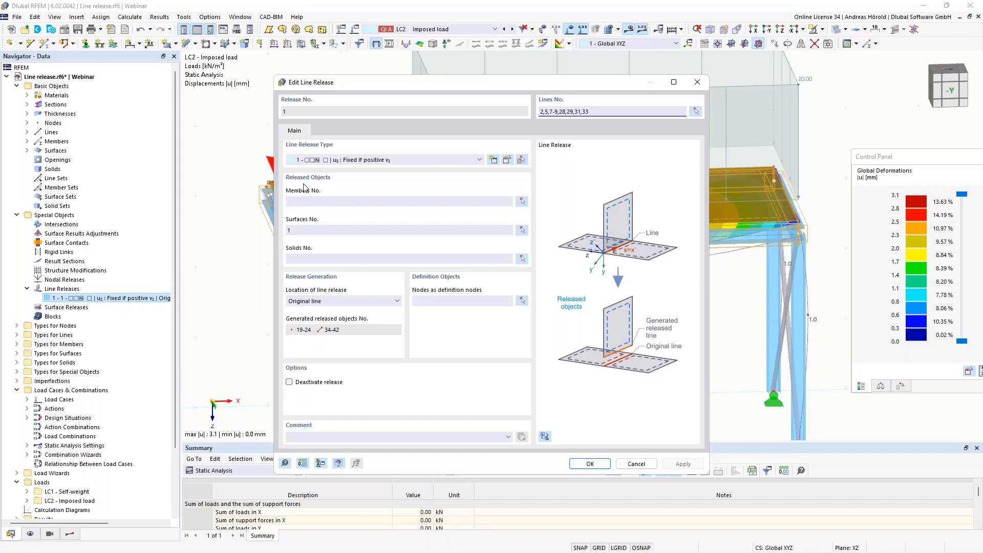
pyautogui.click(635, 464)
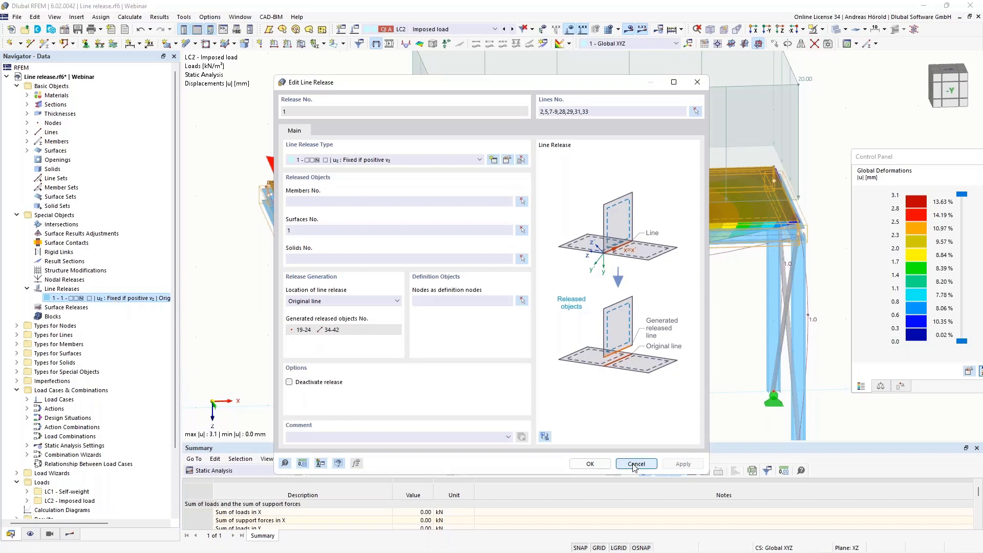
# Open the existing line release type for editing and additionally release the translations ux and uy
pyautogui.click(17, 372)
pyautogui.click(27, 399)
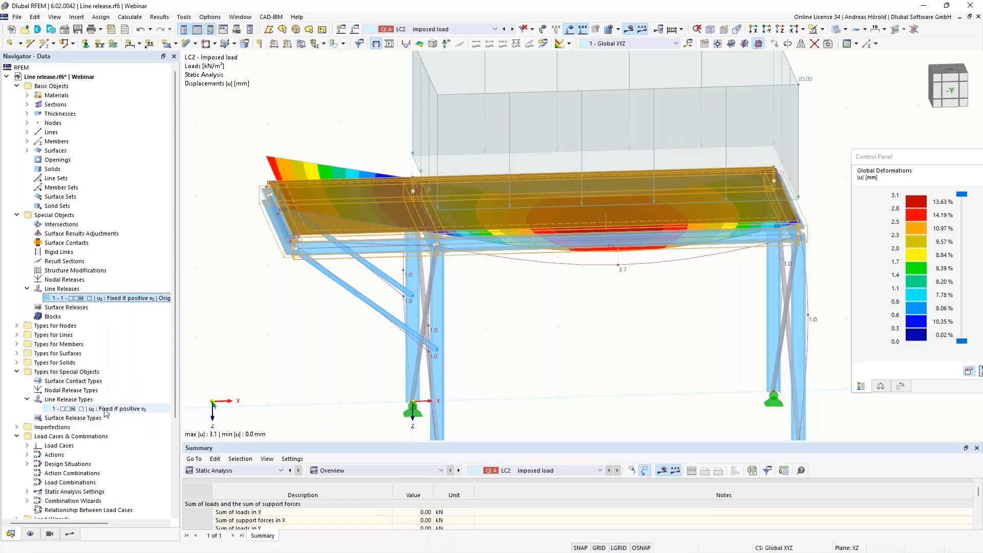
pyautogui.doubleClick(106, 409)
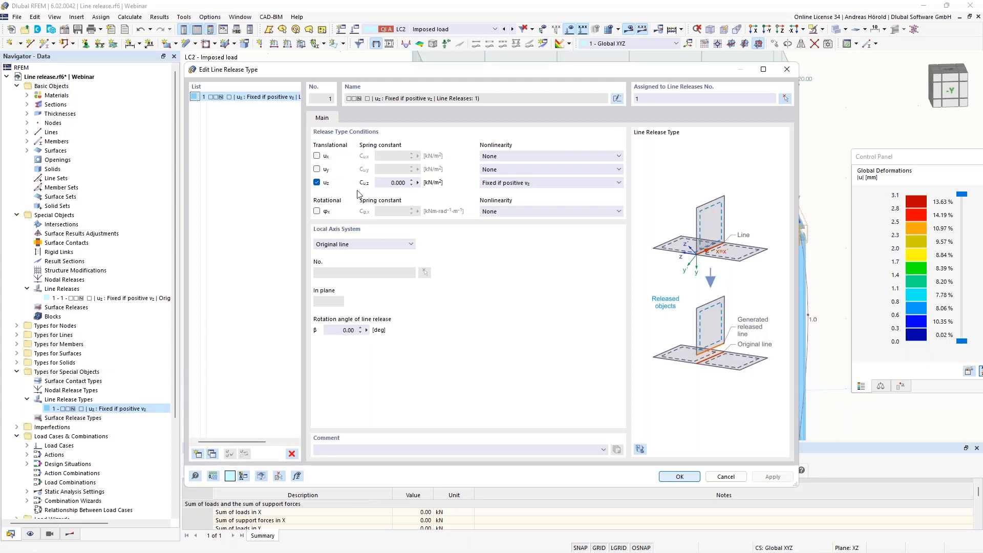
pyautogui.click(317, 169)
pyautogui.click(317, 156)
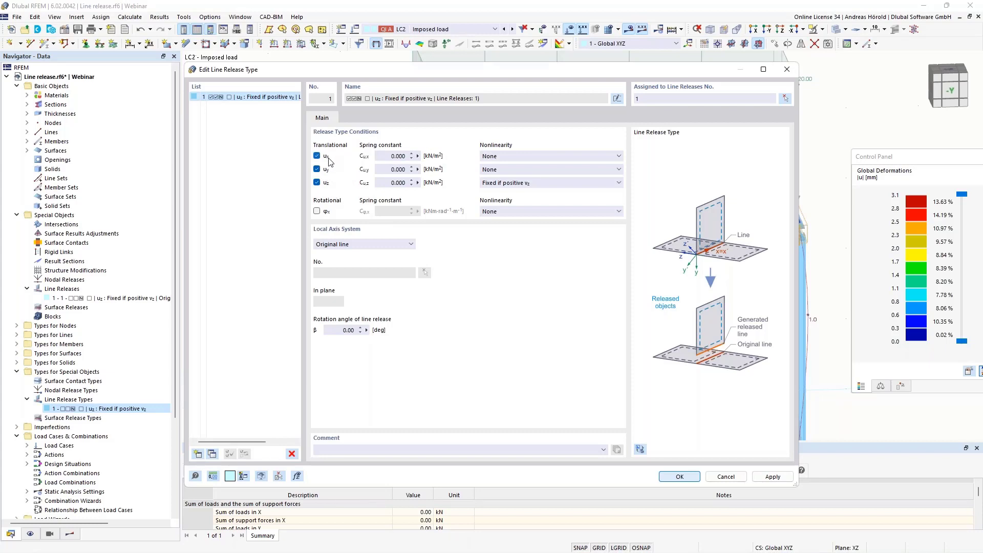
# Set the spring constants Cu,x and Cu,y of the line release type to 1.000 kN/m² and apply, accepting deletion of the results
pyautogui.click(389, 157)
pyautogui.write('1')
pyautogui.click(386, 169)
pyautogui.write('1')
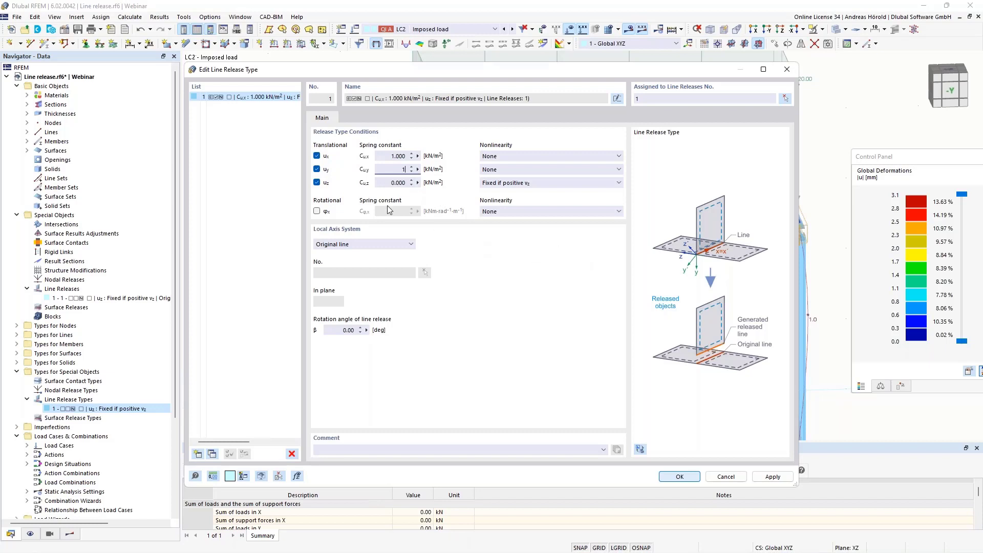
pyautogui.click(384, 156)
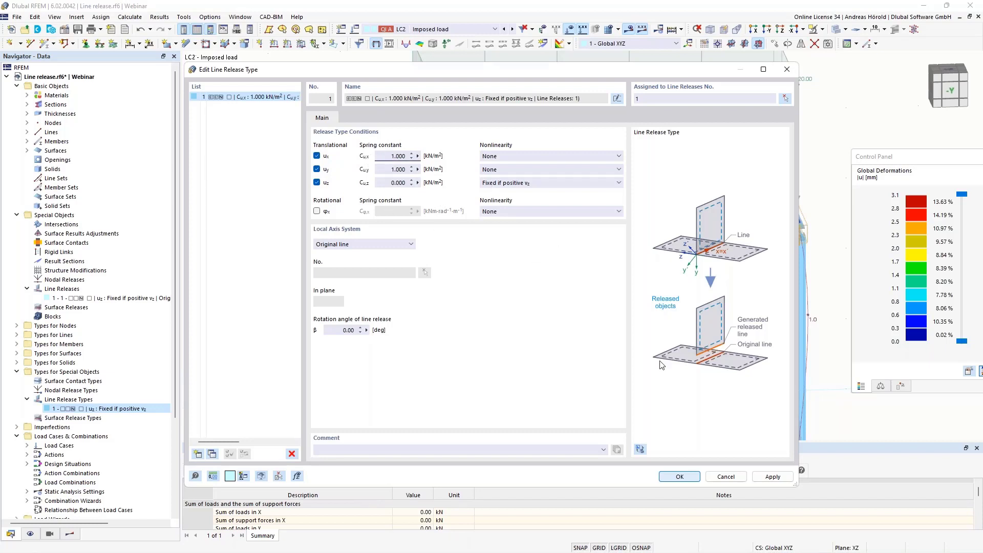
pyautogui.click(677, 478)
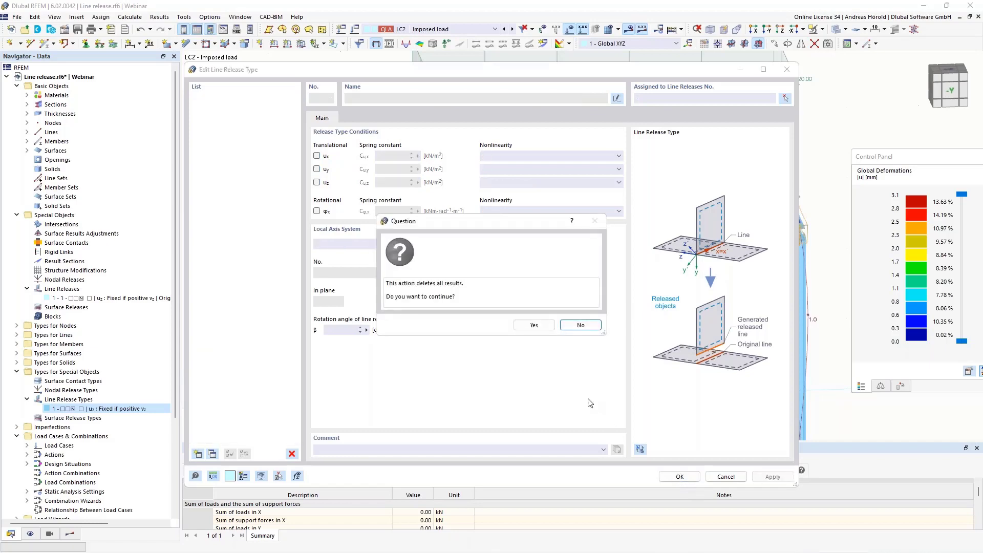
pyautogui.click(533, 325)
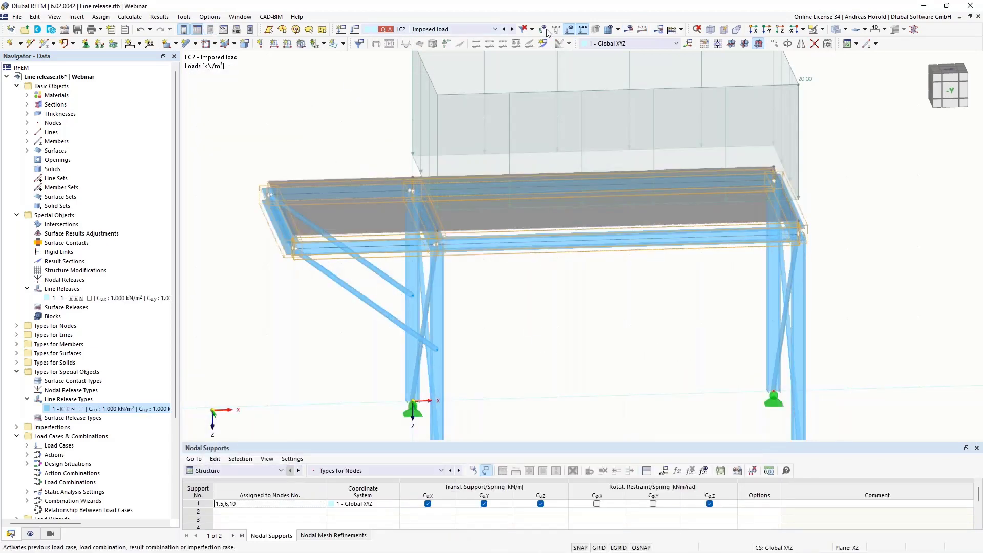
# Recalculate LC2 with the modified line release type and display its global deformations
pyautogui.click(545, 29)
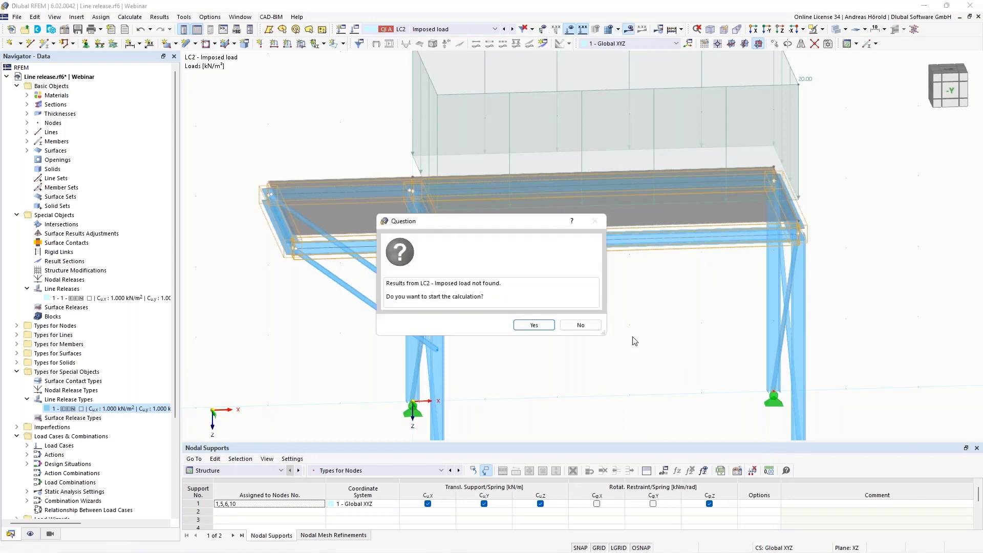
pyautogui.click(534, 325)
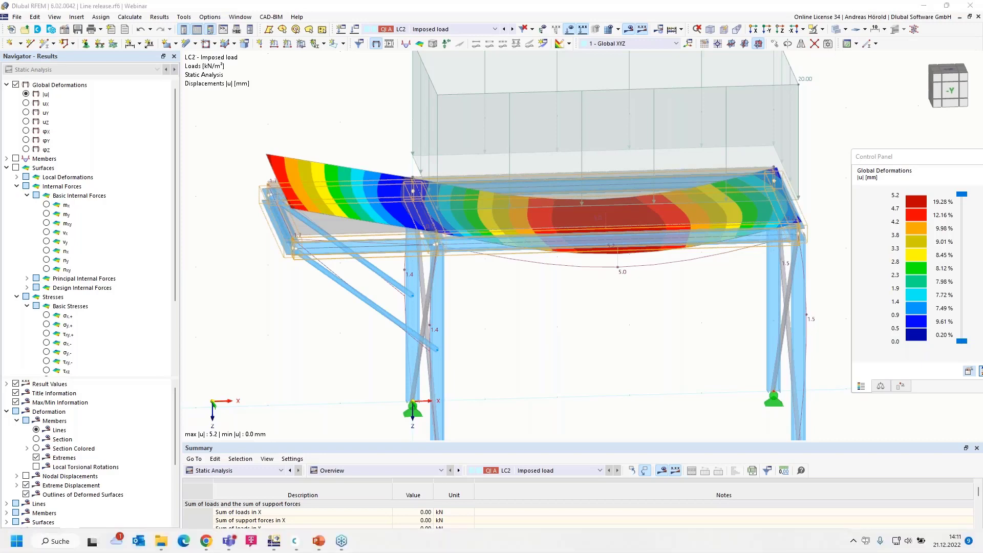
# Switch to the PowerPoint slides, advance to the slide on Zoom with Window and Animation of Deformations, and return to RFEM
pyautogui.click(319, 540)
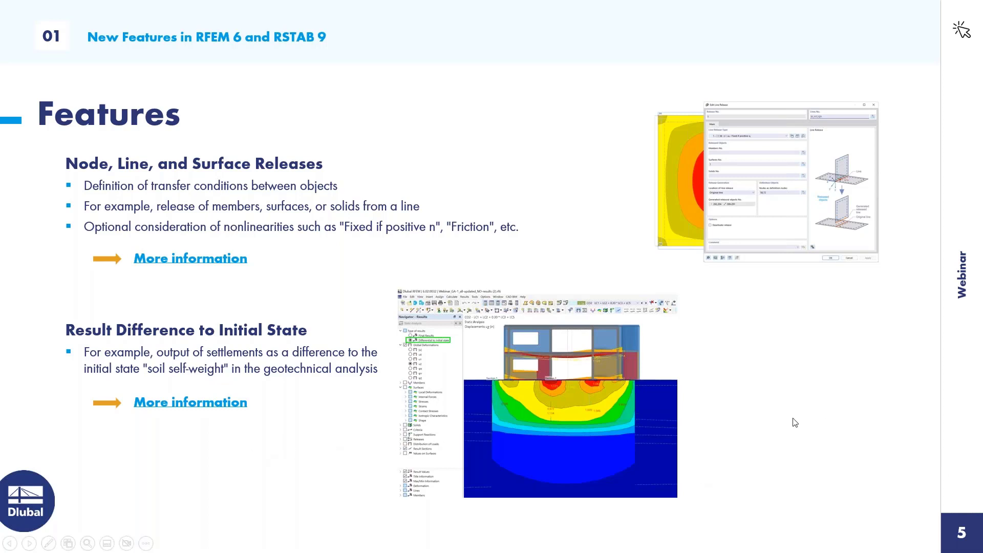
pyautogui.click(855, 412)
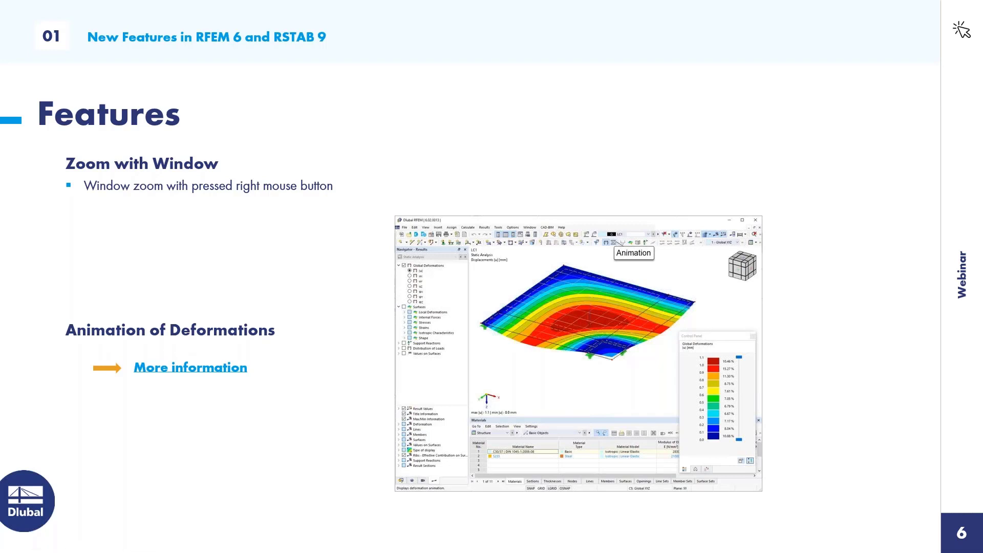
pyautogui.hotkey('alt', 'Tab')
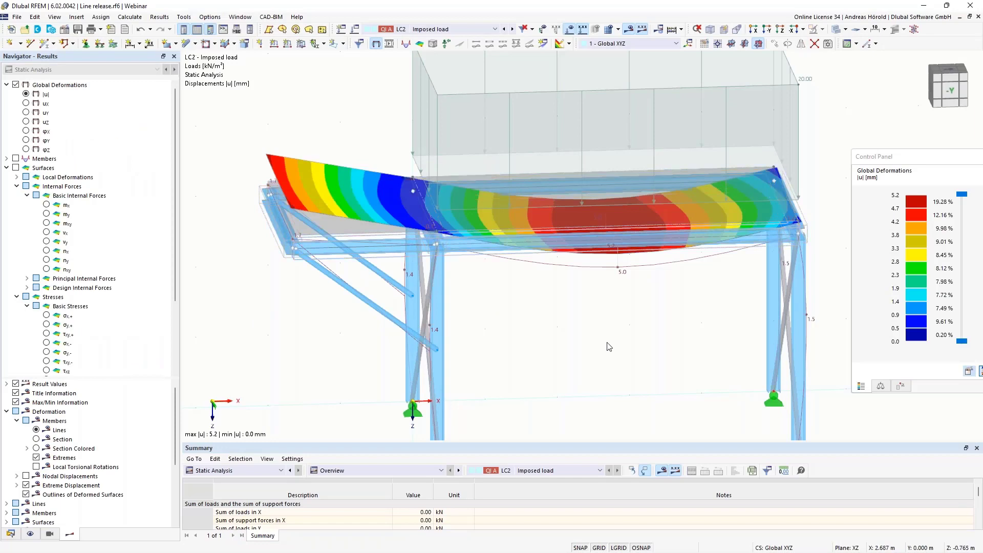
# Use window zoom to inspect the support at a column base up close, and return to the whole frame
pyautogui.scroll(-2, 609, 358)
pyautogui.scroll(1, 609, 377)
pyautogui.moveTo(609, 371); pyautogui.dragTo(583, 302, button='middle')
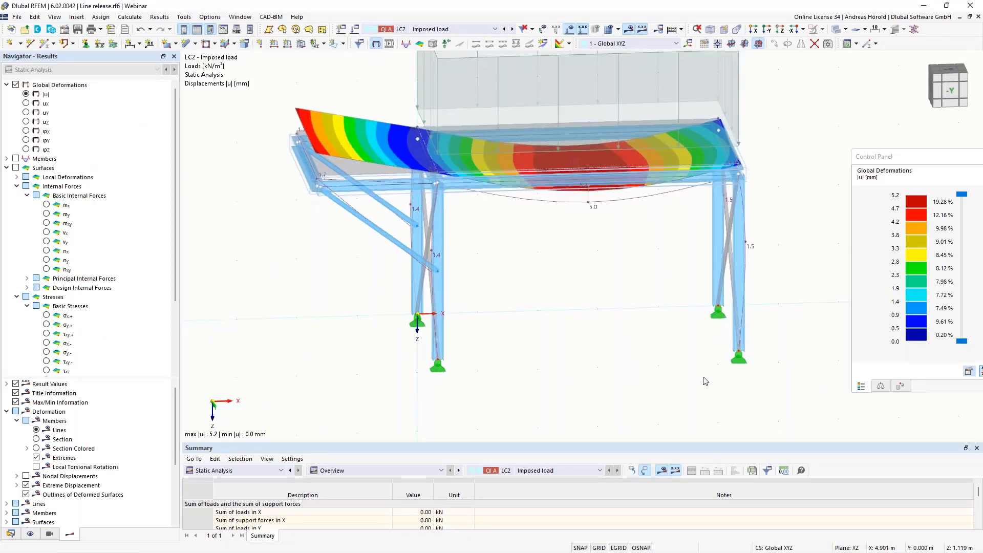
pyautogui.moveTo(693, 382); pyautogui.dragTo(780, 333)
pyautogui.moveTo(461, 344); pyautogui.dragTo(732, 134)
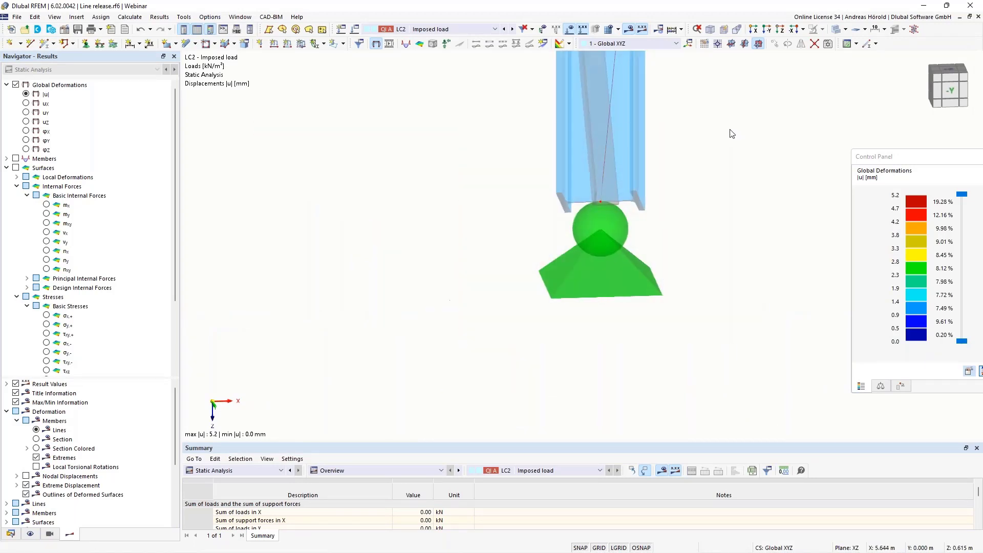
pyautogui.click(548, 260)
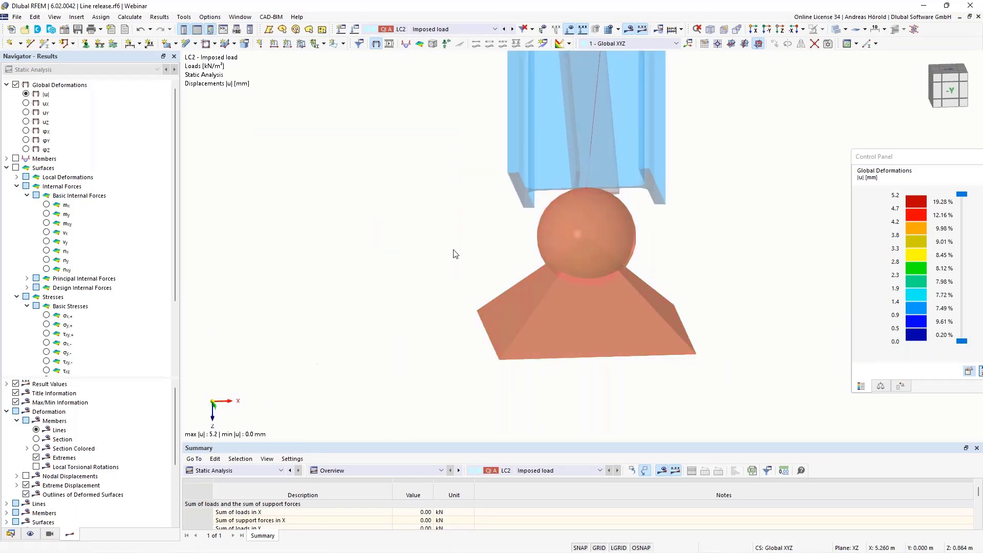
pyautogui.scroll(-10, 489, 235)
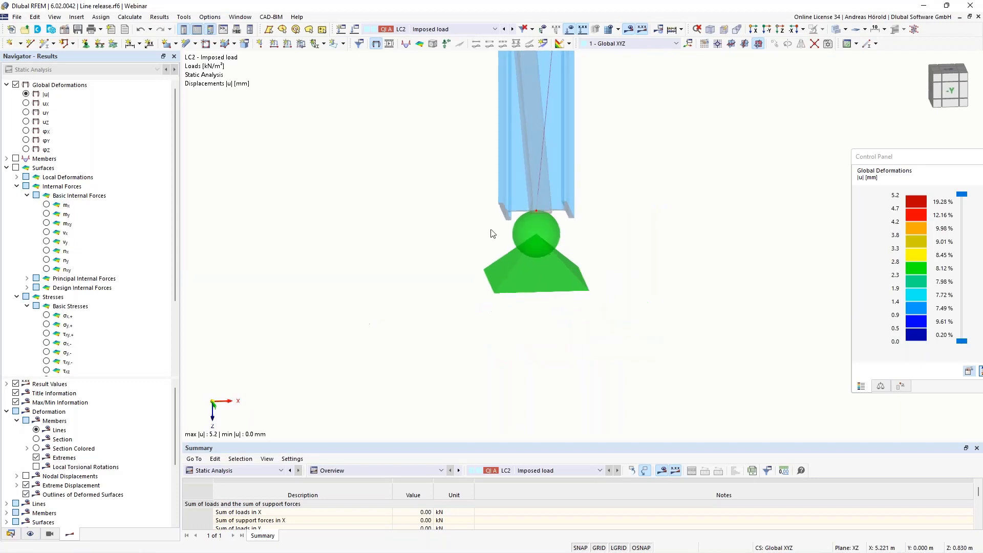
pyautogui.scroll(-10, 487, 223)
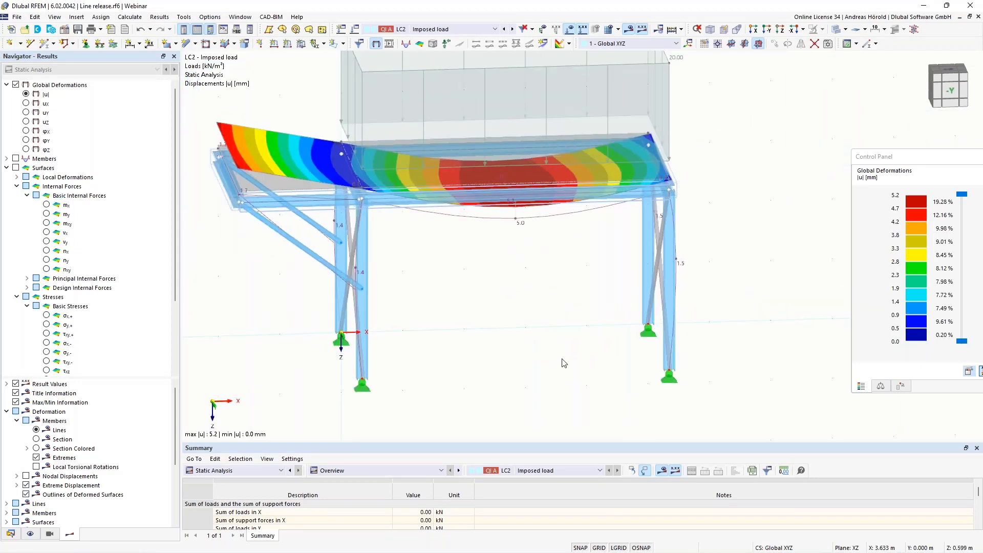
# Inspect the cantilever corner joint of the steel frame up close and return to the whole frame
pyautogui.scroll(1, 546, 313)
pyautogui.scroll(-2, 312, 233)
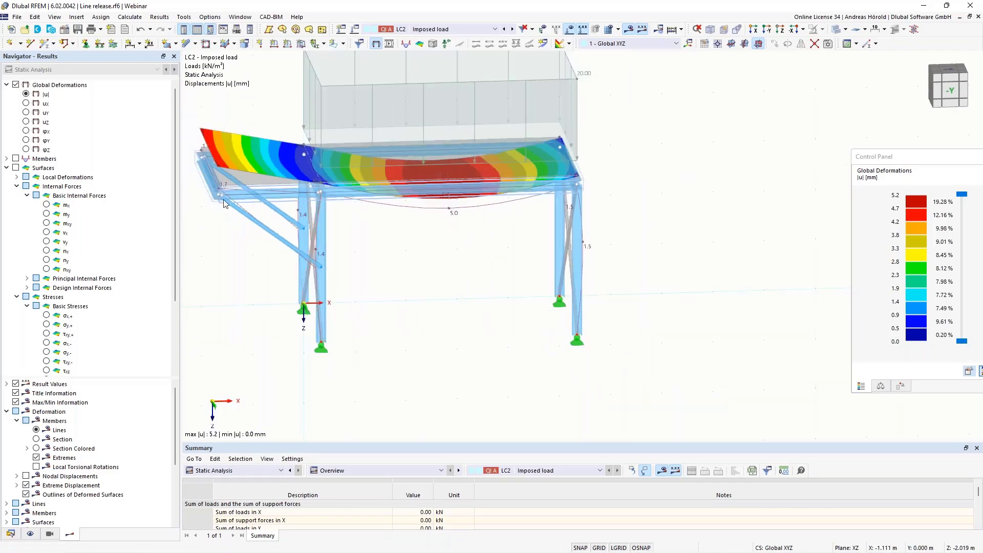
pyautogui.scroll(8, 220, 198)
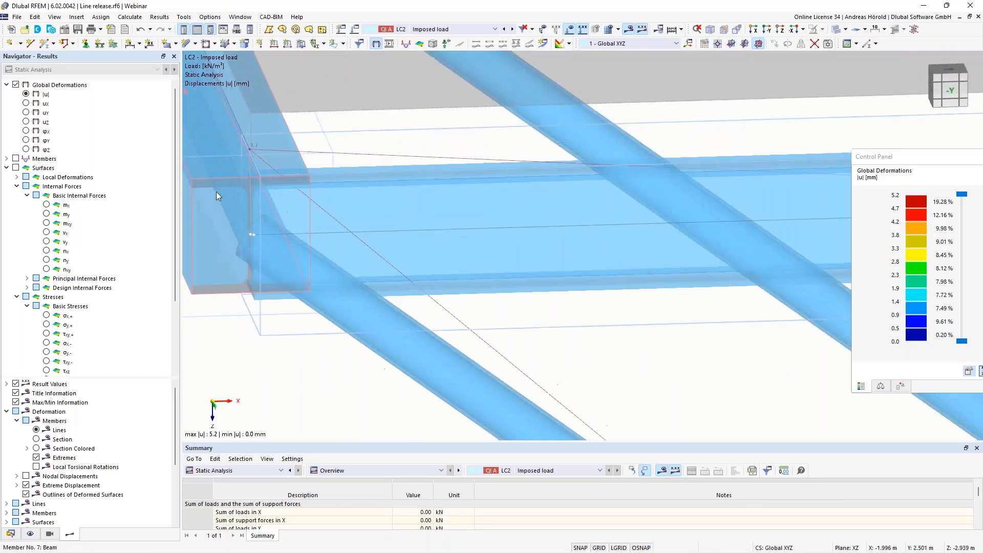
pyautogui.scroll(-8, 216, 192)
pyautogui.moveTo(526, 308); pyautogui.dragTo(534, 286, button='middle')
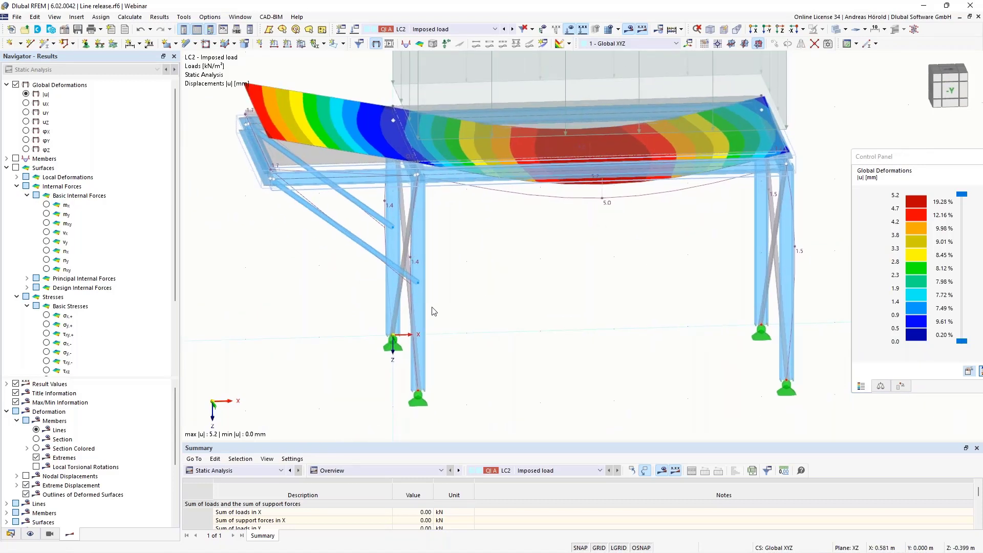
# Display the model as Wireframe Model
pyautogui.click(846, 29)
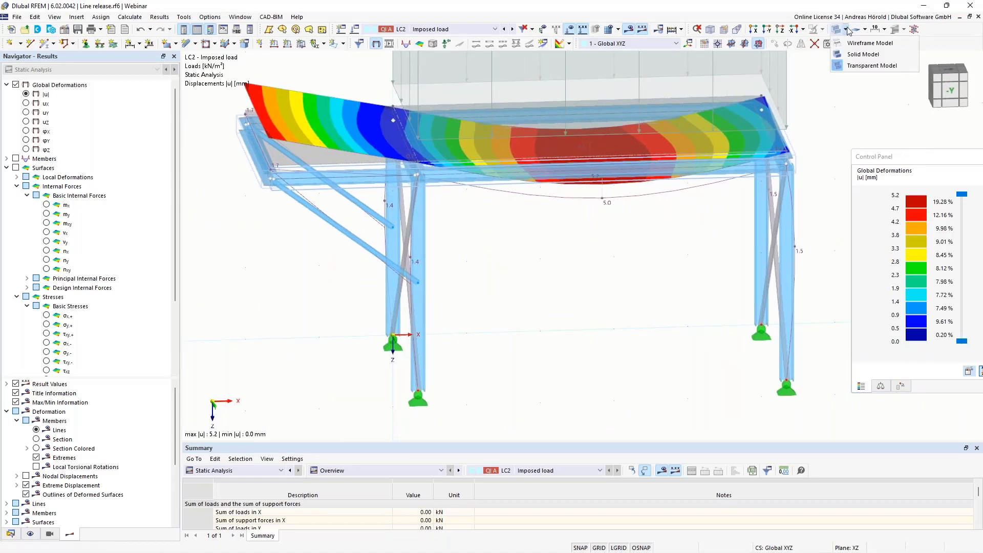
pyautogui.click(847, 45)
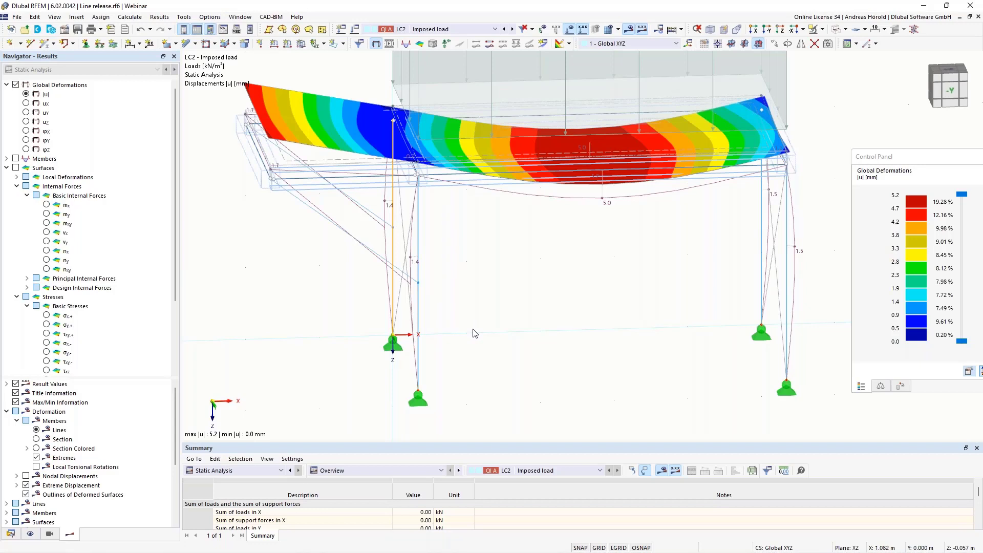
# Review the properties of the front column near the cantilever and the member options of the opposite front column without changing anything
pyautogui.doubleClick(419, 320)
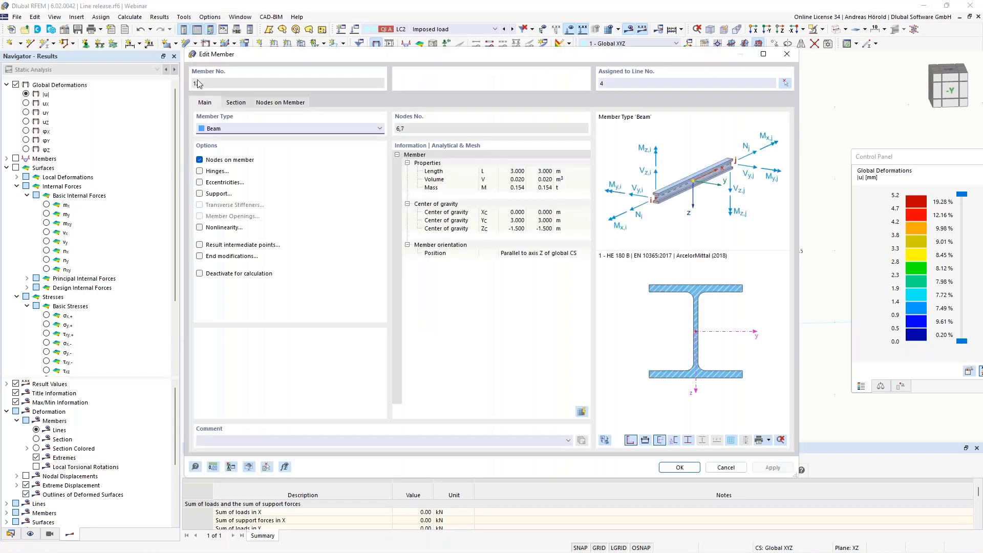
pyautogui.click(725, 468)
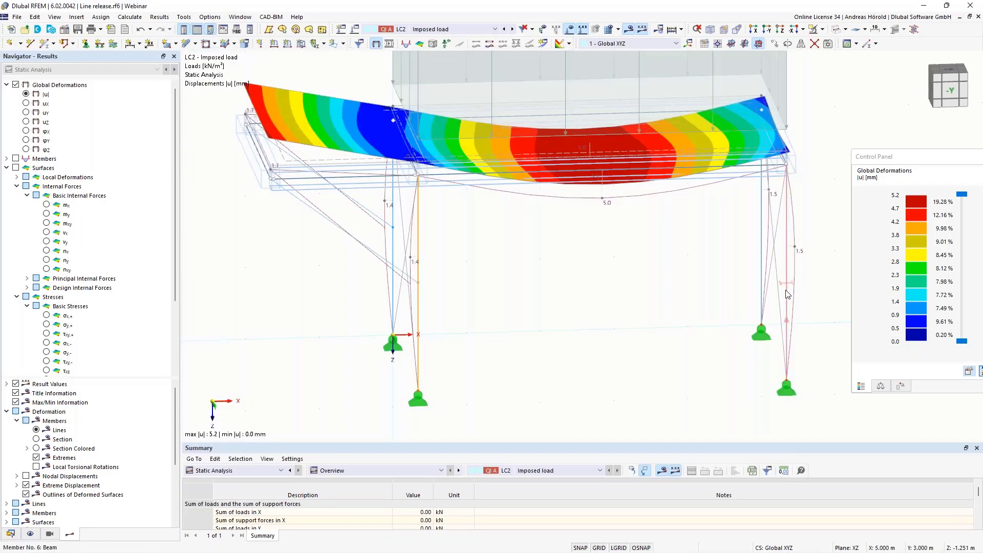
pyautogui.rightClick(787, 294)
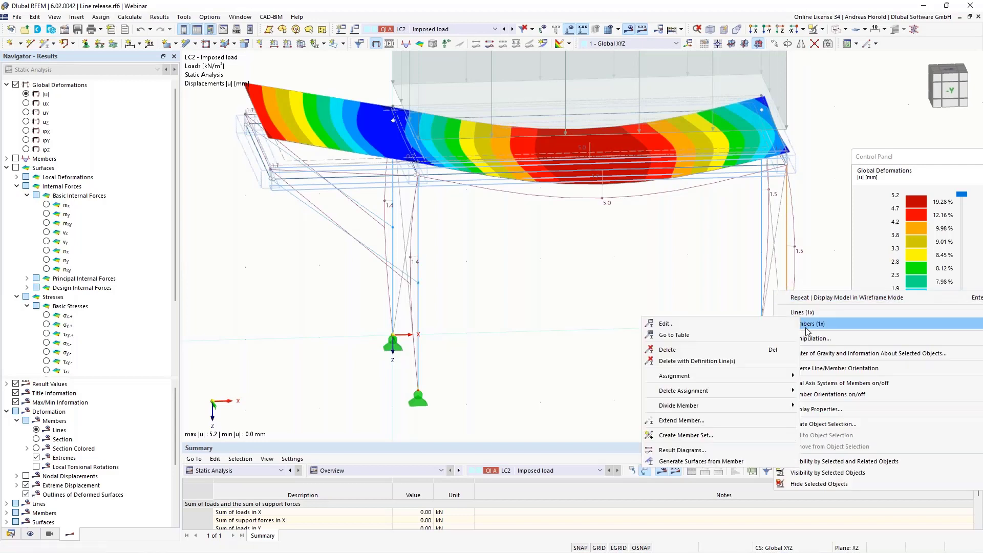
pyautogui.click(627, 293)
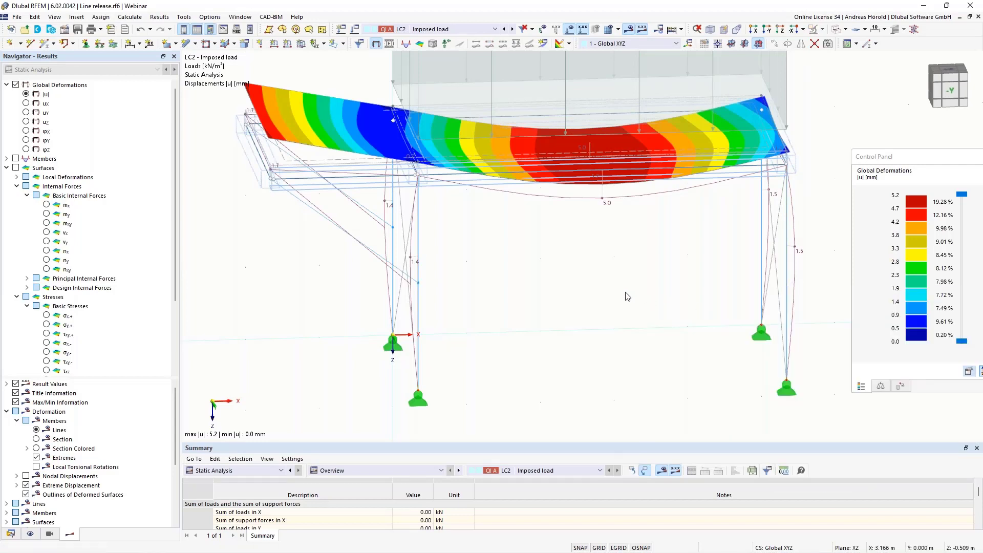
# Select the front and rear columns on the cantilever side together
pyautogui.click(419, 313)
pyautogui.keyDown('ctrl'); pyautogui.click(392, 290); pyautogui.keyUp('ctrl')
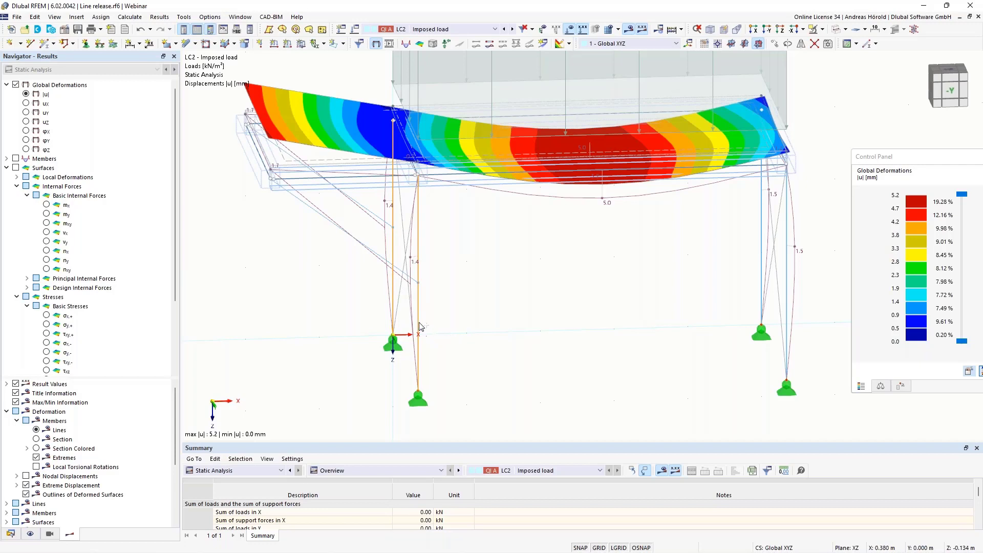
pyautogui.moveTo(419, 317); pyautogui.dragTo(418, 282)
# Display the members' deformation as Section Colored and animate the LC2 deformations
pyautogui.click(389, 44)
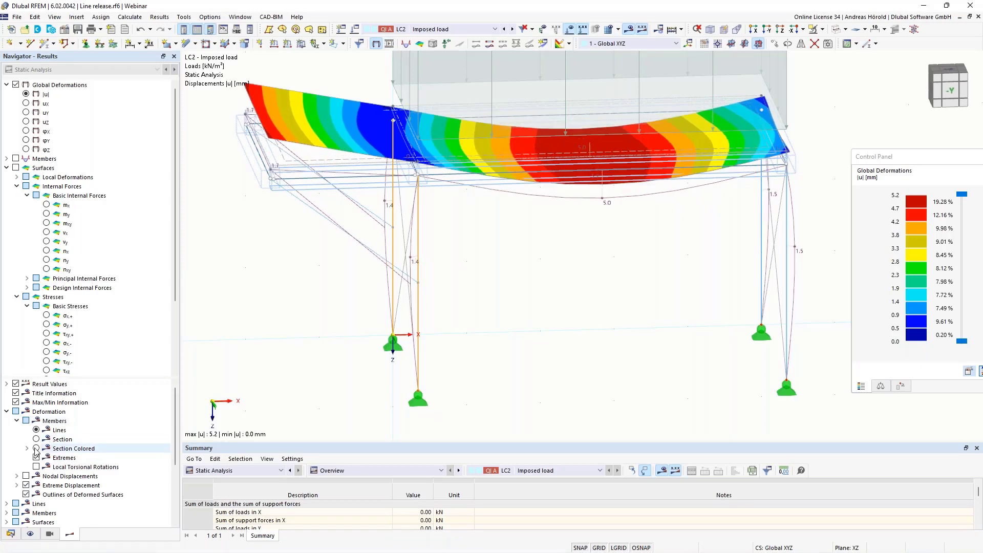
pyautogui.click(119, 448)
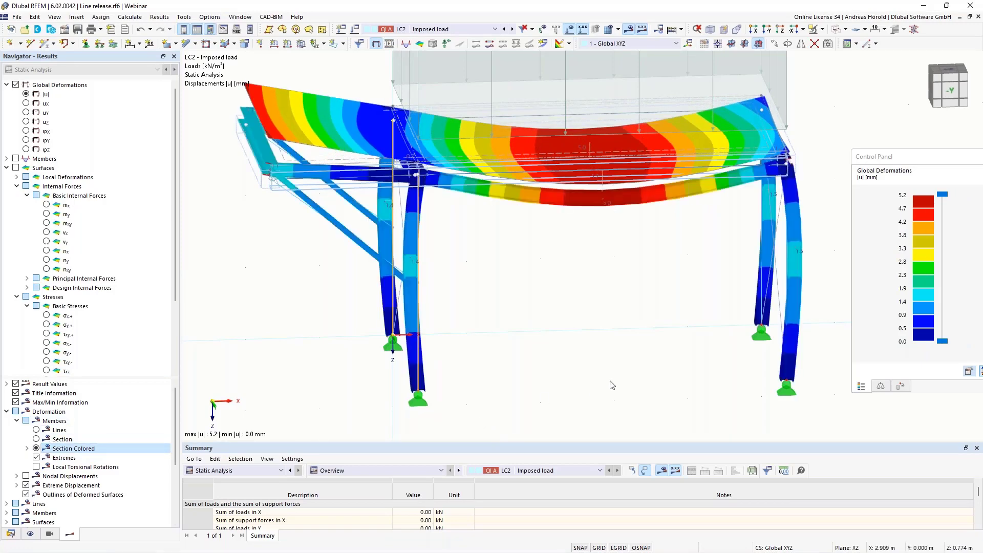
pyautogui.click(389, 43)
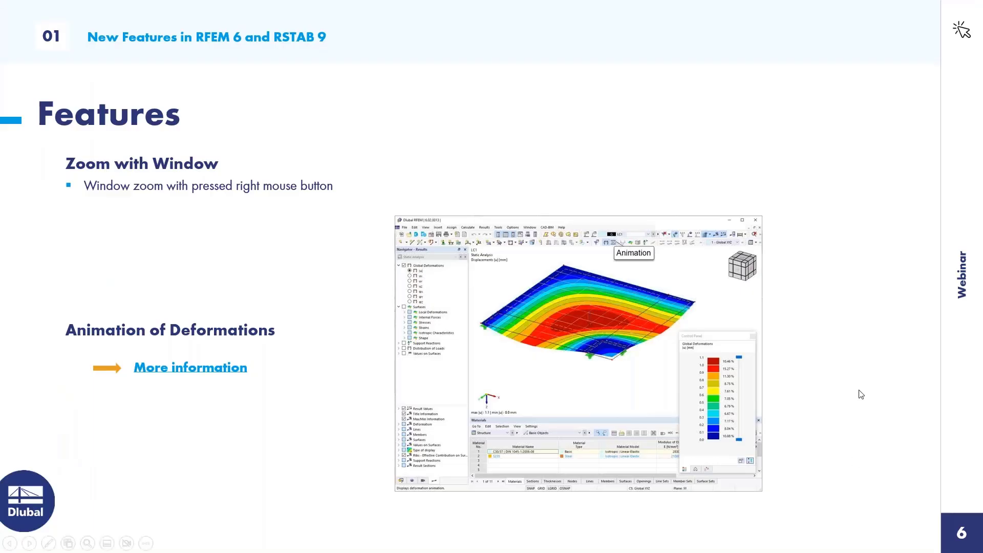
# Return from the slides to RFEM and save the current model as a version
pyautogui.click(861, 395)
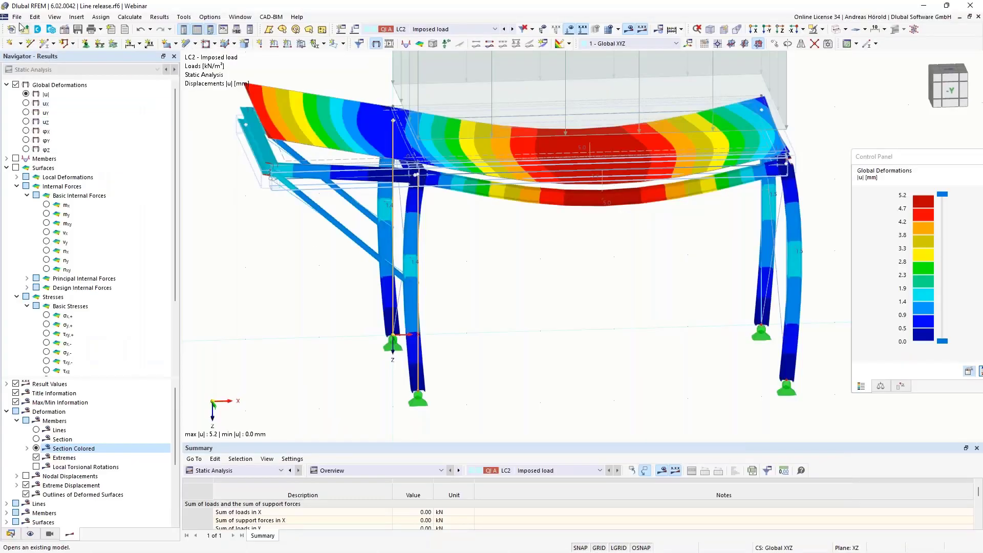
pyautogui.click(16, 17)
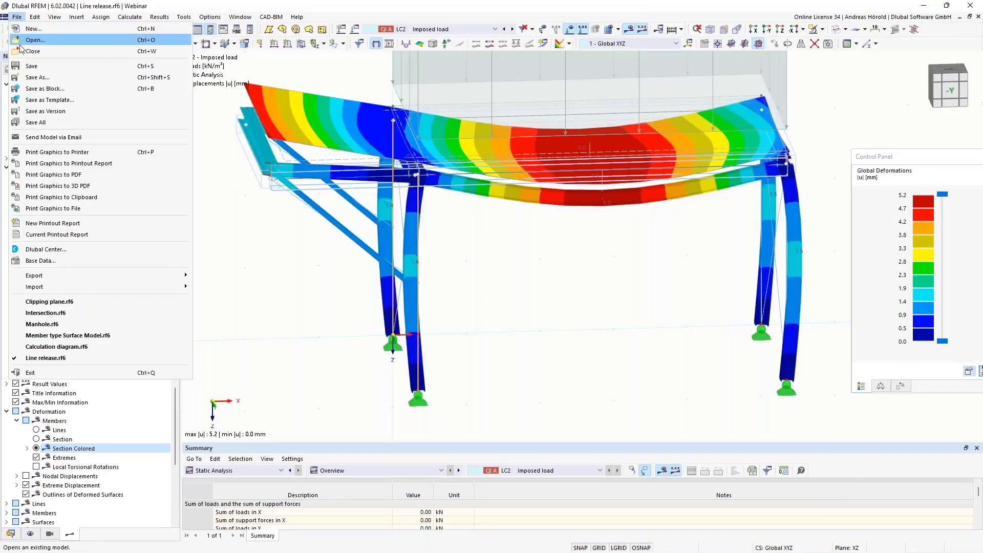
pyautogui.click(40, 112)
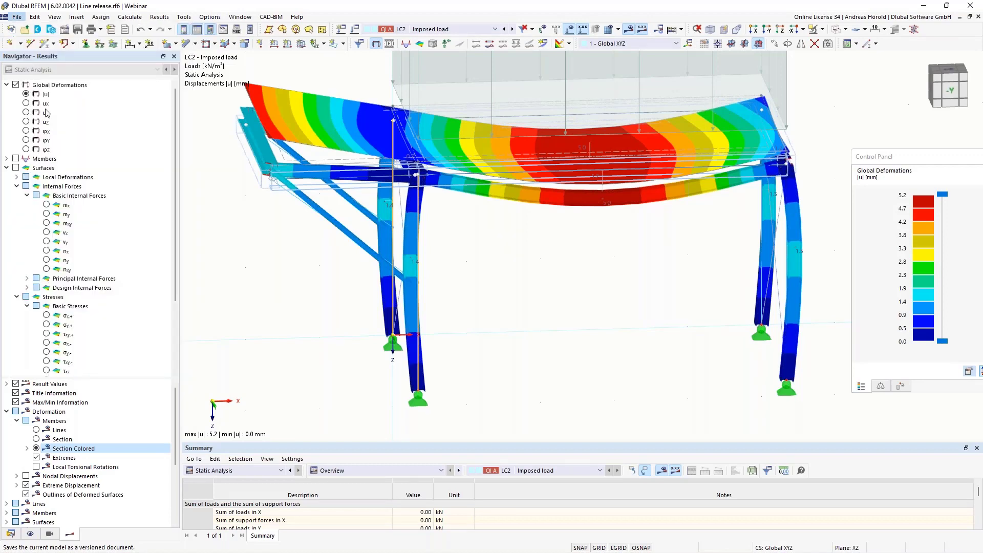
# Review the saved versions and their comment fields in the history of the model's base data, without changing anything
pyautogui.click(66, 31)
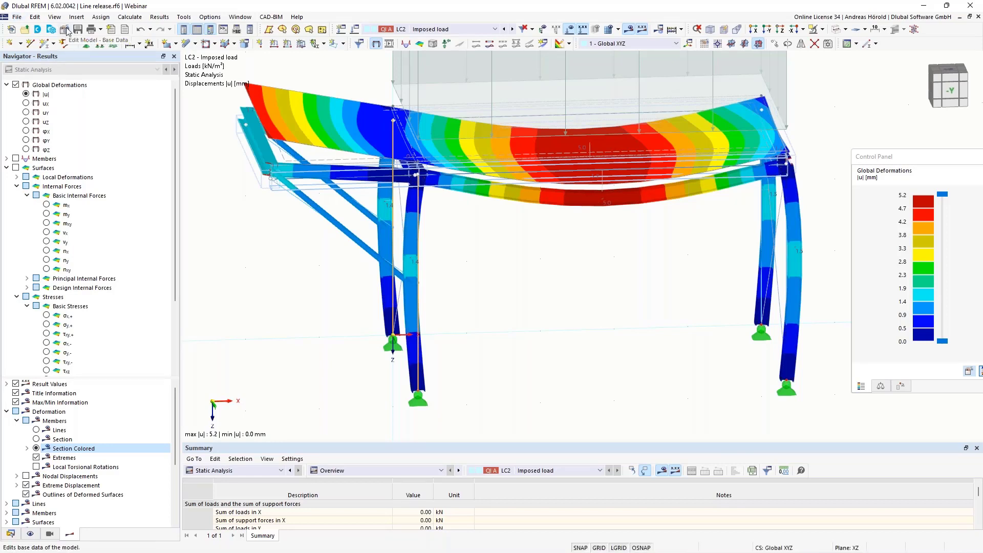
pyautogui.click(64, 30)
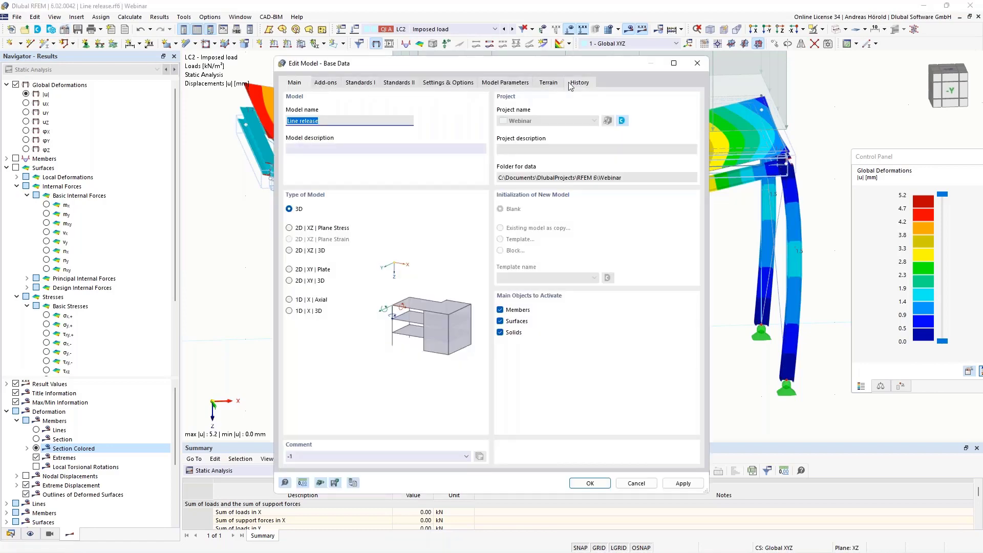
pyautogui.click(580, 82)
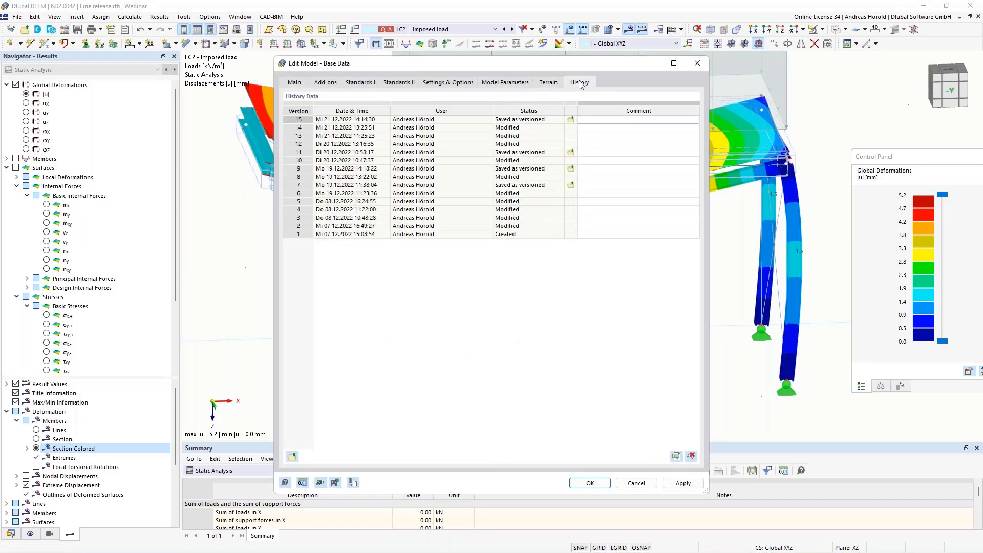
pyautogui.click(584, 121)
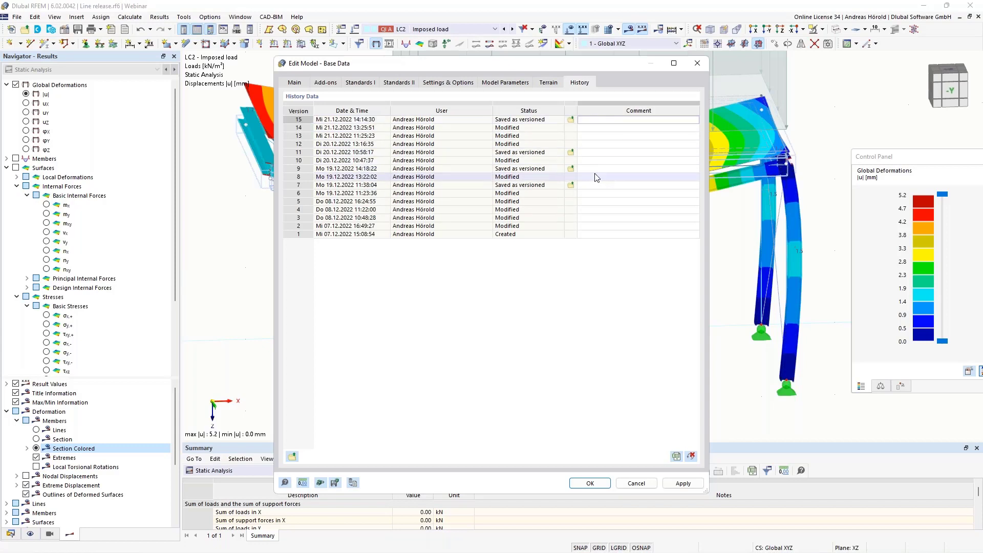
pyautogui.moveTo(597, 177)
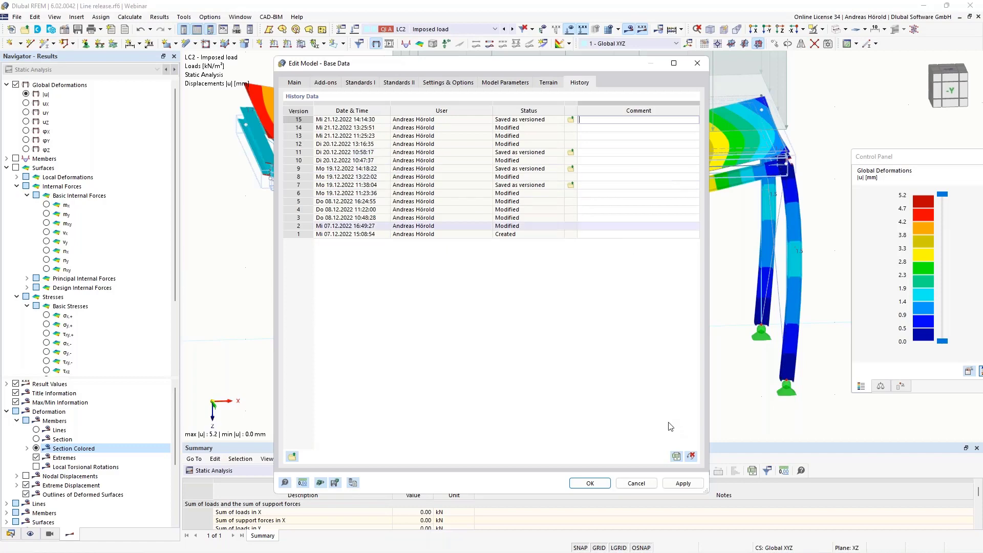
pyautogui.click(634, 482)
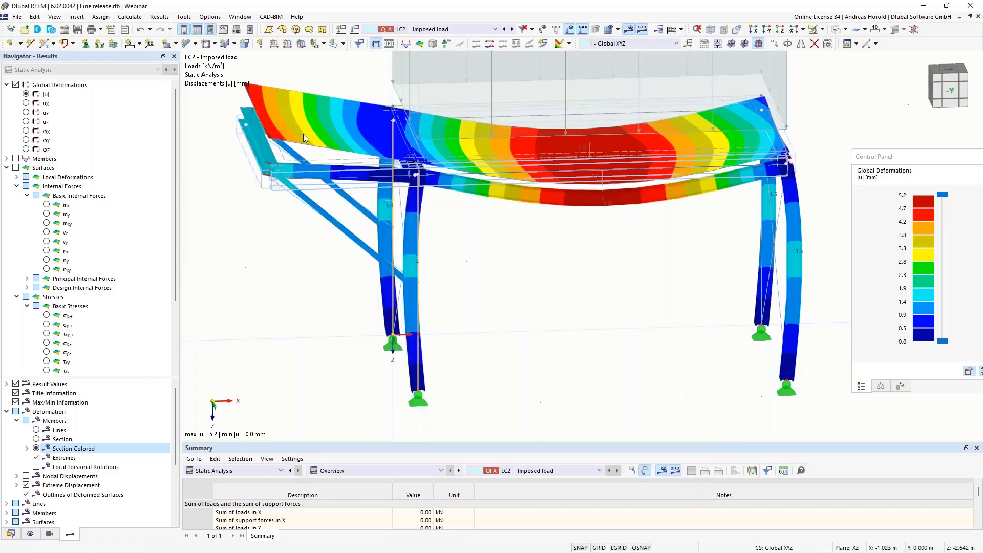
# Try automatic saving to a backup copy every 10 minutes in the program options, and discard the settings
pyautogui.click(209, 19)
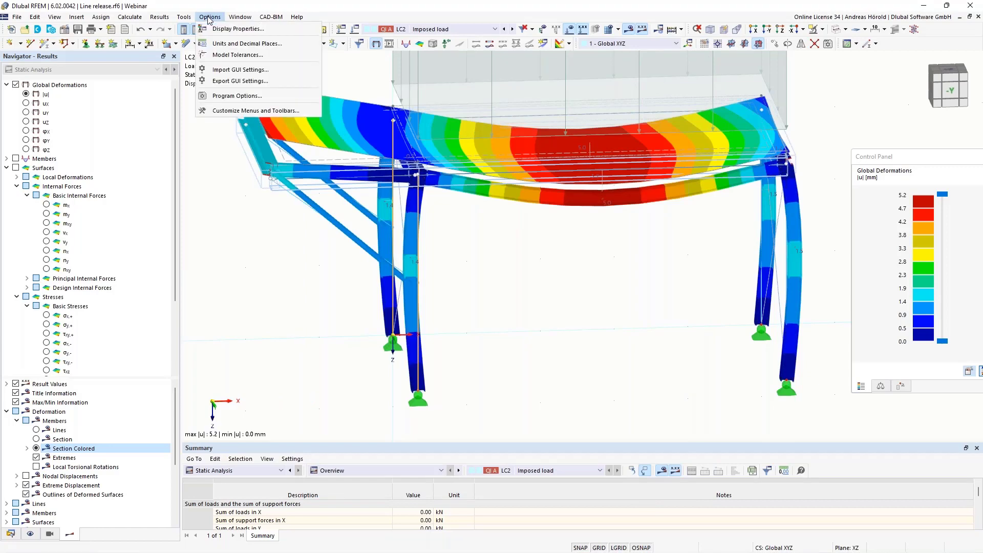
pyautogui.click(234, 96)
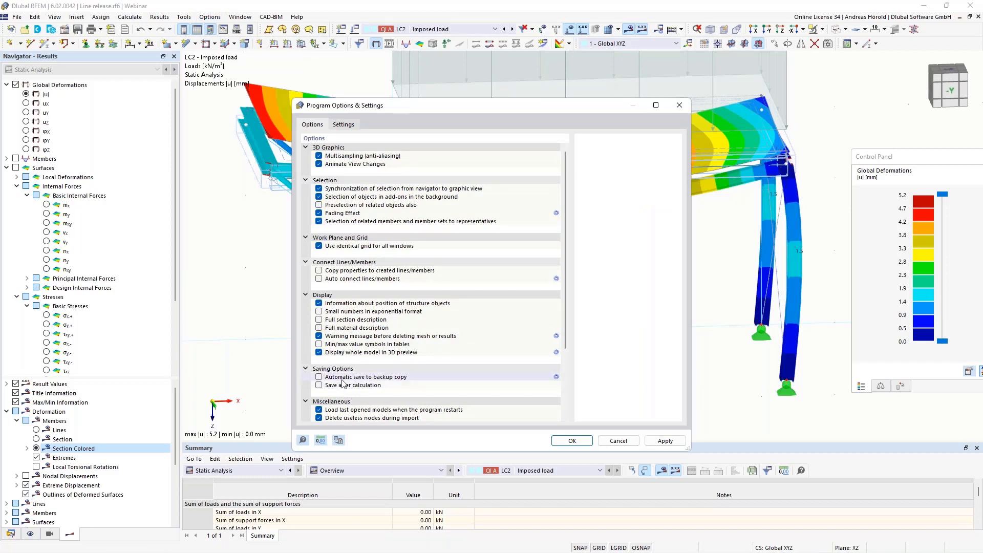
pyautogui.click(319, 377)
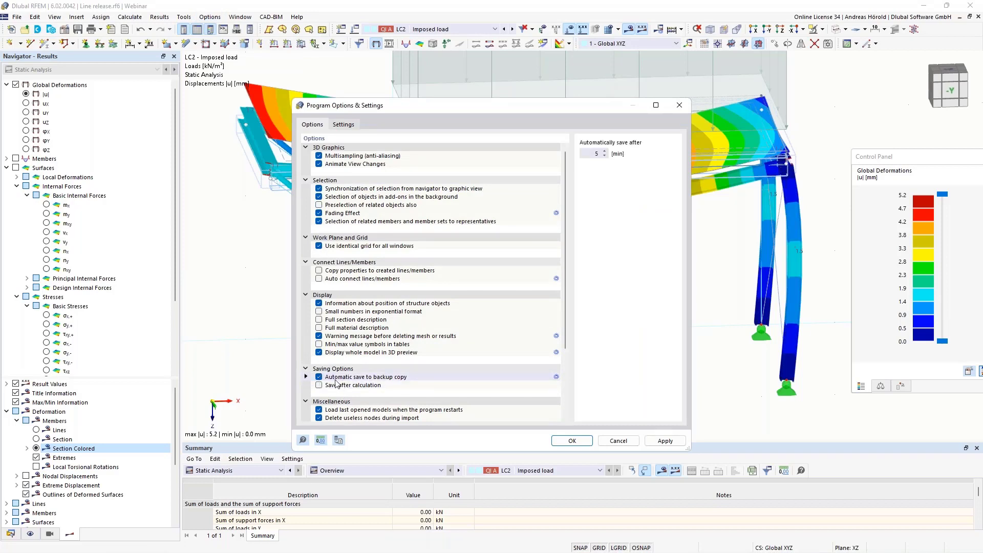
pyautogui.click(605, 152)
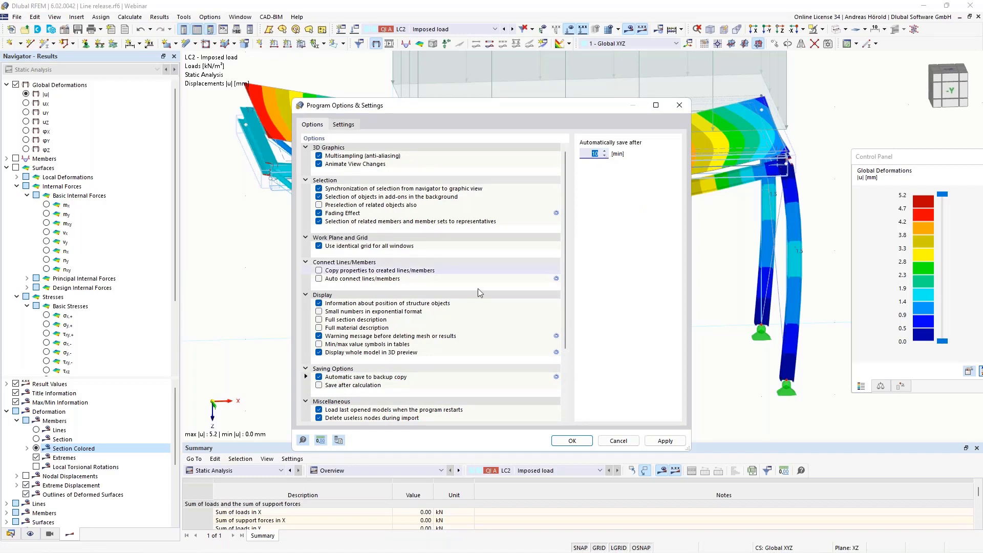
pyautogui.click(319, 377)
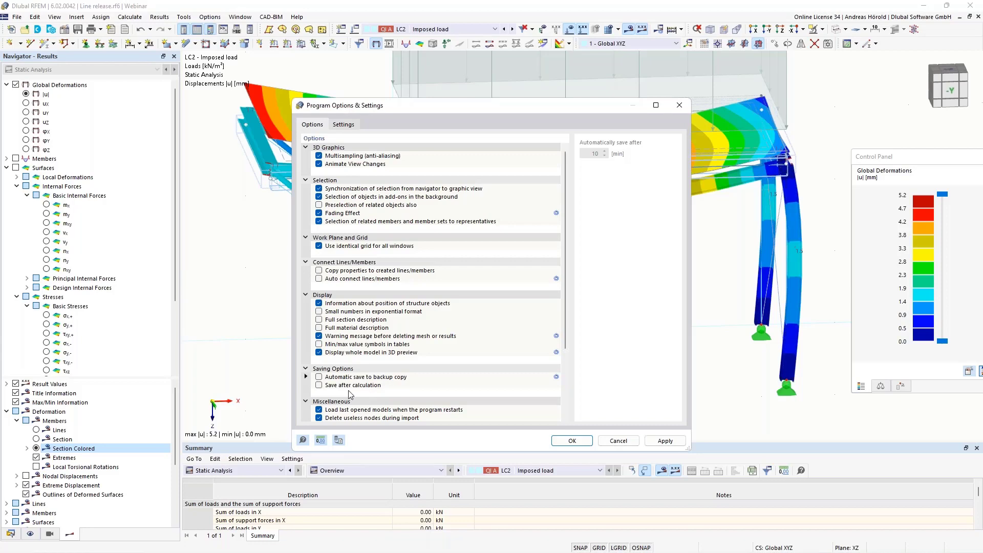
pyautogui.click(618, 442)
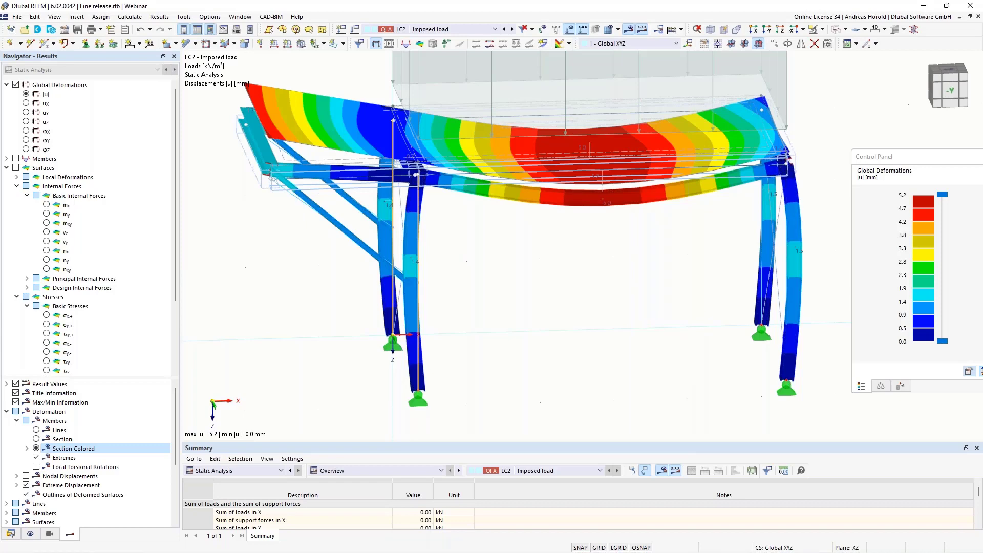
# Switch to the presentation to view the slide on isoline result values and 3D mouse support, and return to RFEM
pyautogui.press('super')
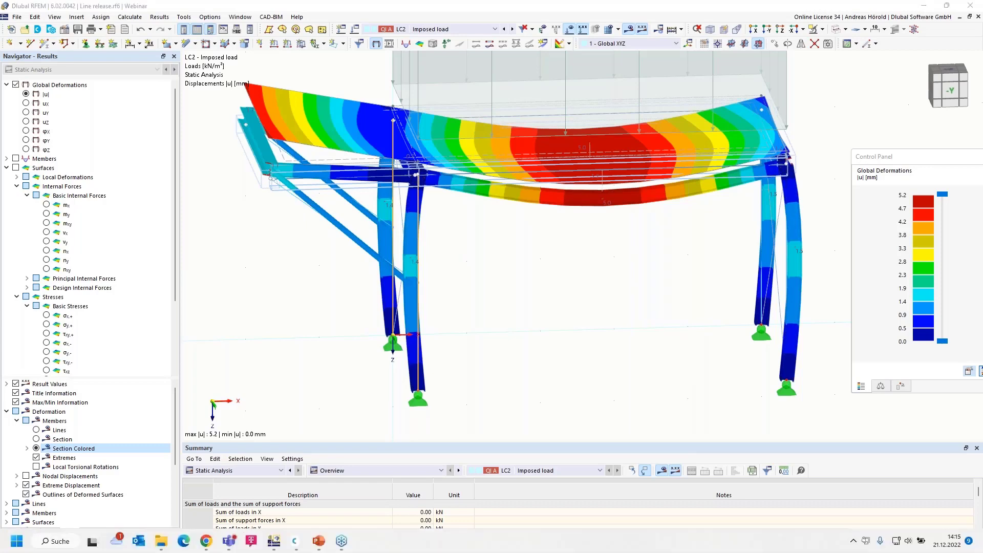
pyautogui.hotkey('alt', 'Tab')
pyautogui.click(871, 338)
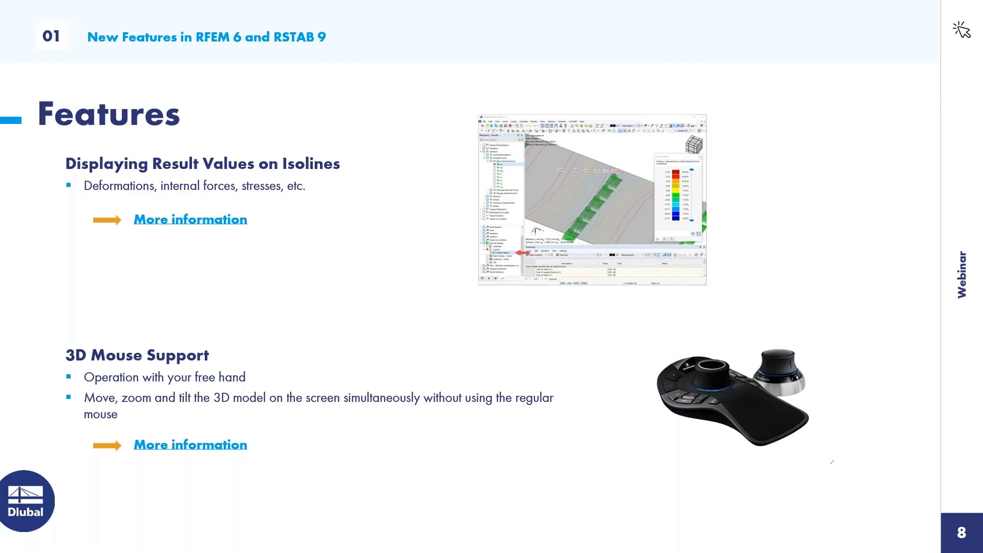
pyautogui.hotkey('alt', 'Tab')
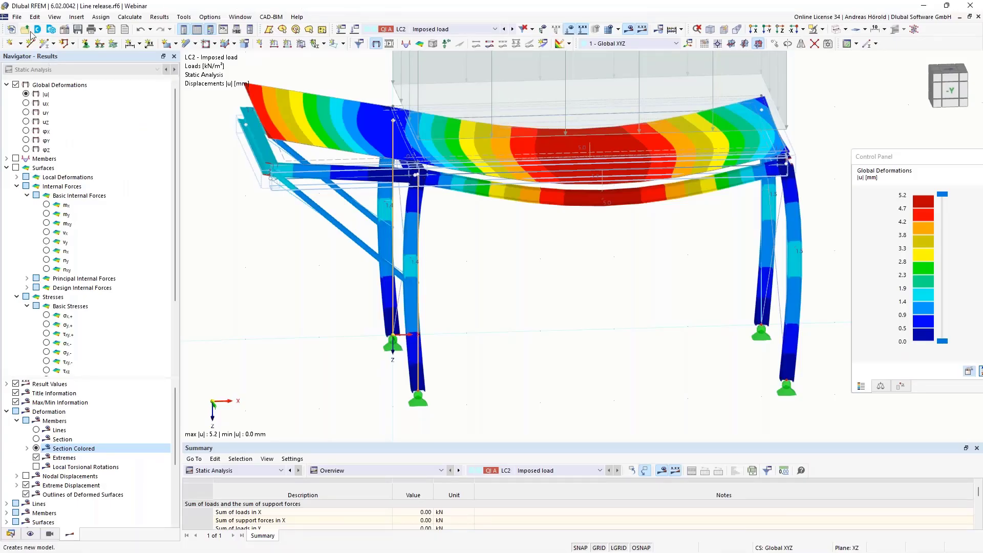
# Show the LC2 deformation results in the Z-direction view with loads hidden and the members' deformation displayed as Lines
pyautogui.click(629, 31)
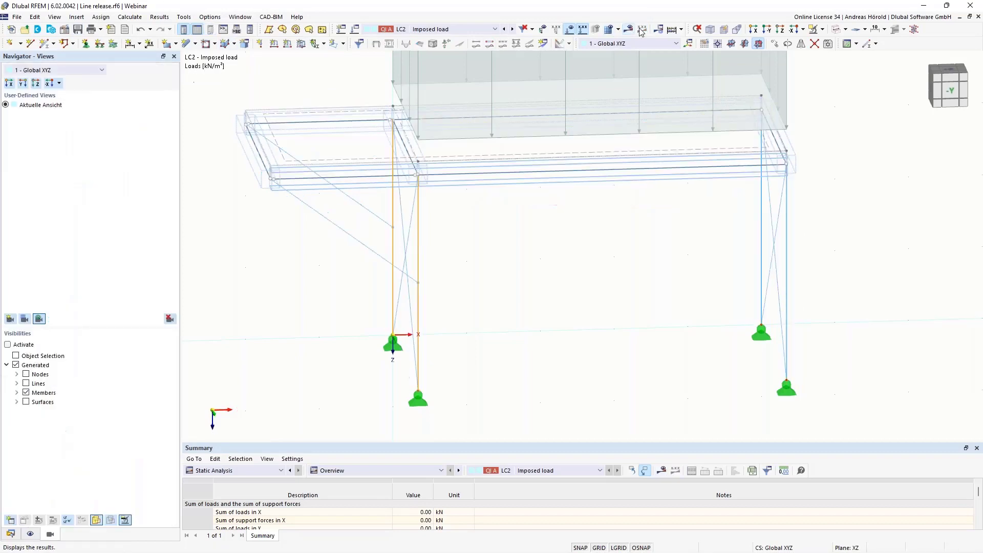
pyautogui.click(784, 31)
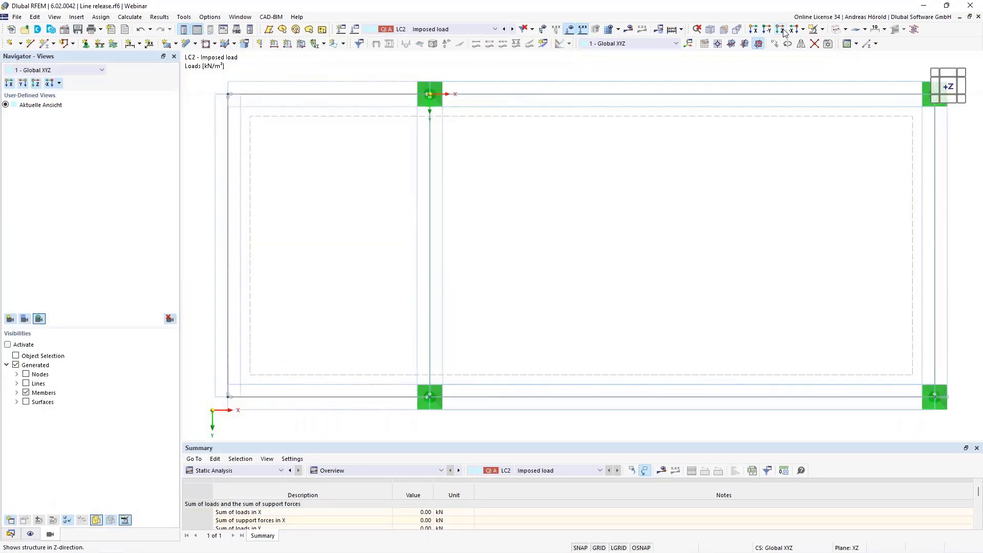
pyautogui.click(629, 31)
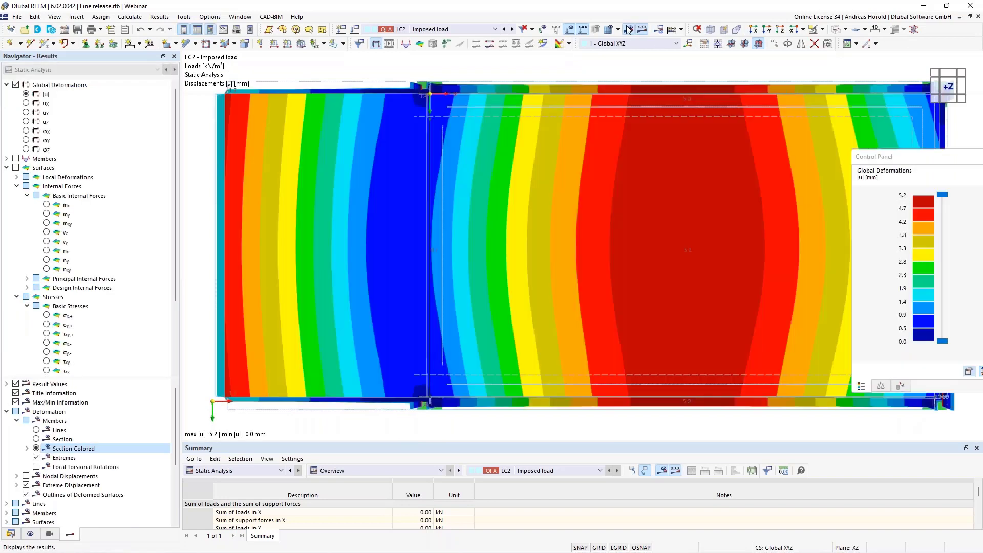
pyautogui.click(569, 29)
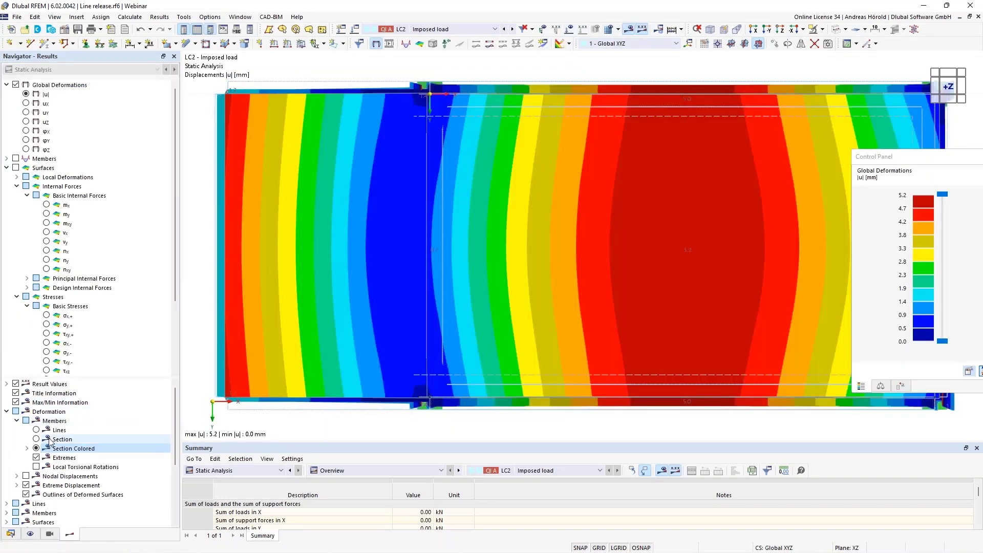
pyautogui.click(37, 430)
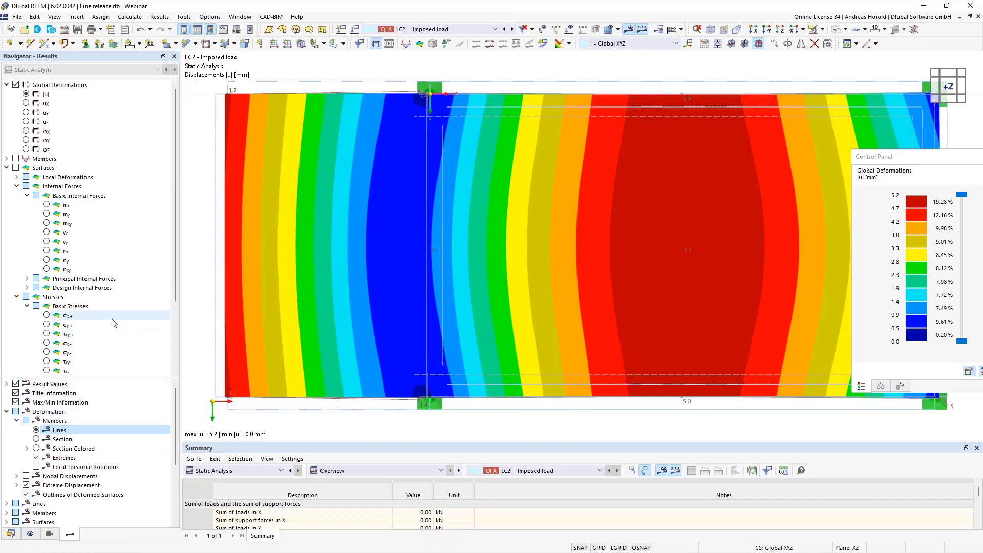
# Display the surface results as isolines with result values and select the basic internal force mx
pyautogui.scroll(-4, 34, 440)
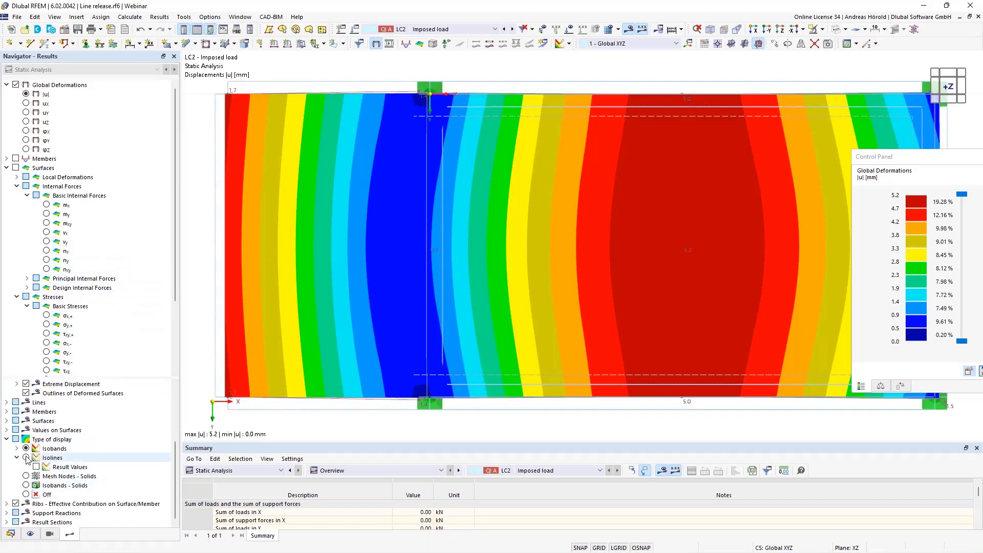
pyautogui.click(27, 458)
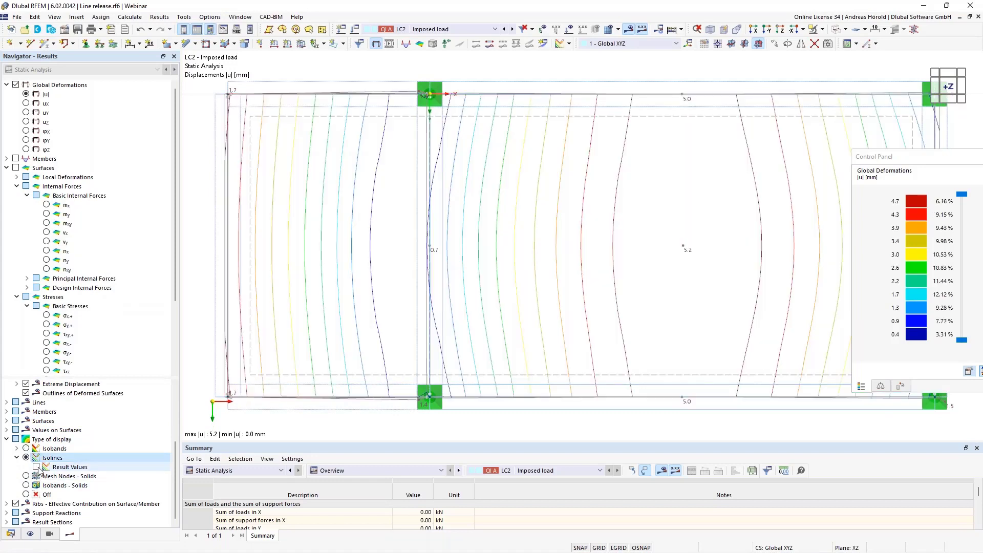
pyautogui.click(36, 467)
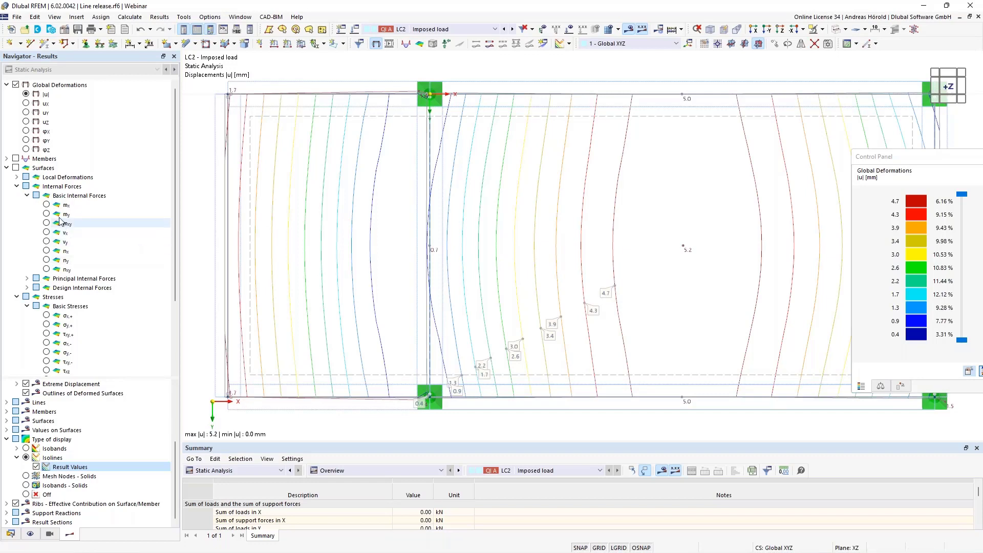
pyautogui.click(46, 205)
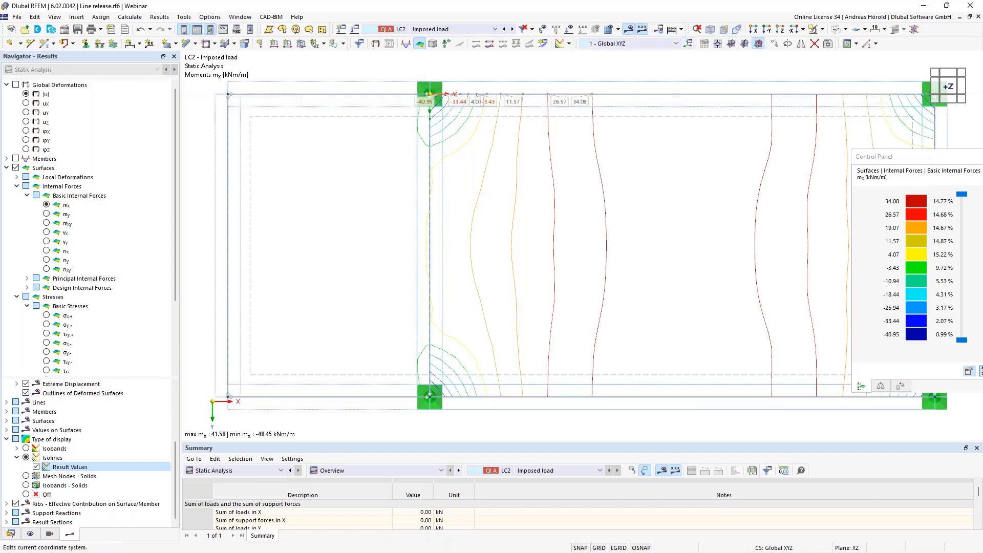
# Show the structure in the default axonometric view and try the perspective camera mode
pyautogui.click(710, 30)
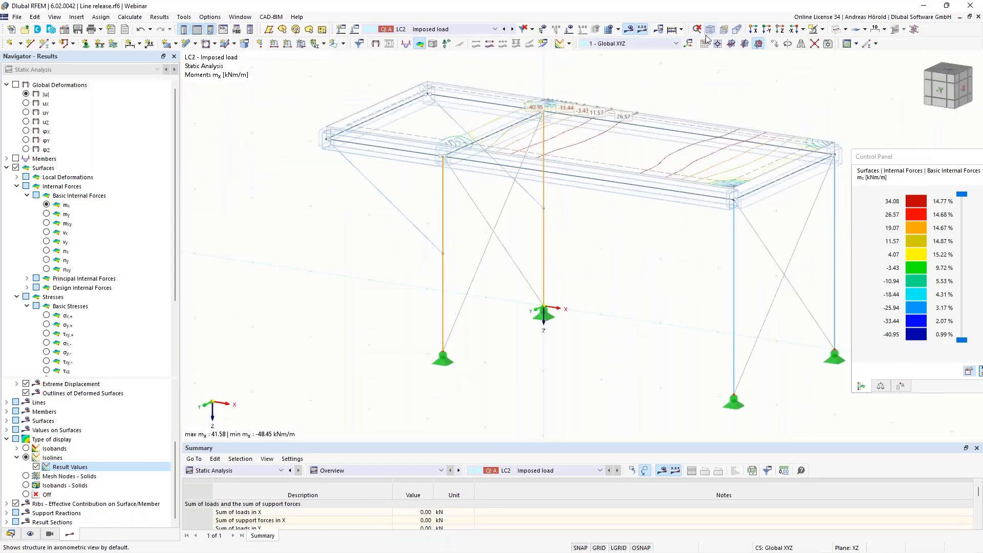
pyautogui.click(737, 30)
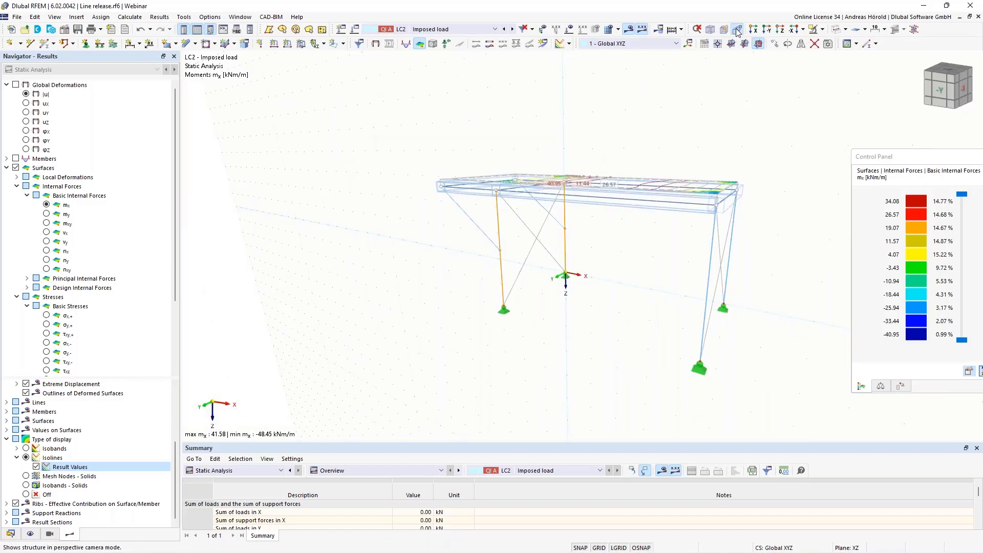
pyautogui.scroll(4, 576, 338)
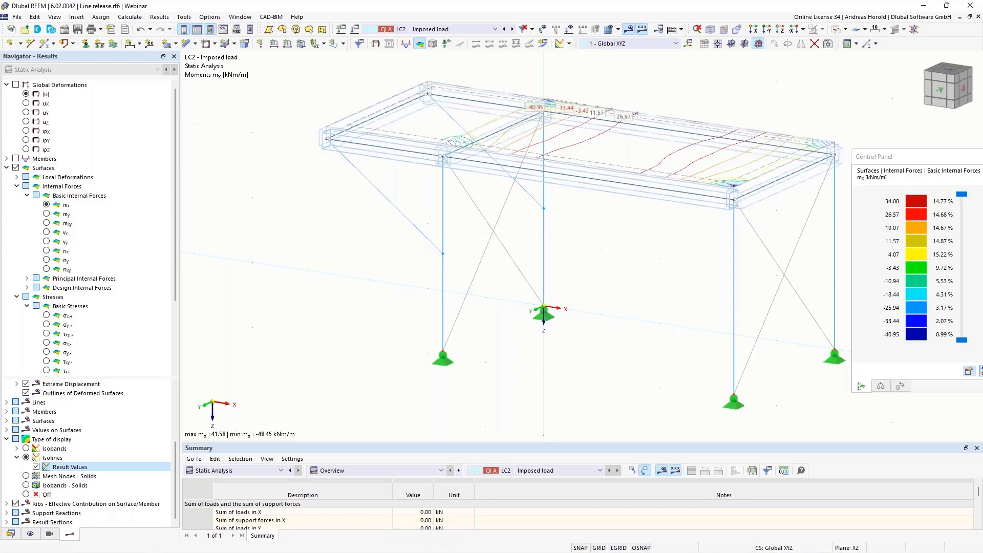
# Advance the presentation to the next slide, and back in RFEM make the Calculation diagram.rf6 model active
pyautogui.click(320, 542)
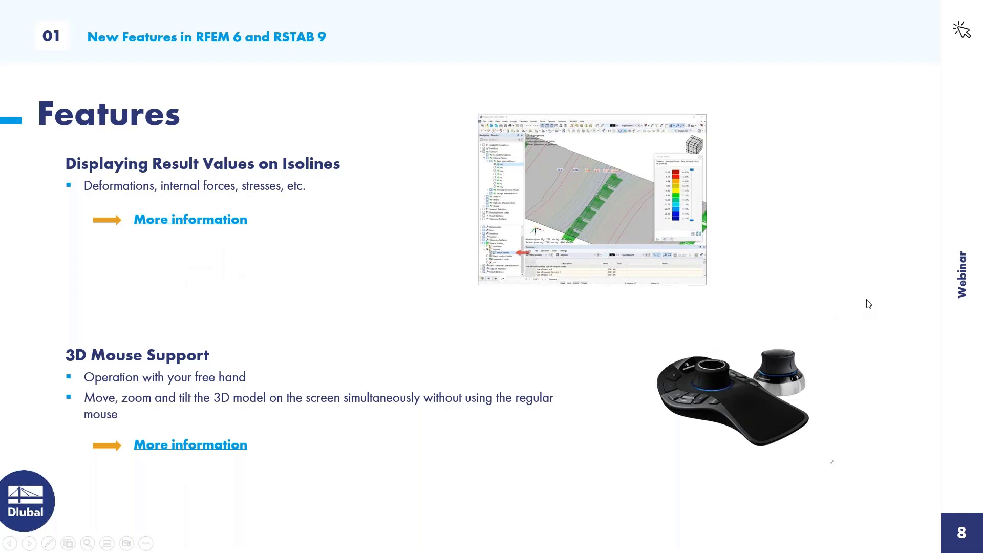
pyautogui.press('Right')
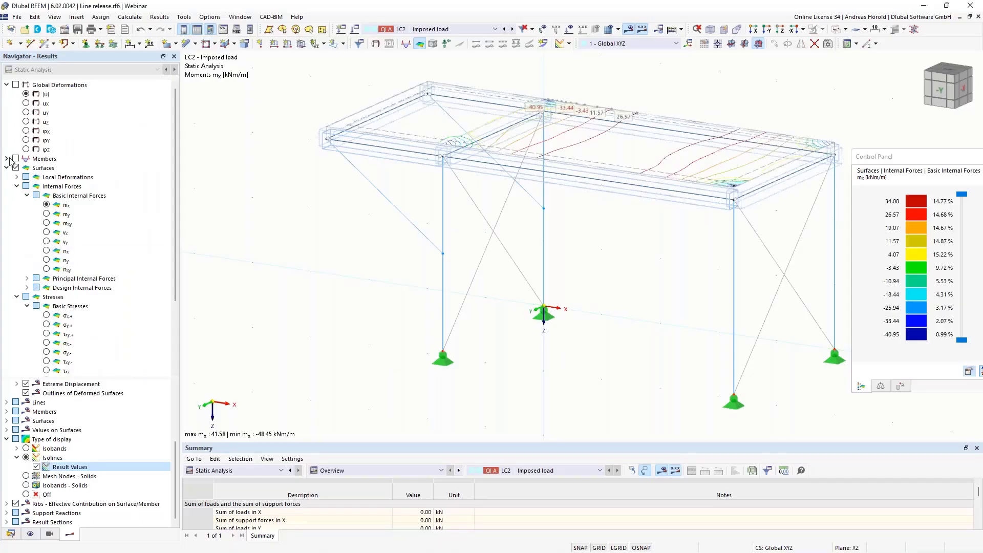
pyautogui.click(10, 534)
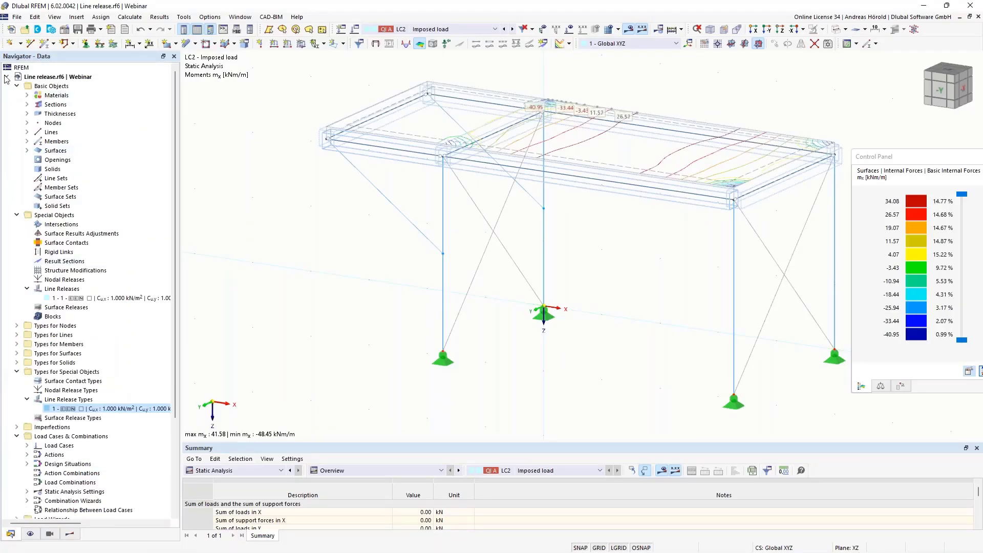
pyautogui.click(7, 76)
pyautogui.click(60, 87)
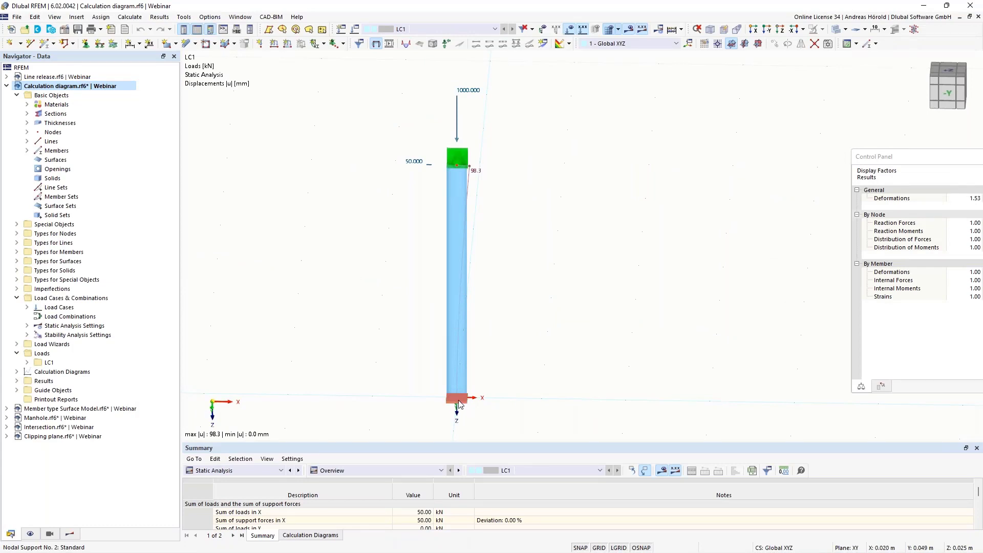
# Open calculation diagram CD1 and examine the result types offered for its vertical axis, keeping Maximum deformation
pyautogui.click(17, 372)
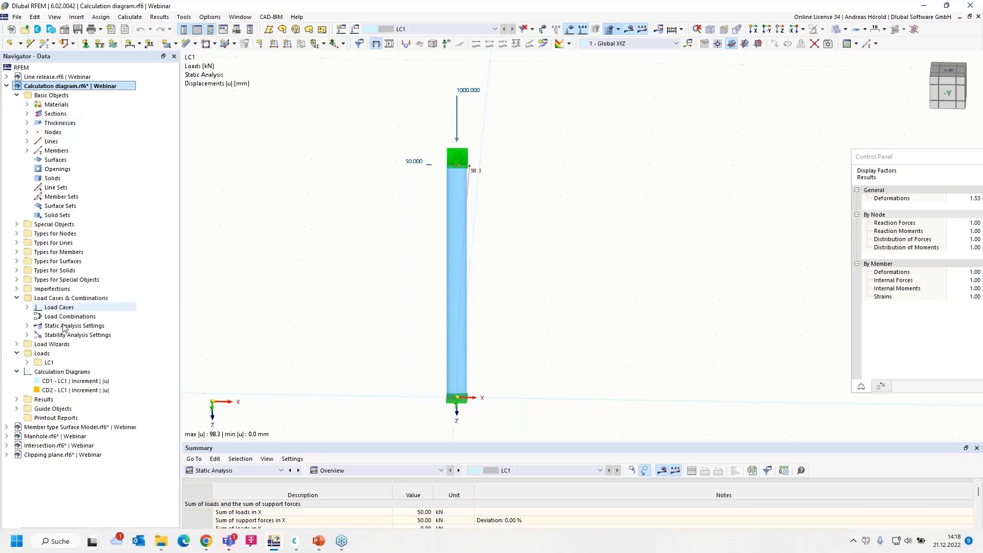
pyautogui.doubleClick(86, 382)
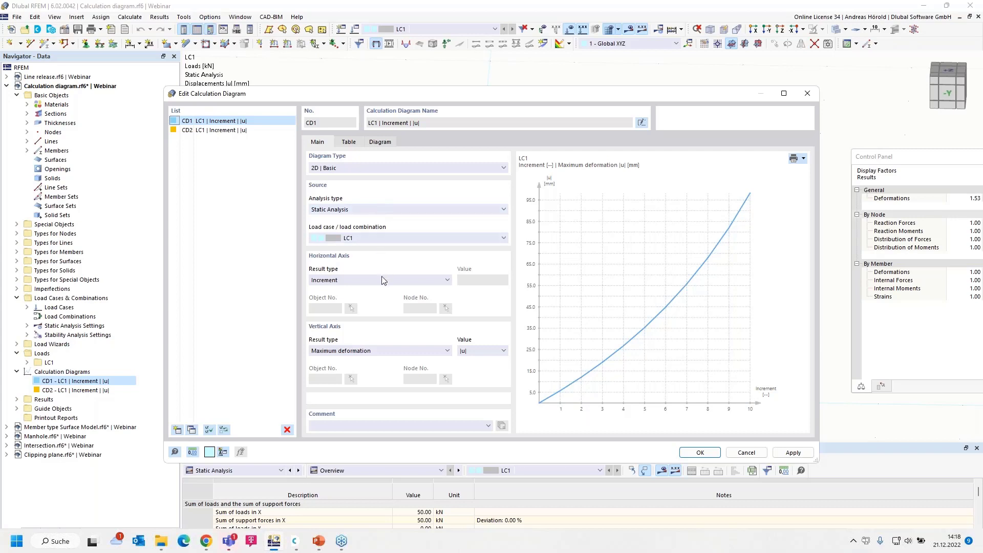
pyautogui.click(376, 352)
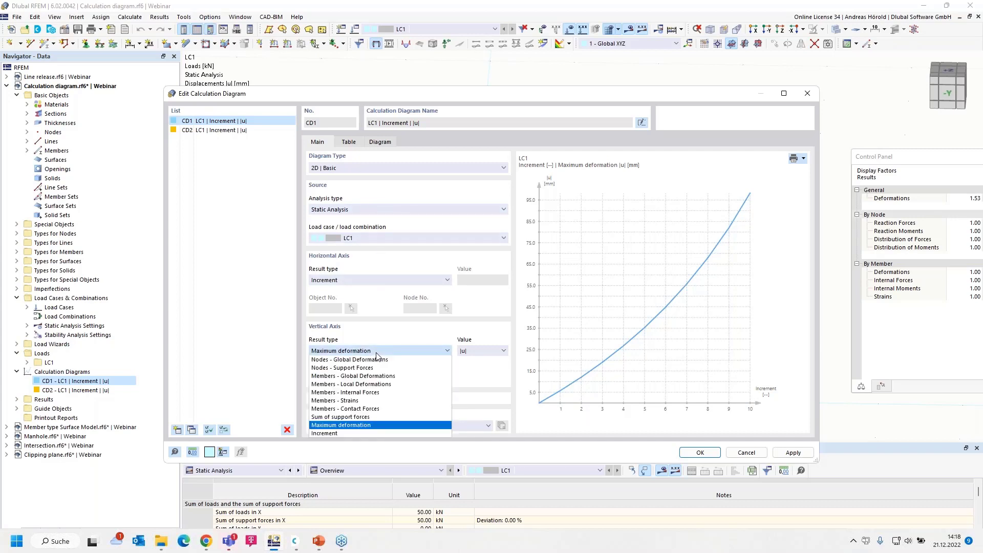
pyautogui.click(379, 350)
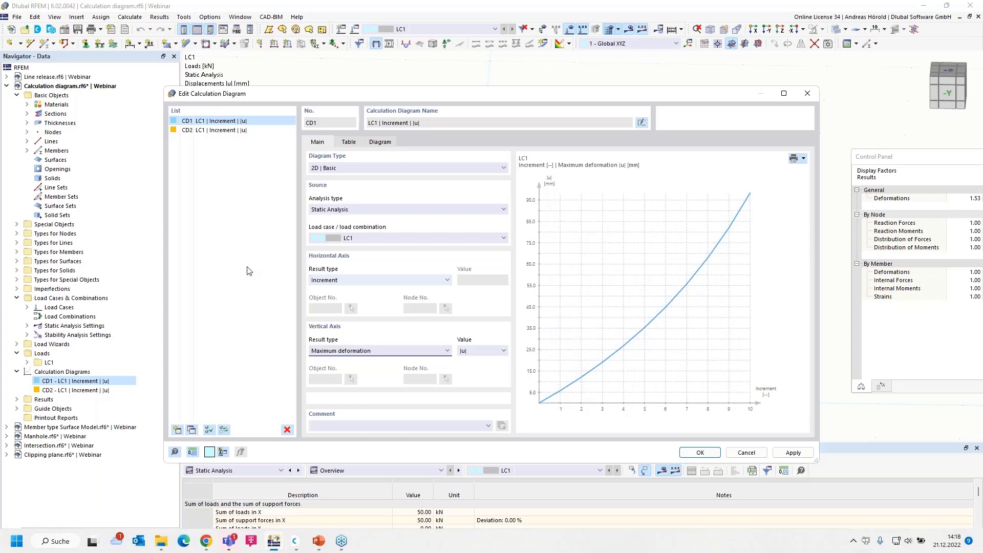
# Review calculation diagram CD2, and add a new diagram CD3 with the global deformation uX of node 2 on the horizontal axis
pyautogui.click(224, 131)
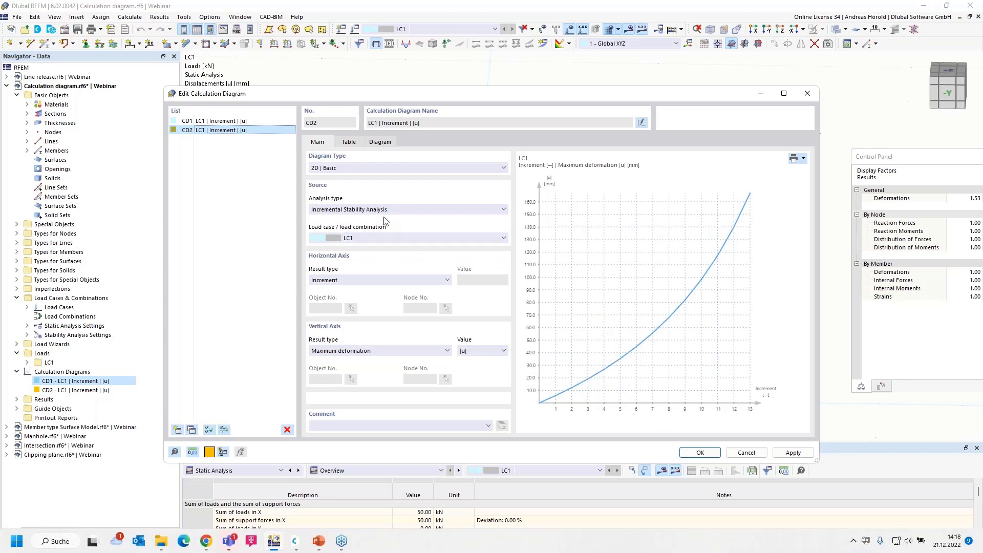
pyautogui.click(177, 430)
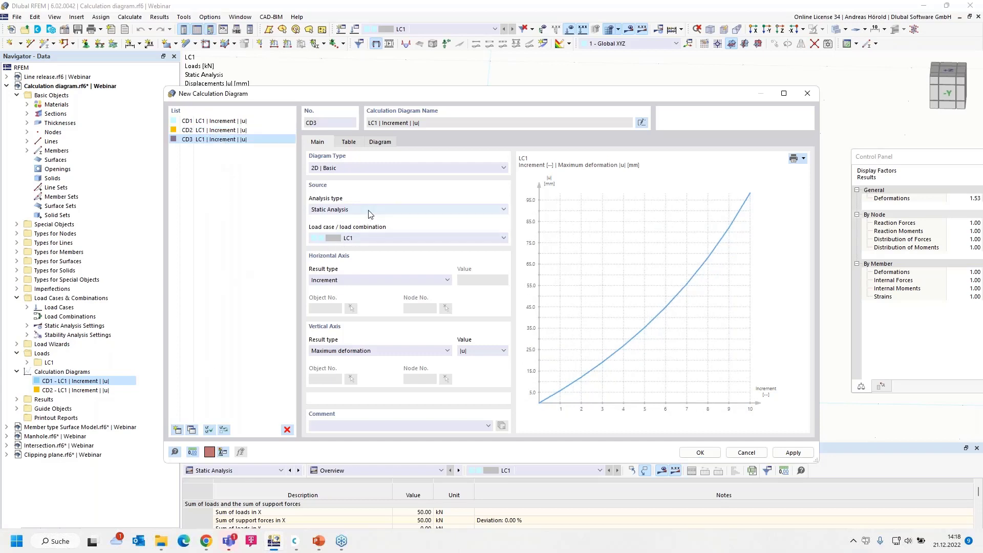
pyautogui.click(379, 280)
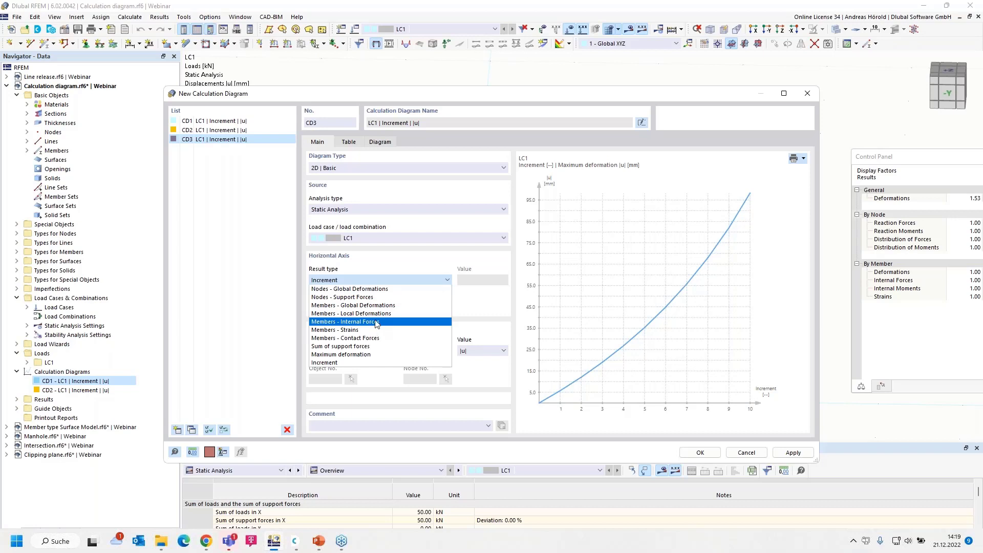
pyautogui.click(365, 290)
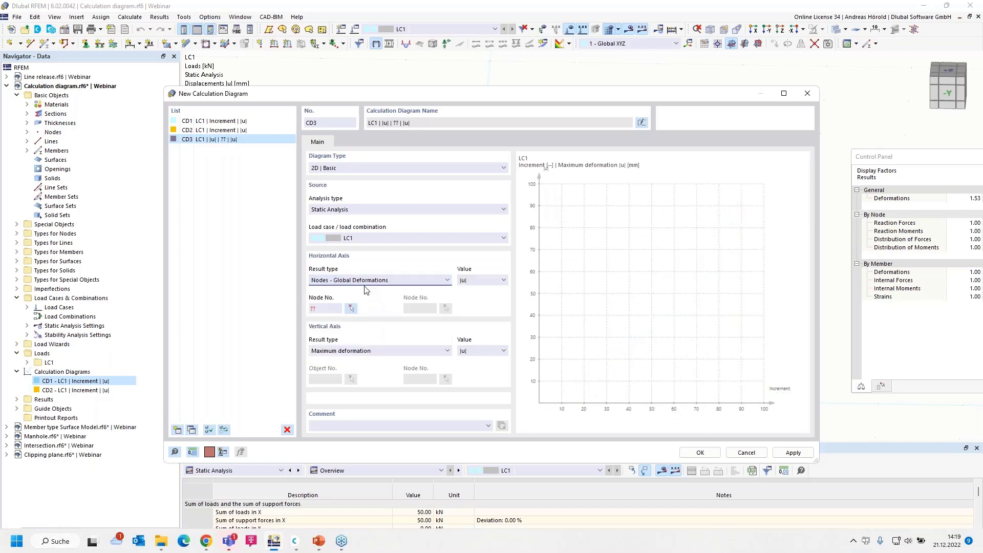
pyautogui.click(467, 281)
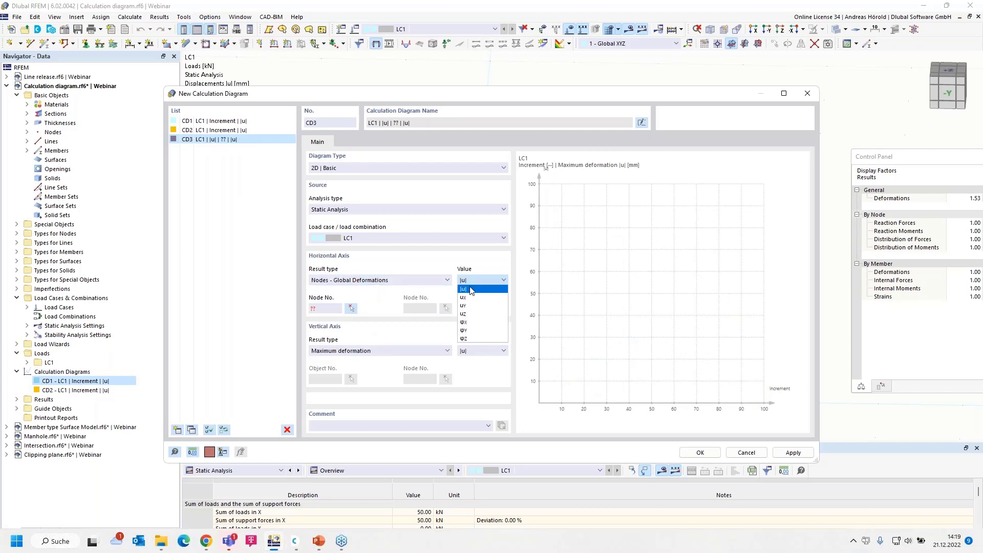
pyautogui.click(472, 297)
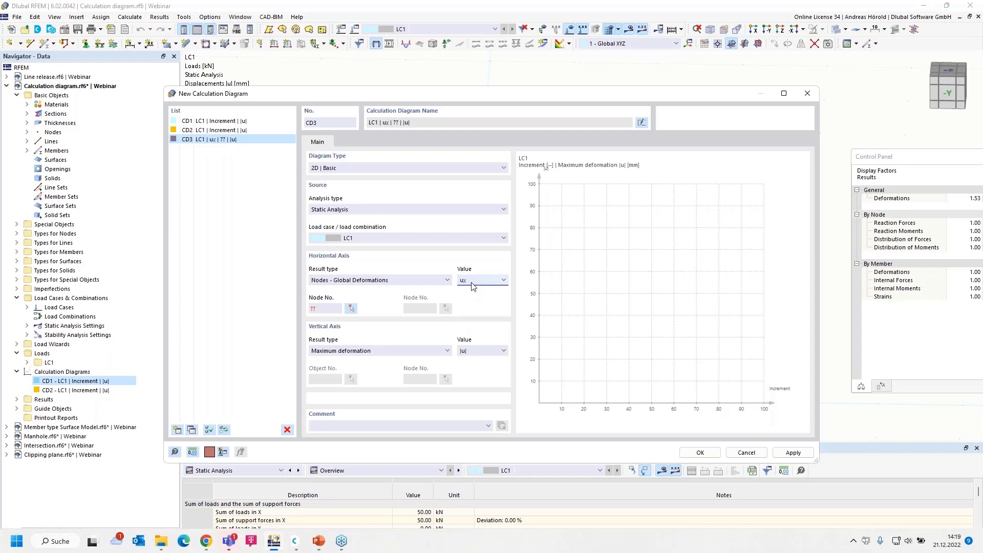
pyautogui.click(351, 308)
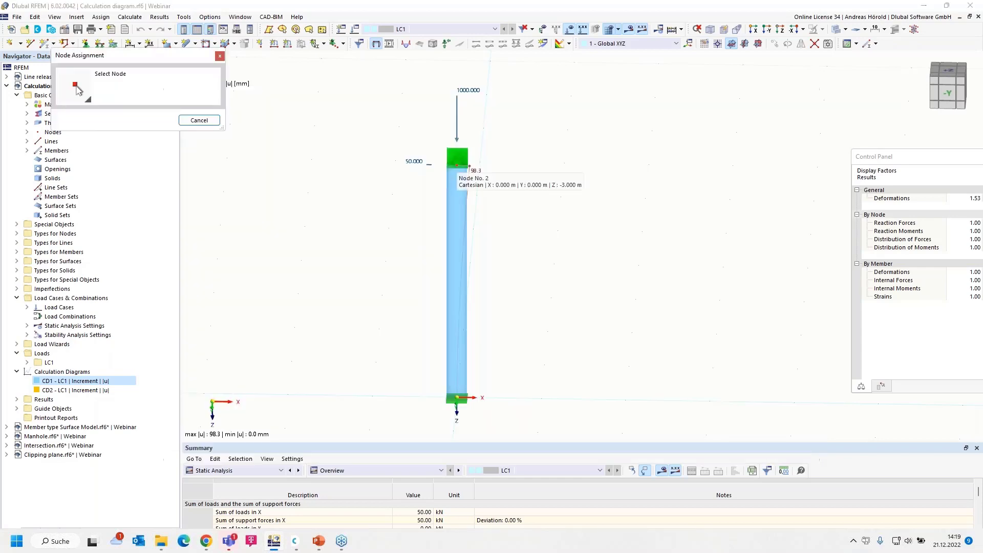
pyautogui.click(457, 165)
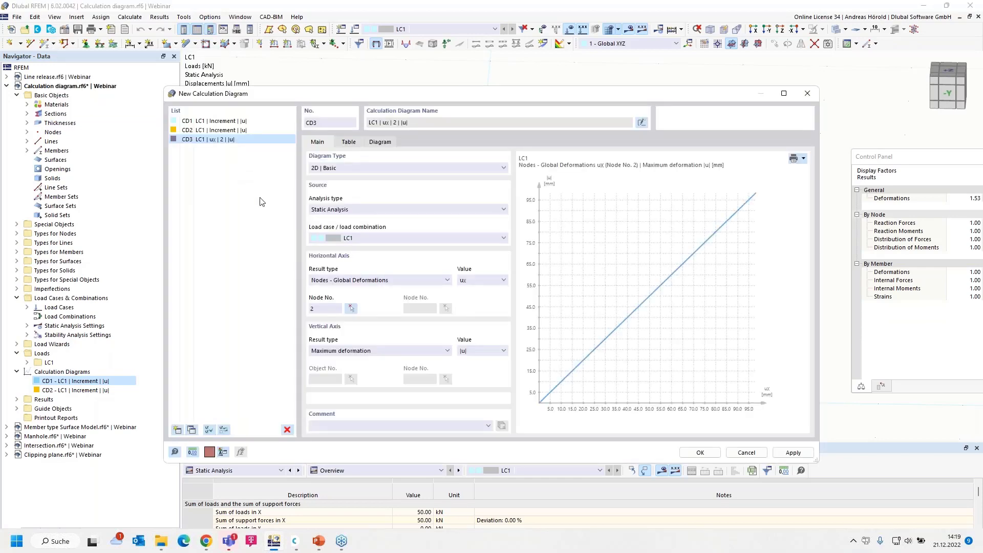
# Set the new diagram's vertical axis to the nodal support force PX of node 1, and discard the diagram
pyautogui.click(356, 351)
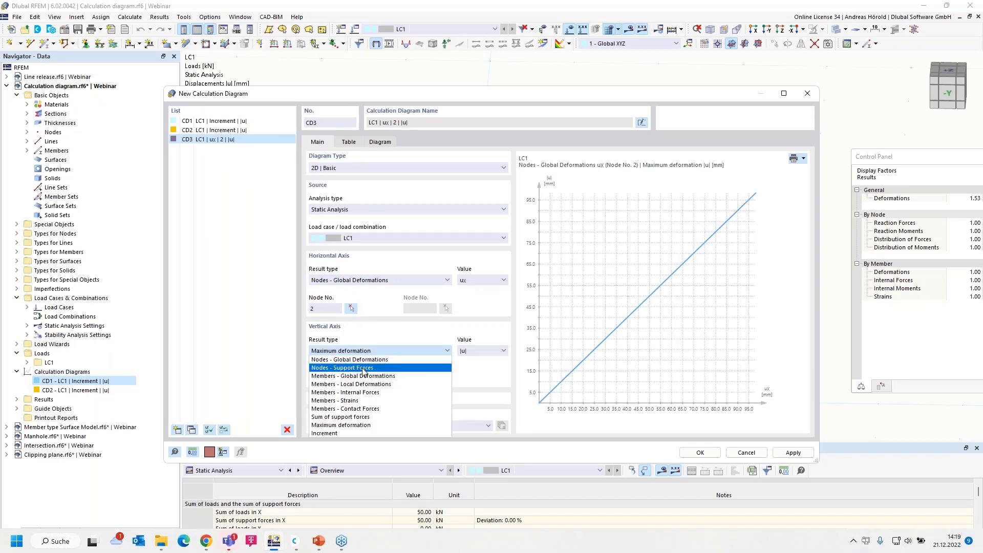
pyautogui.click(363, 368)
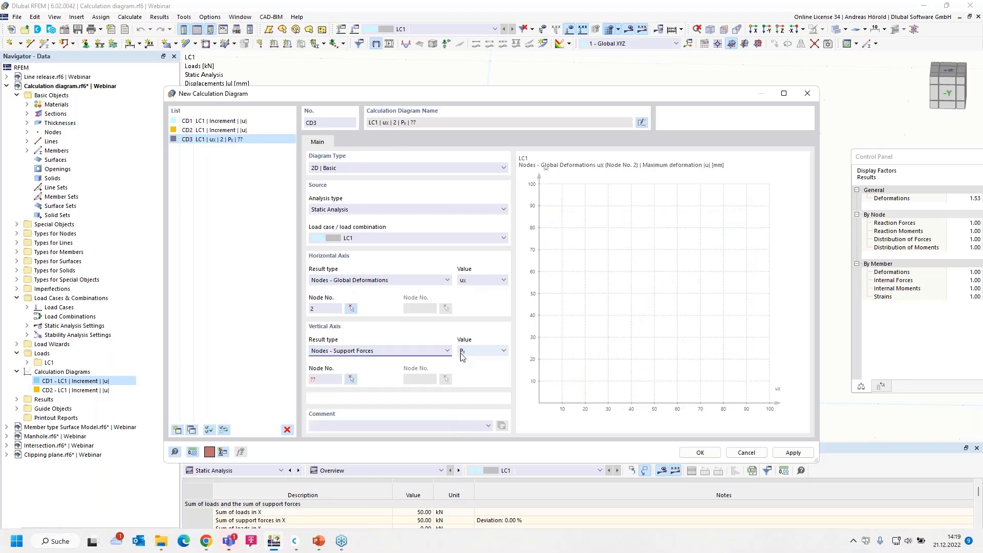
pyautogui.click(475, 358)
pyautogui.click(476, 356)
pyautogui.click(351, 379)
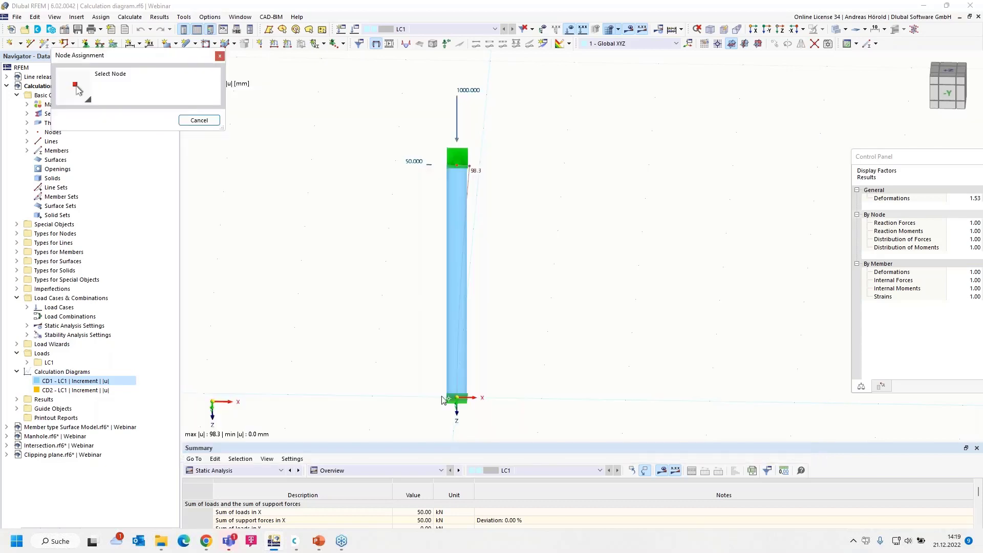
pyautogui.click(456, 396)
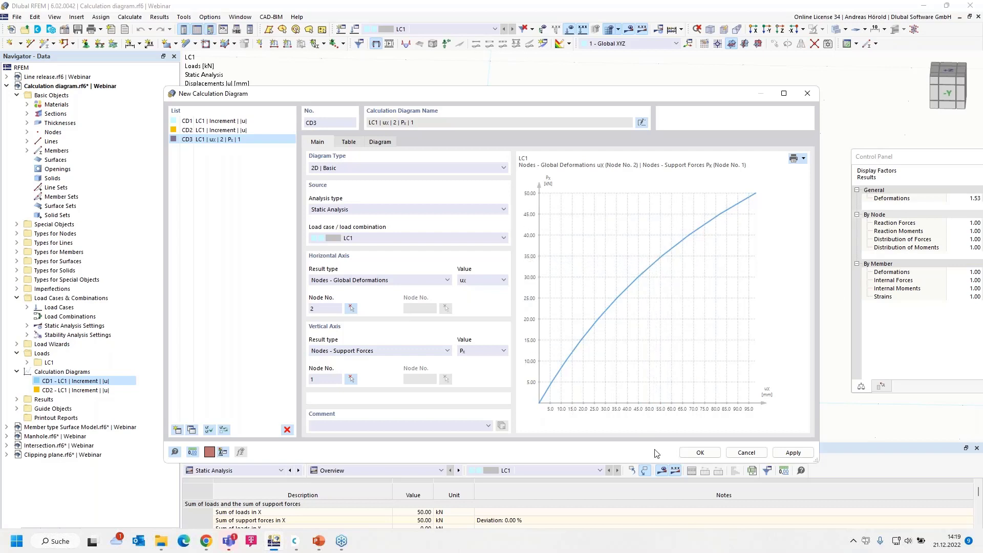
pyautogui.click(745, 452)
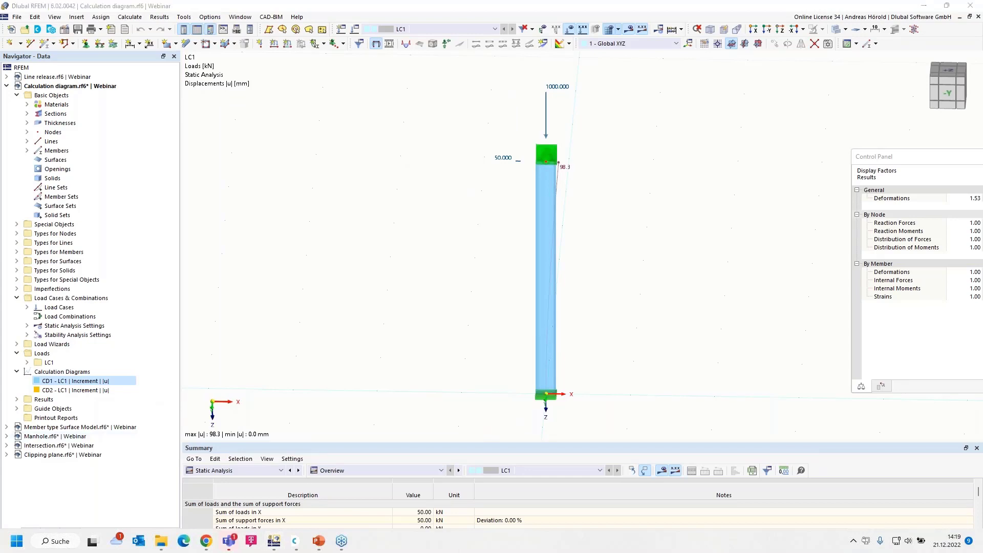
# Make the Line release.rf6 model active and review the node types offered for node 18 on the column, keeping On Member
pyautogui.hotkey('alt', 'Tab')
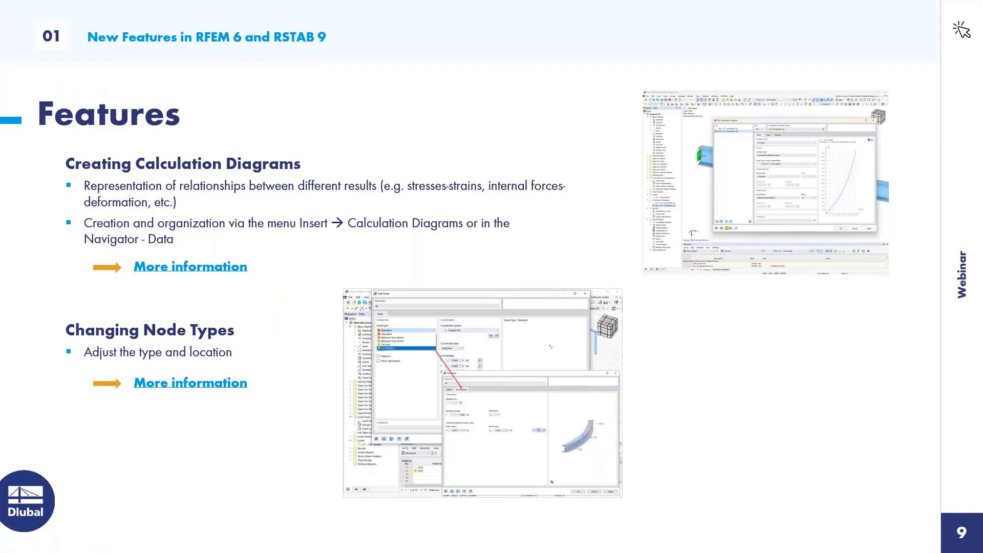
pyautogui.hotkey('alt', 'Tab')
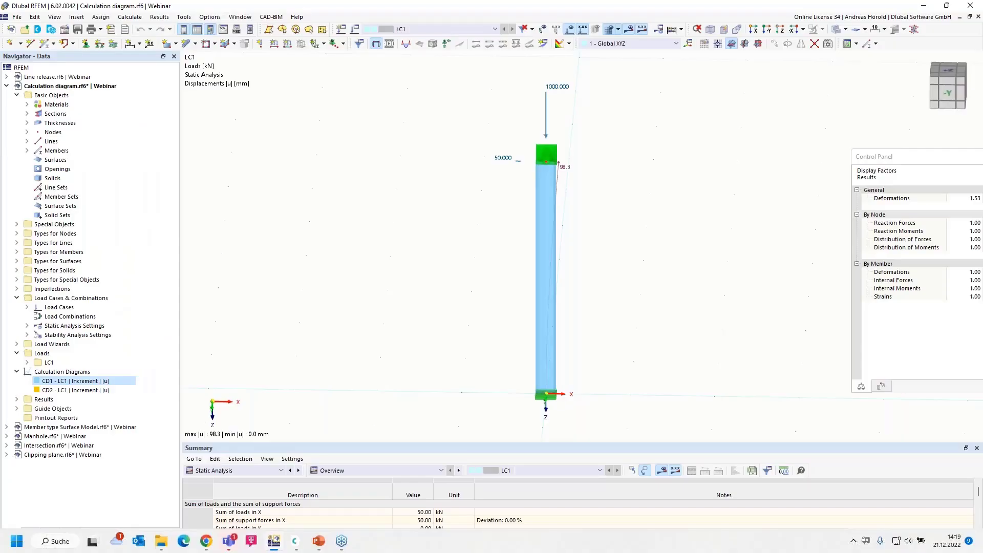
pyautogui.click(50, 77)
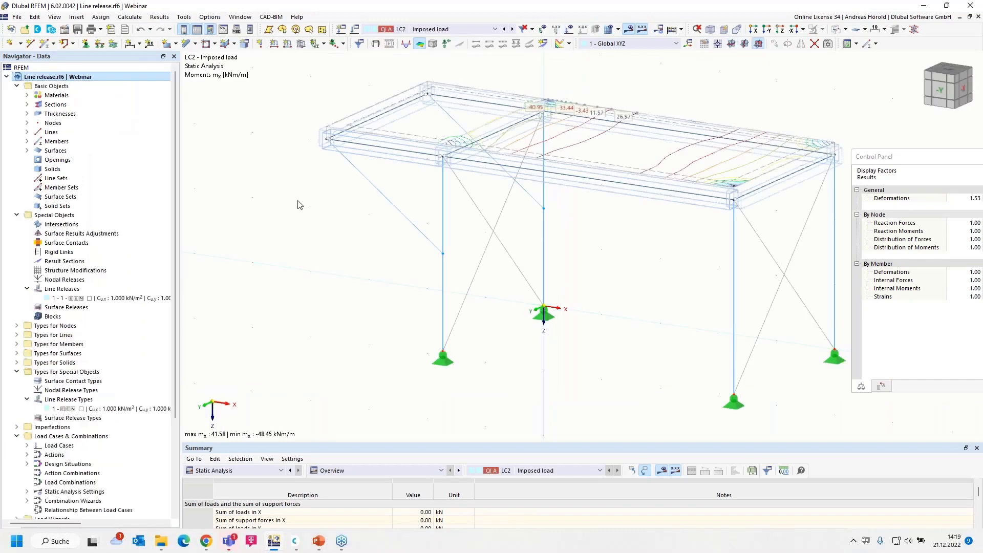
pyautogui.scroll(5, 458, 270)
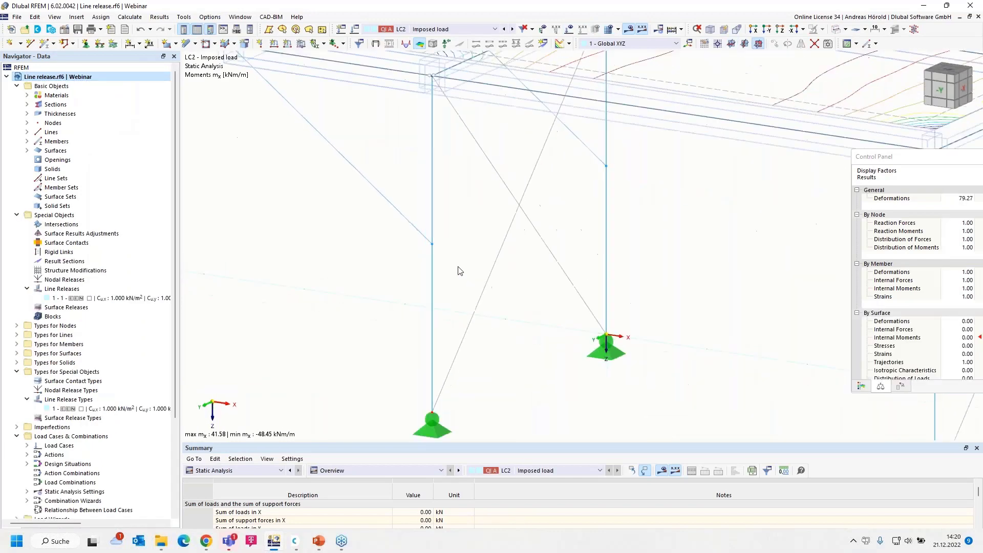
pyautogui.doubleClick(433, 248)
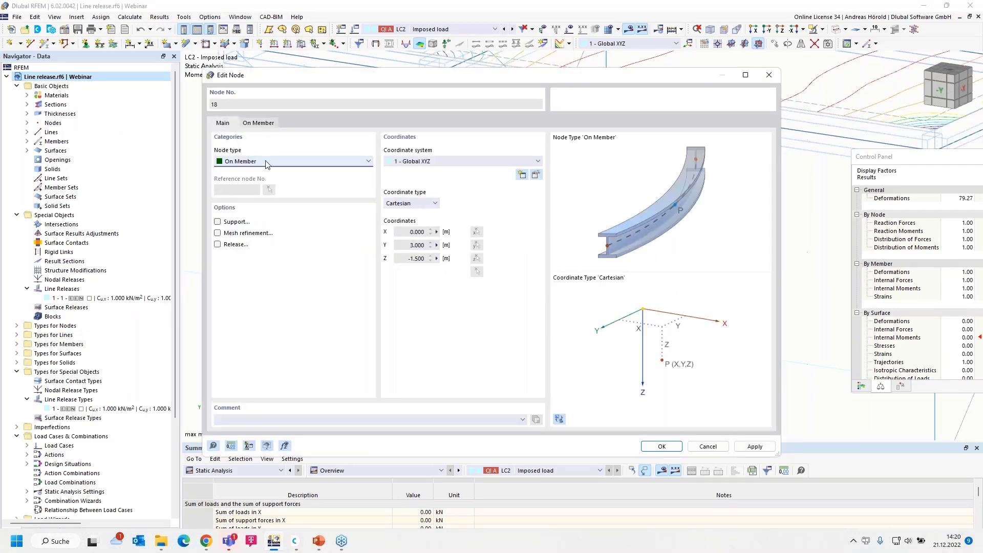
pyautogui.click(285, 163)
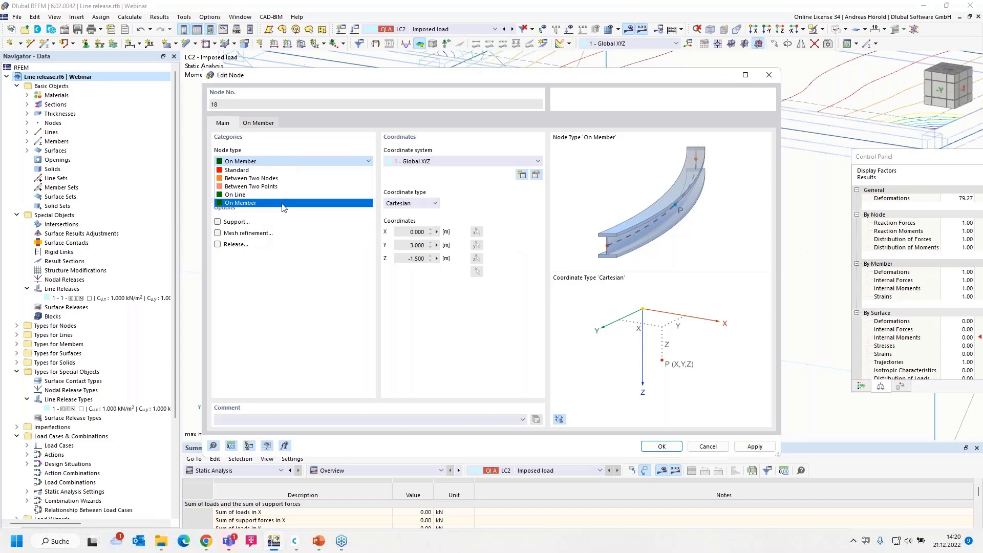
pyautogui.click(324, 281)
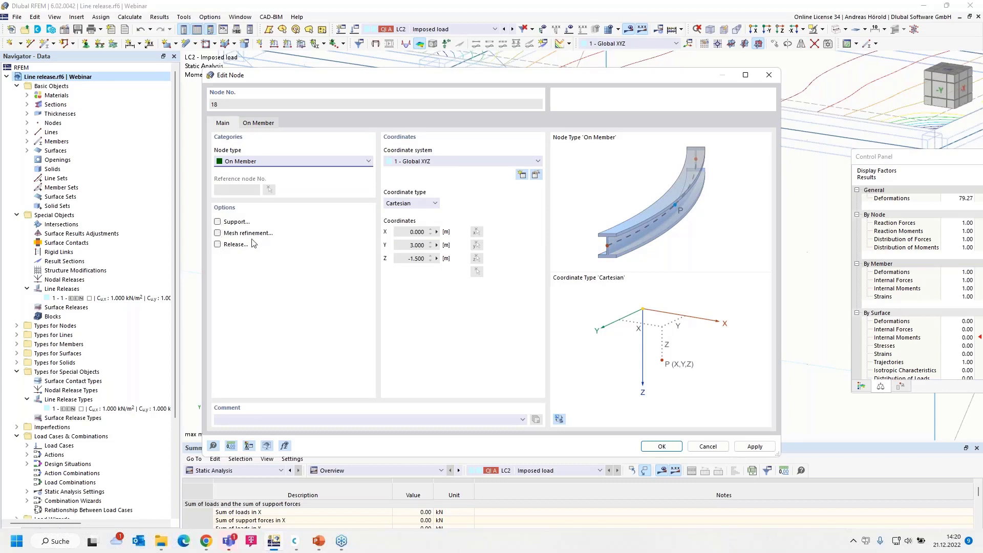
# Set node 18's distance from the member's start node to 20 %, accept deleting the results, and undo the change
pyautogui.click(259, 124)
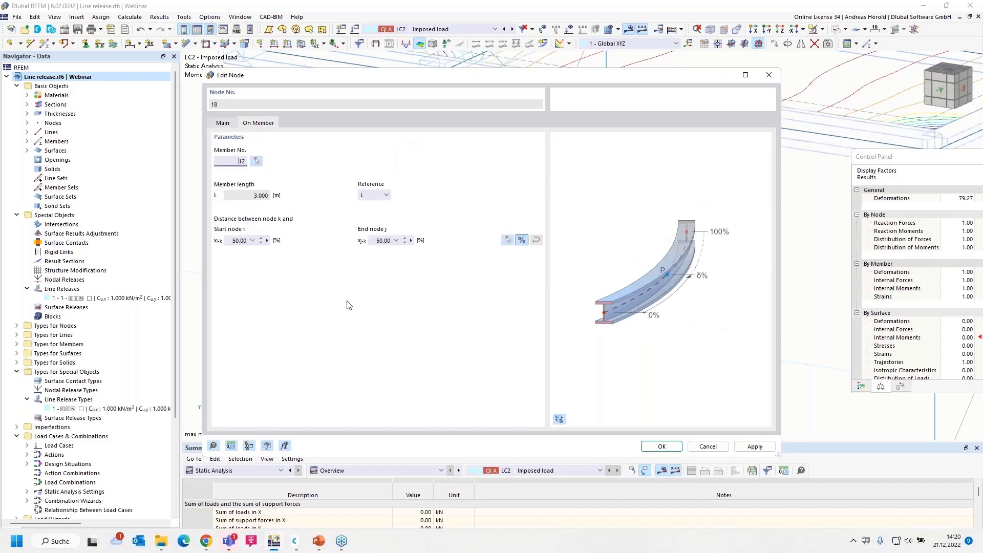
pyautogui.click(231, 240)
pyautogui.write('20')
pyautogui.click(661, 446)
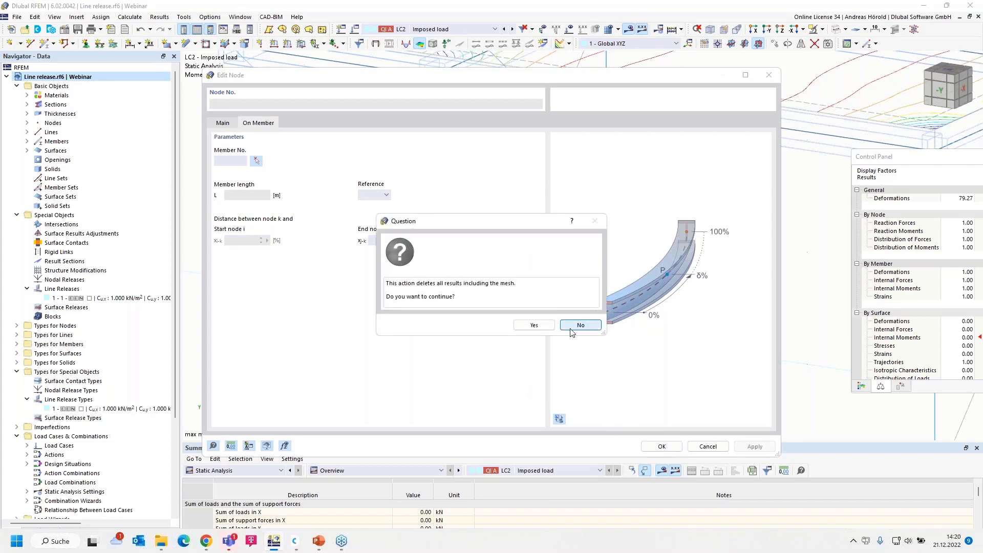
pyautogui.click(533, 326)
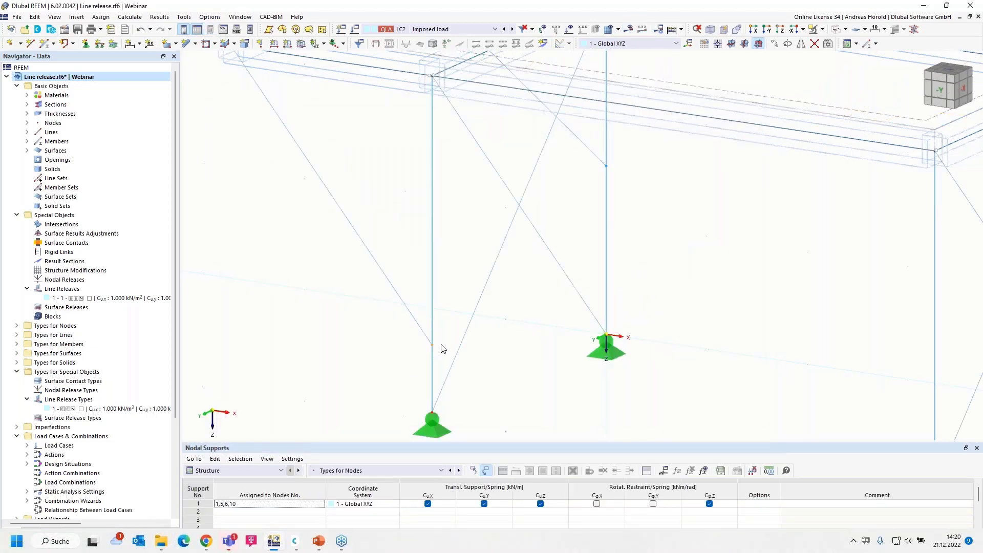
pyautogui.click(142, 34)
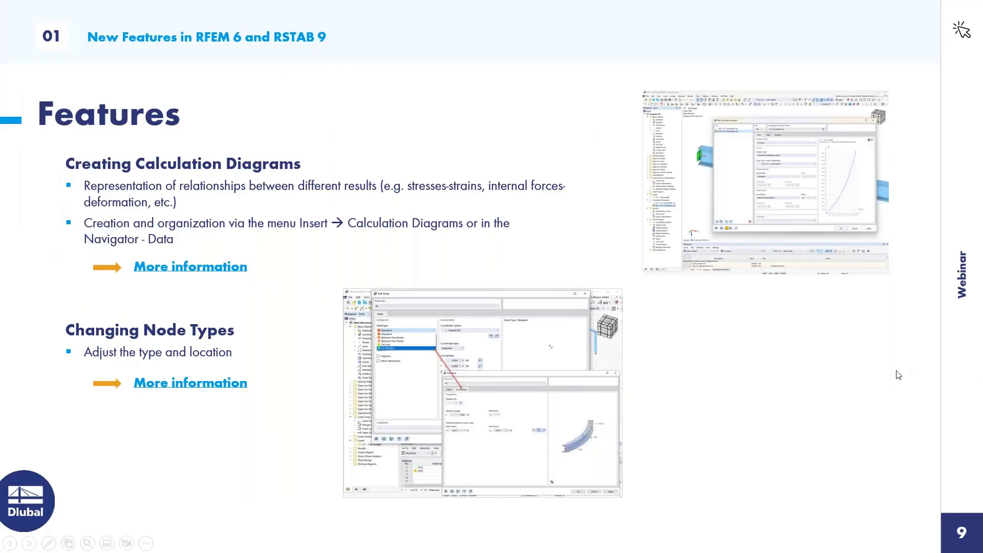
# Advance the presentation one slide, and back in RFEM make Member type Surface Model.rf6 active and view the beam from the front along Y
pyautogui.press('Right')
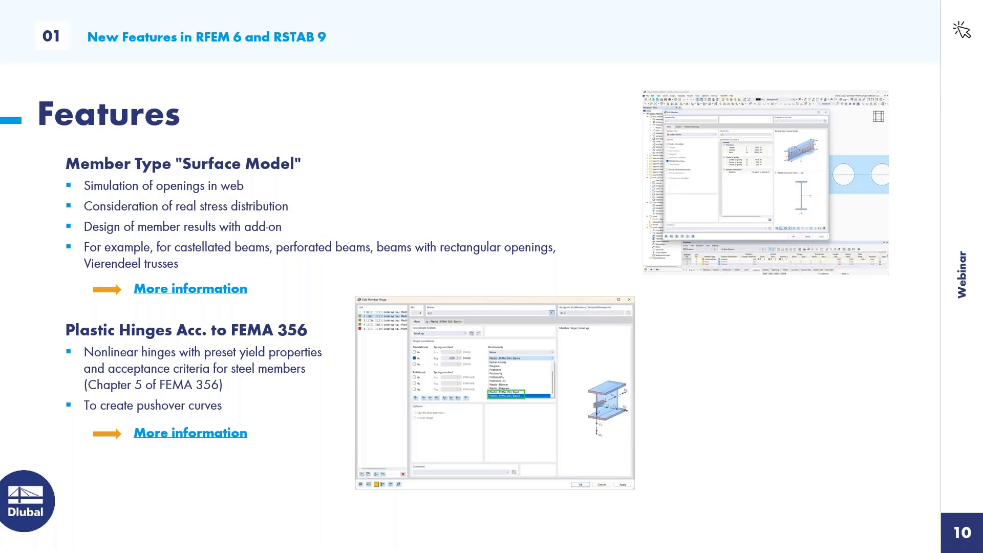
pyautogui.hotkey('alt', 'Tab')
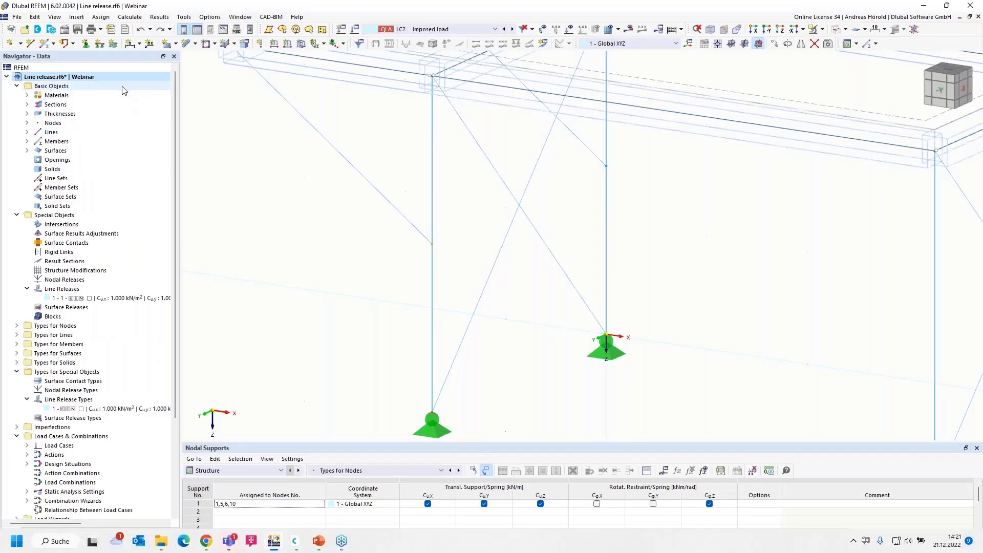
pyautogui.click(8, 76)
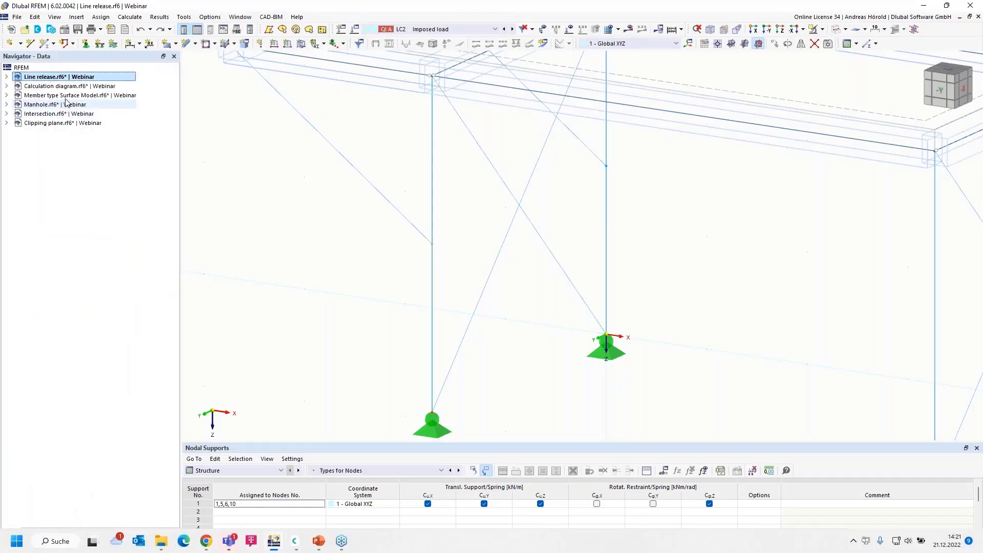
pyautogui.click(69, 96)
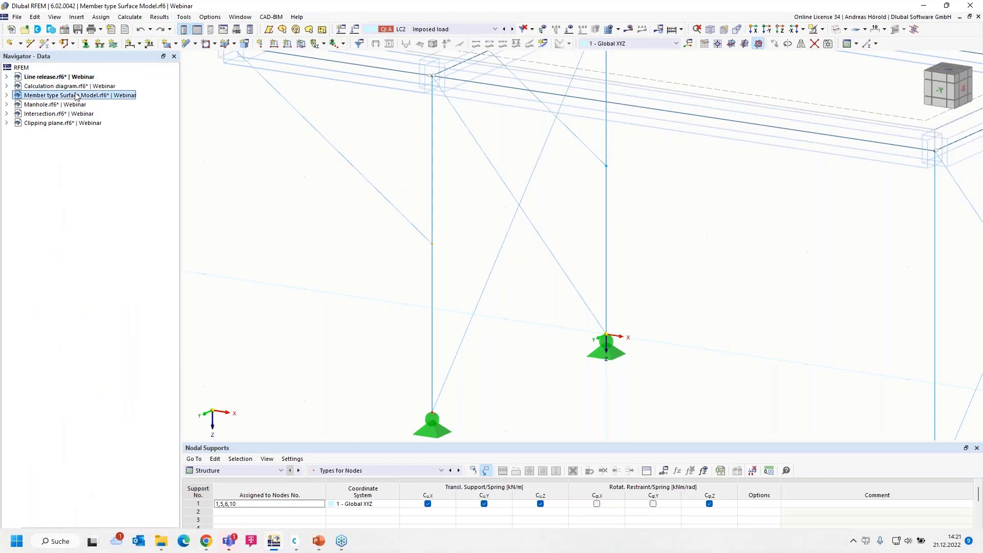
pyautogui.doubleClick(71, 96)
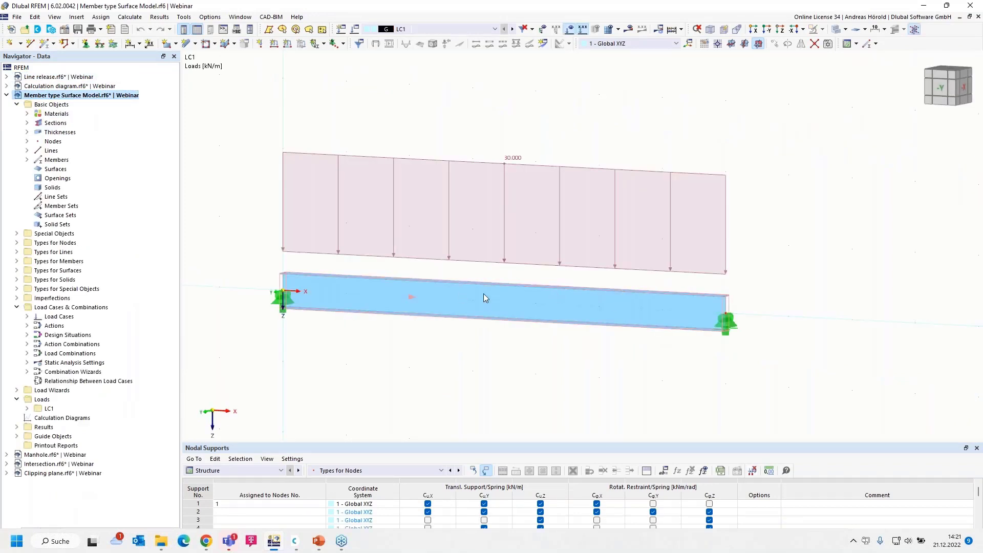
pyautogui.scroll(2, 483, 302)
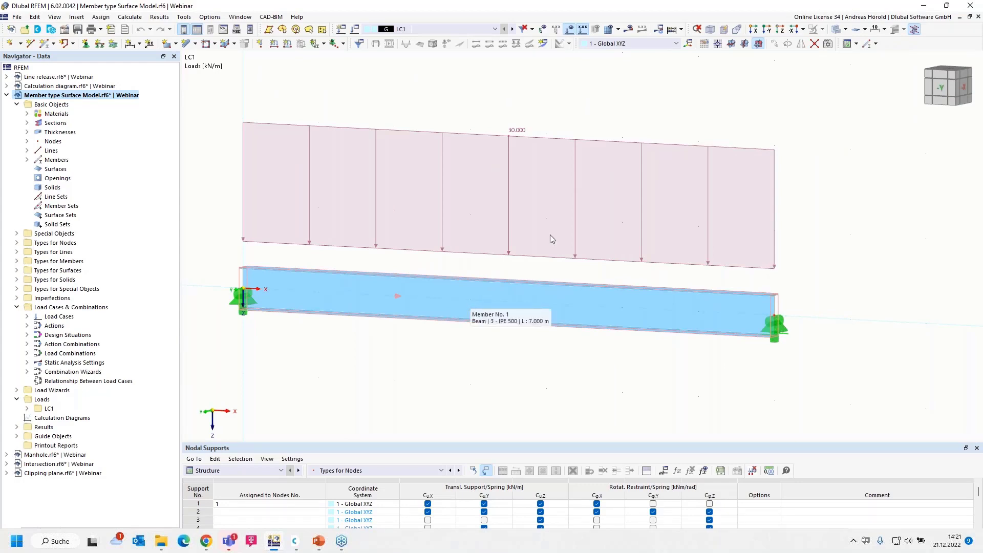
pyautogui.click(767, 30)
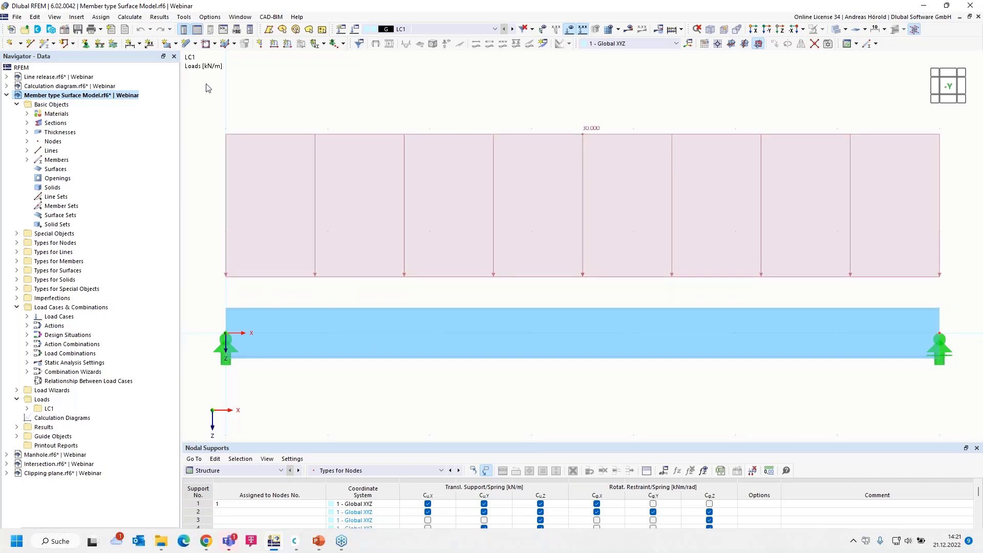
# Change member 1 to the Surface Model member type and enable its Member Openings option
pyautogui.doubleClick(347, 334)
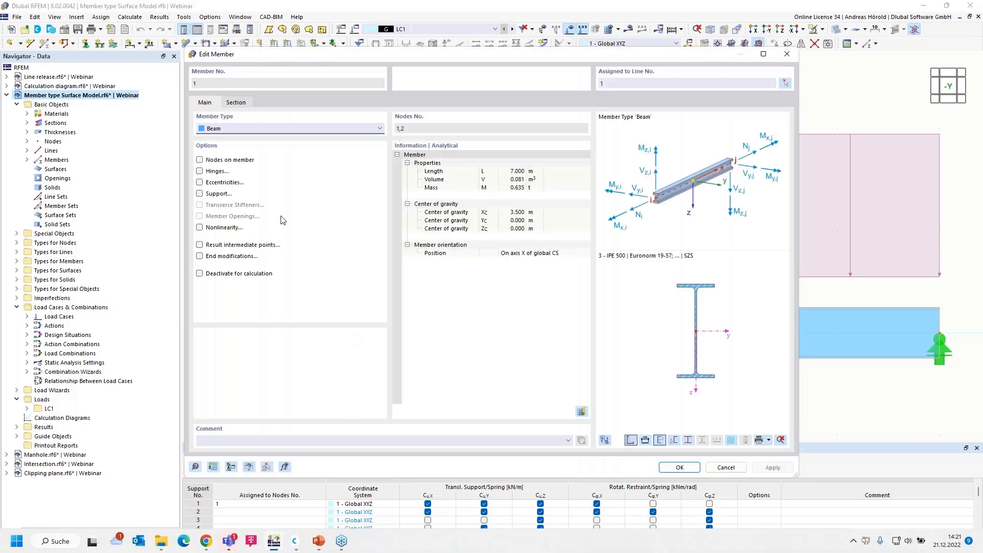
pyautogui.click(258, 128)
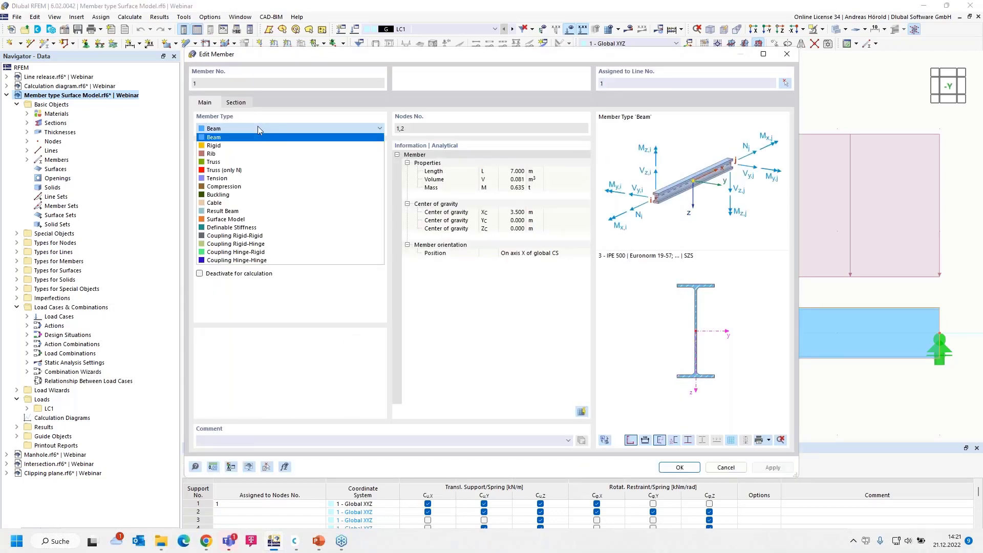
pyautogui.click(275, 220)
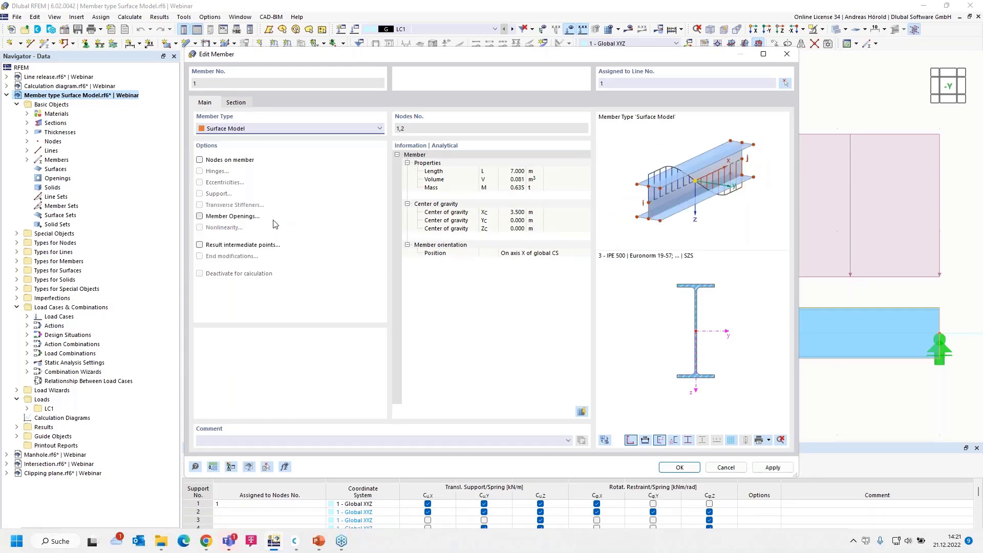
pyautogui.click(199, 216)
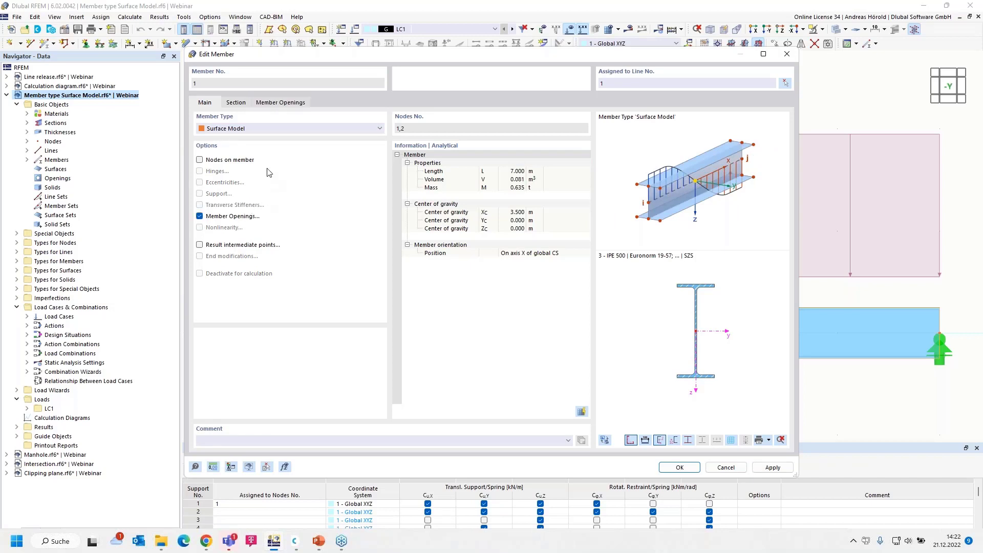
# Create a new member openings definition for member 1 and give its first entry the Rectangle Opening type
pyautogui.click(279, 104)
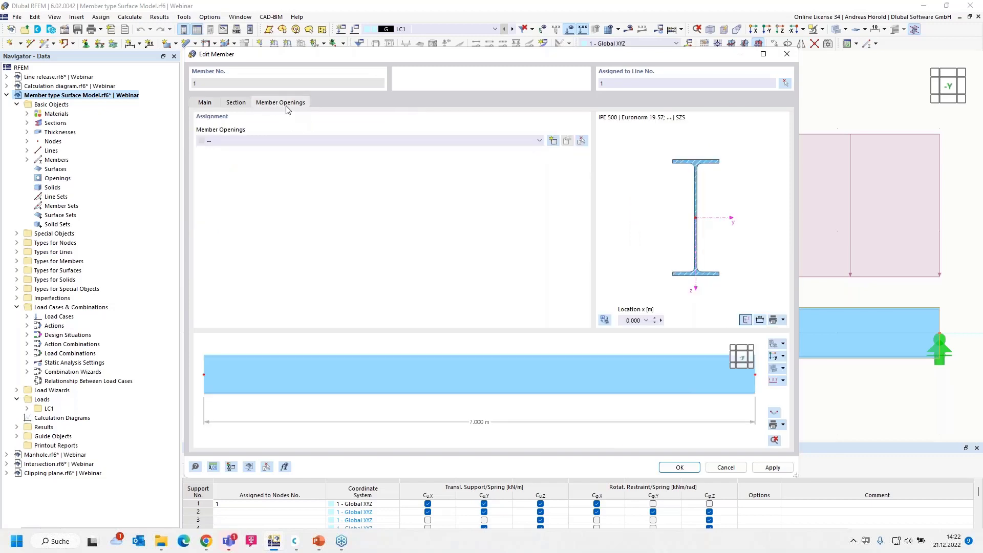
pyautogui.click(553, 141)
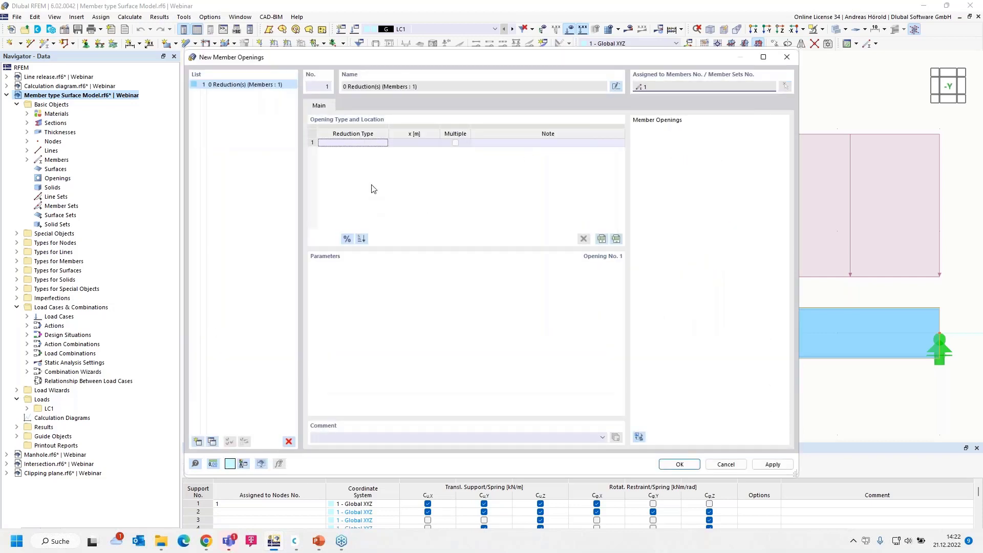
pyautogui.click(364, 145)
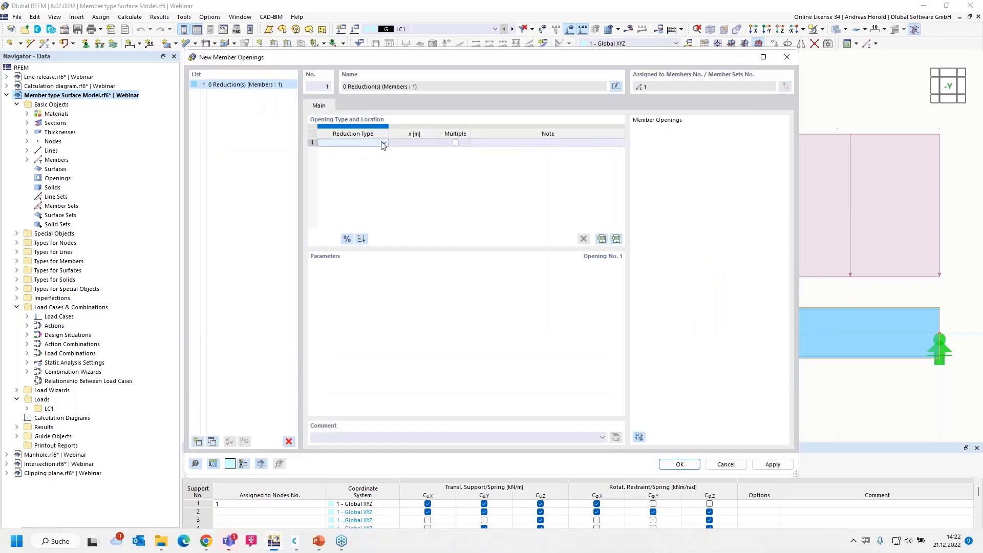
pyautogui.click(383, 144)
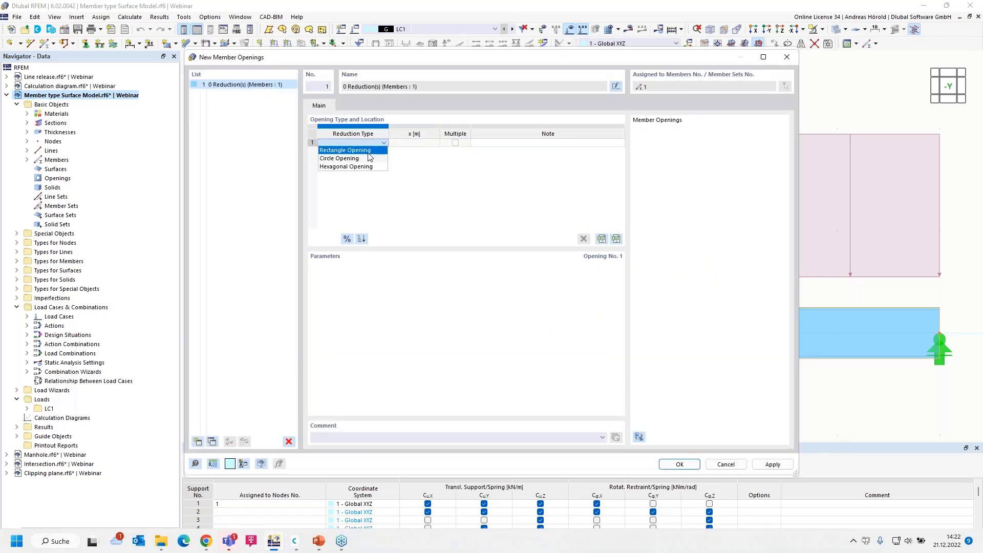
pyautogui.click(380, 149)
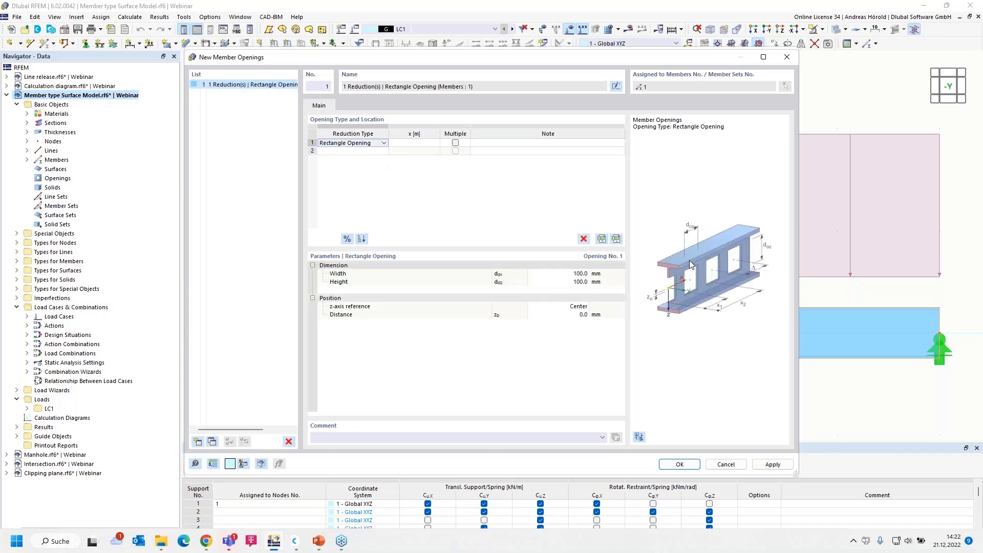
# Switch the first opening's type to Circle Opening and then Hexagonal Opening to compare their parameters
pyautogui.click(384, 143)
pyautogui.click(366, 163)
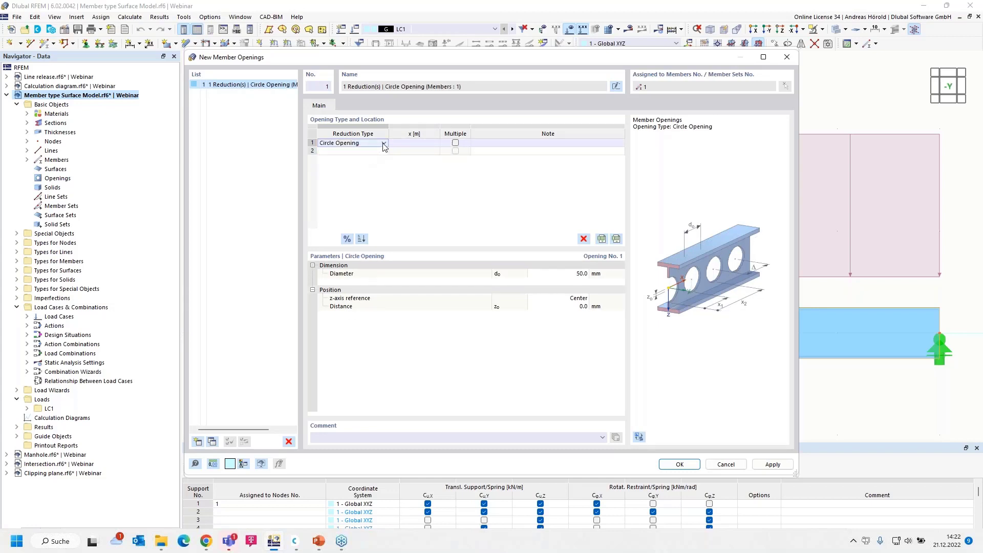
pyautogui.click(383, 144)
pyautogui.click(364, 167)
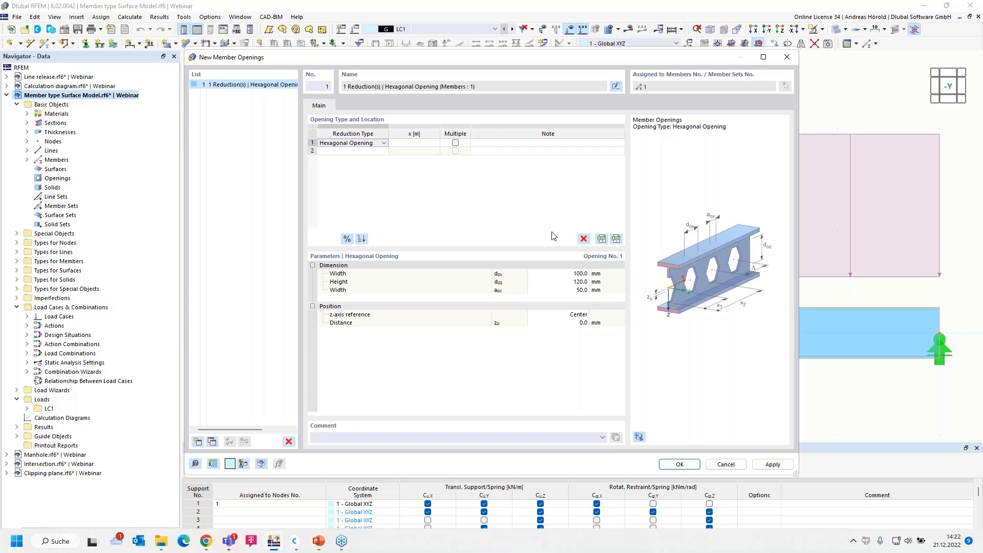
# Make the first entry a Circle Opening at x = 0.5 m, defined as multiple with 13 openings
pyautogui.click(383, 143)
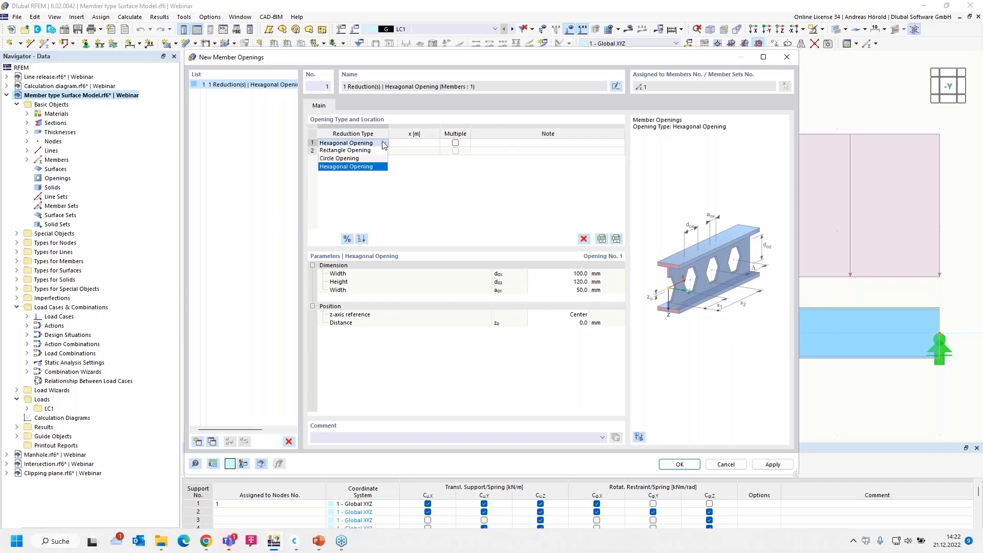
pyautogui.click(352, 159)
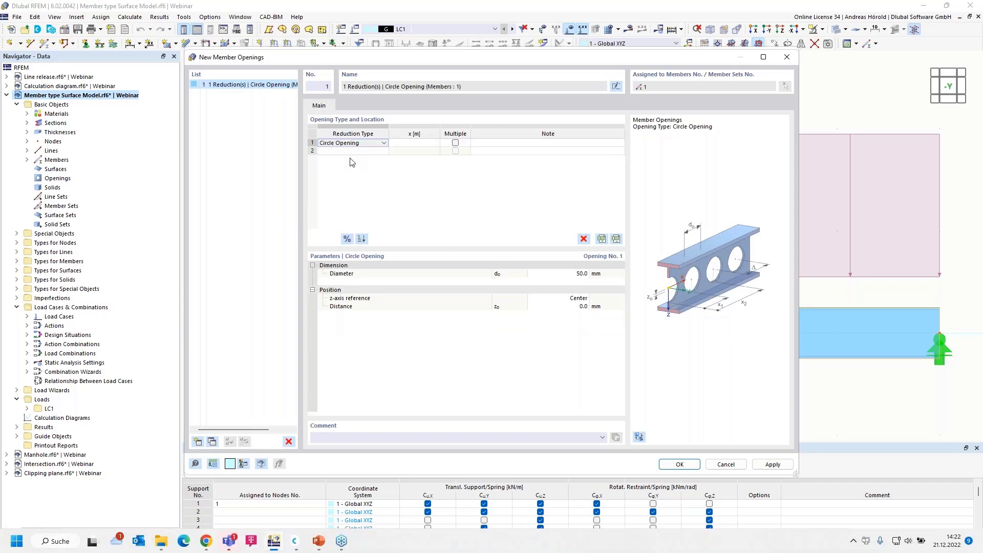
pyautogui.click(423, 143)
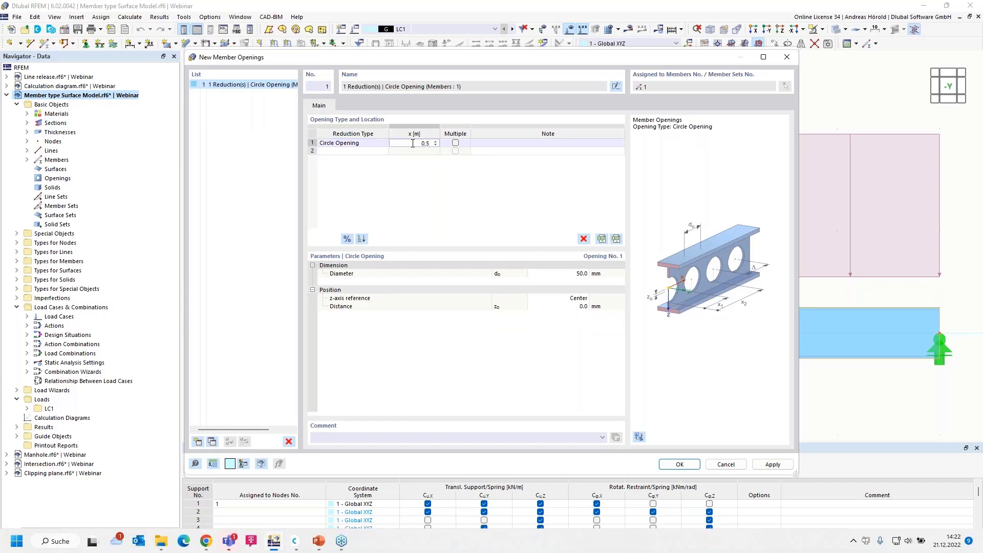
pyautogui.click(455, 143)
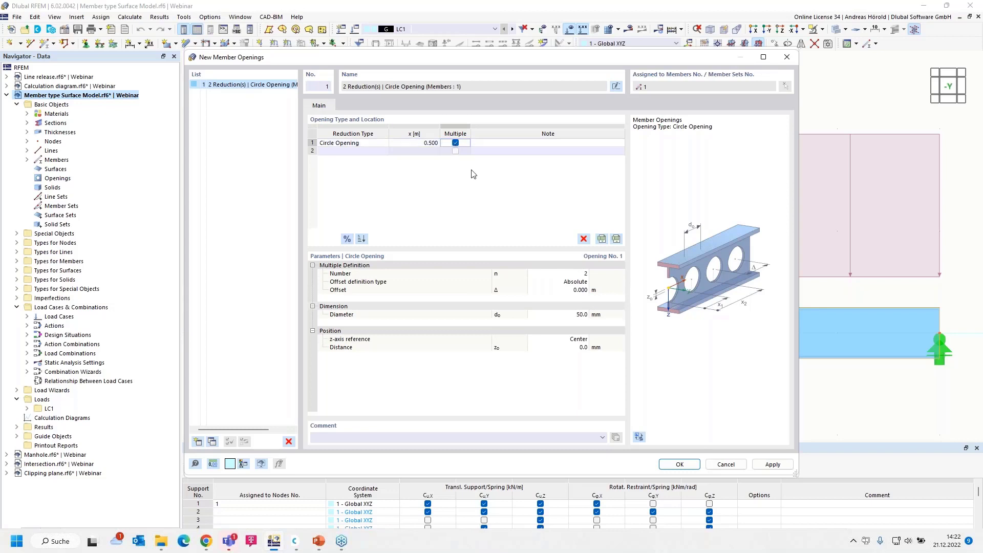
pyautogui.click(563, 273)
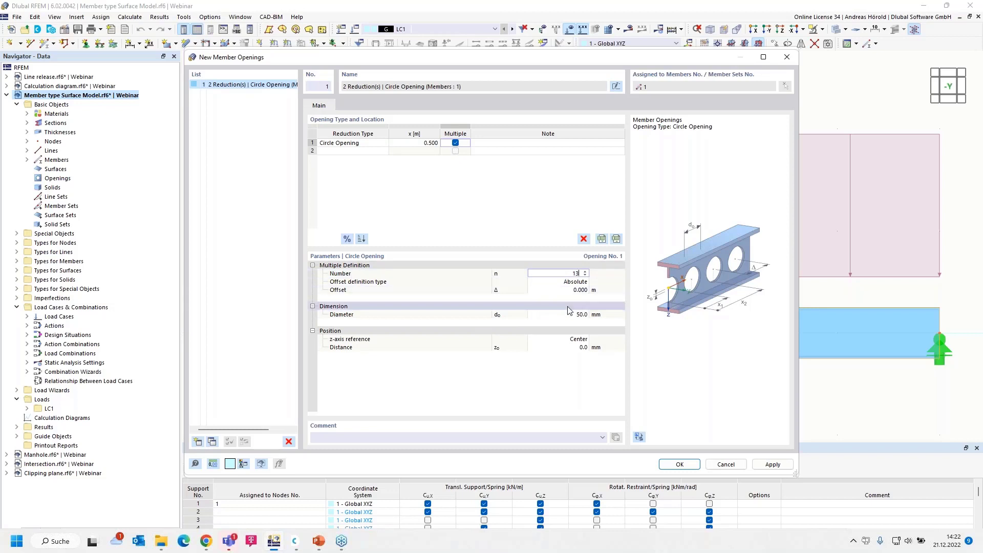
# Try the Relative offset definition type for the circle openings and return it to Absolute
pyautogui.click(577, 285)
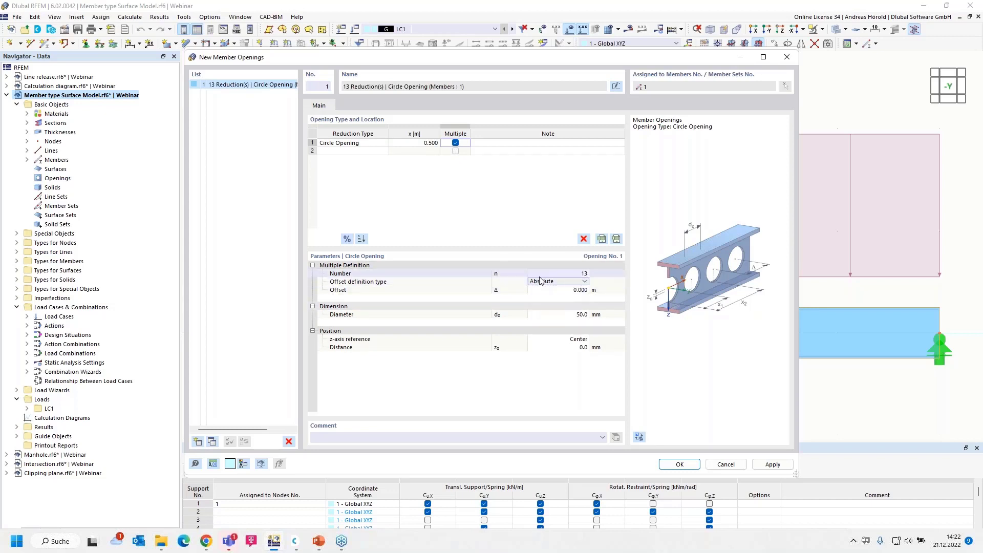
pyautogui.click(580, 285)
pyautogui.click(563, 297)
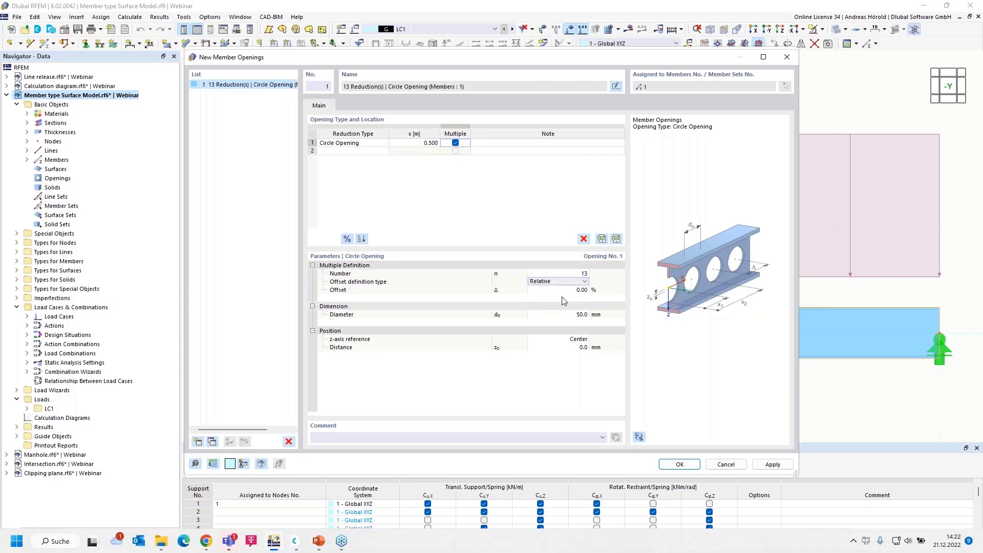
pyautogui.click(584, 284)
pyautogui.click(584, 281)
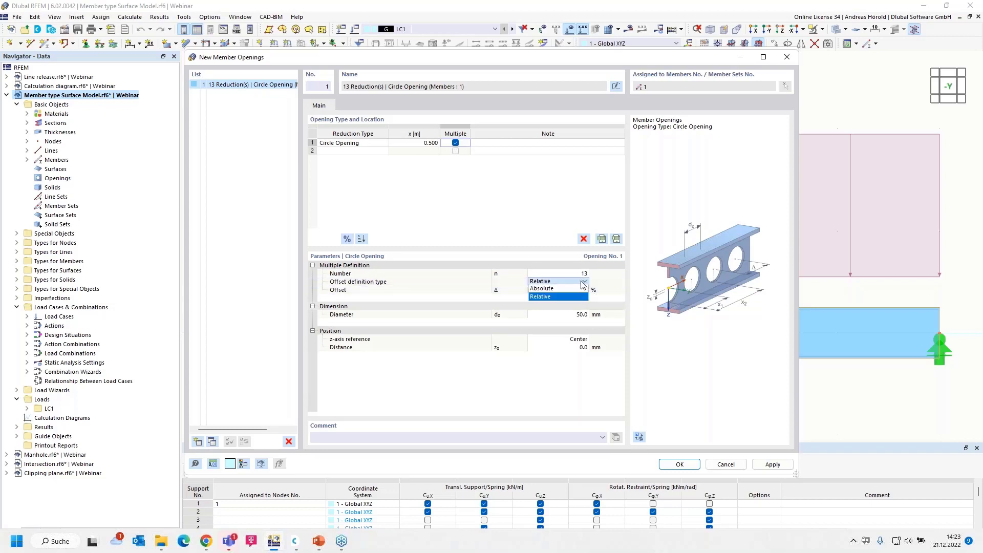
pyautogui.click(552, 290)
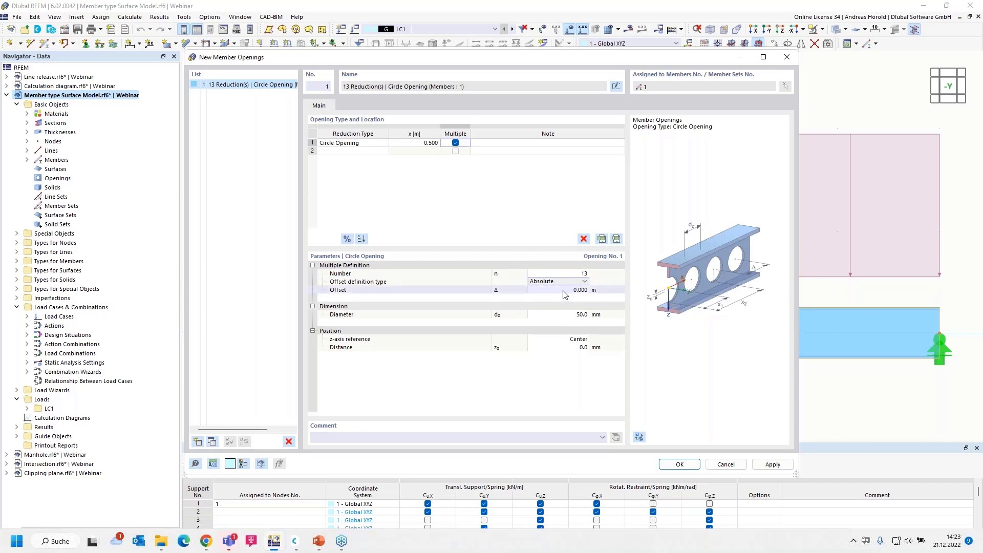
# Set the circle openings' offset to 0.5 m and diameter to 300 mm, and accept the openings and the member changes
pyautogui.click(559, 290)
pyautogui.press('BackSpace')
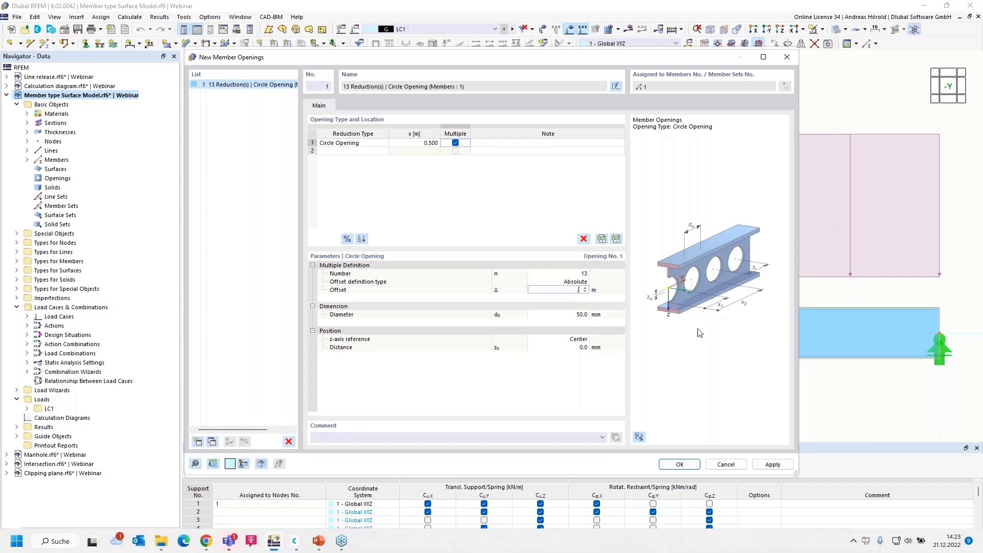
pyautogui.click(581, 315)
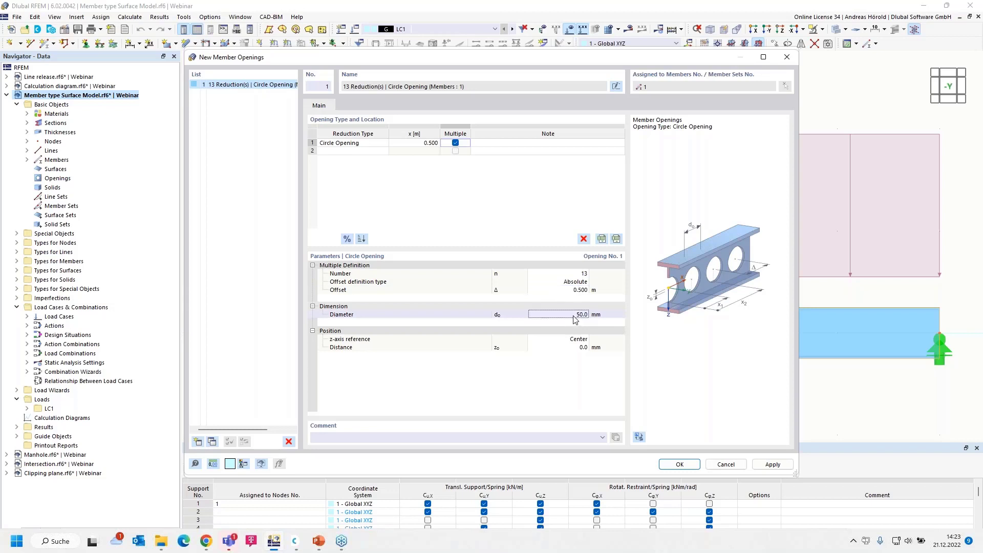
pyautogui.write('3')
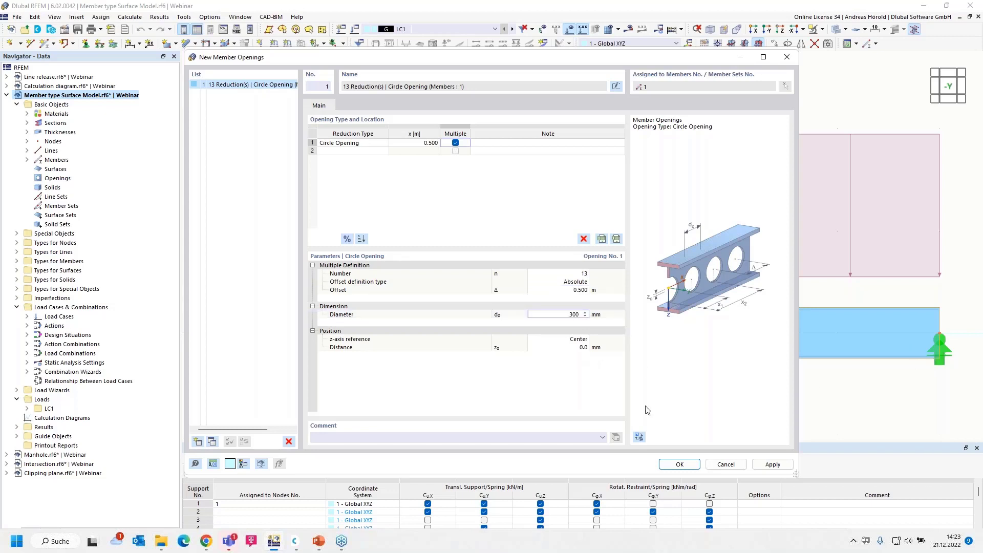
pyautogui.click(677, 465)
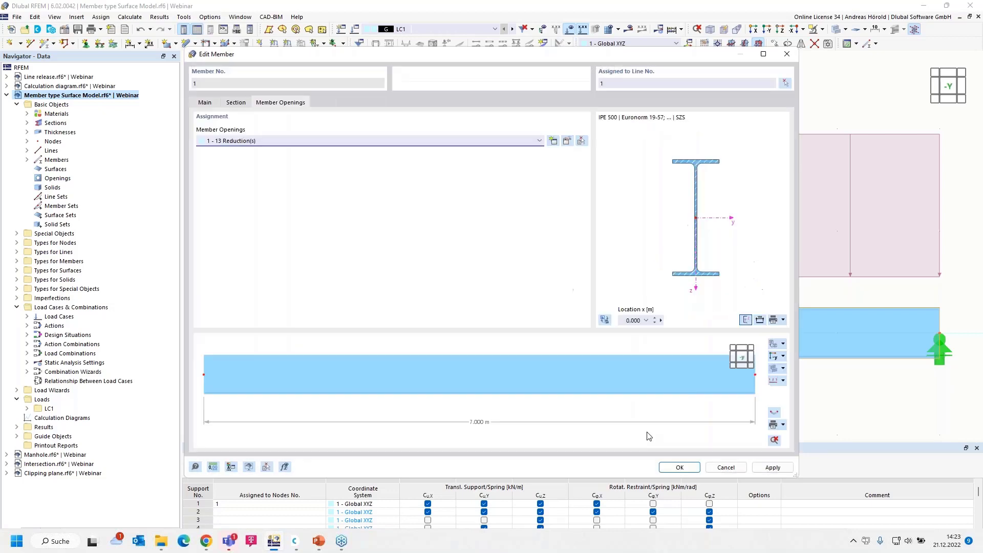
pyautogui.click(679, 468)
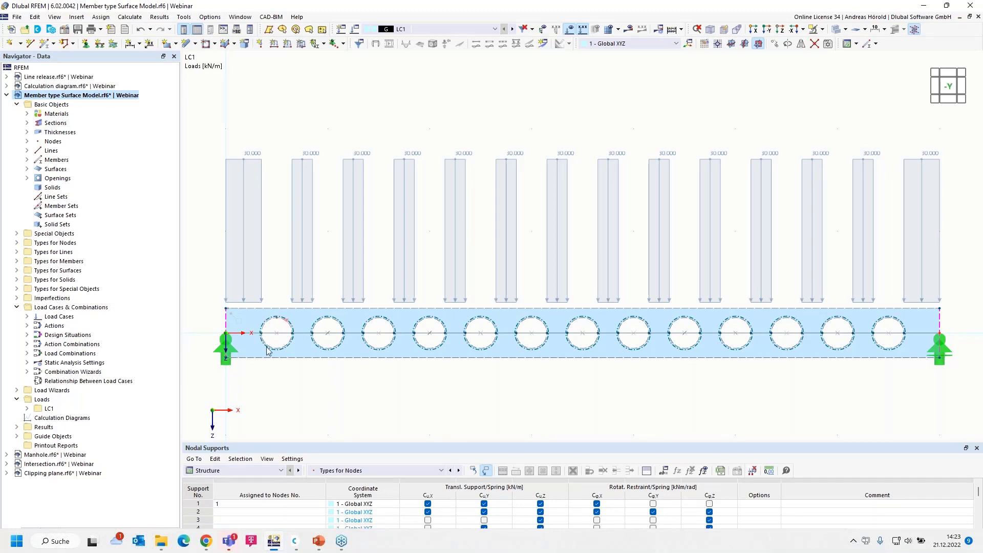
# Turn the surface model display off and on to compare the member with its generated surfaces, examining the beam at an angle
pyautogui.keyDown('ctrl'); pyautogui.moveTo(292, 397); pyautogui.dragTo(379, 400, button='middle'); pyautogui.keyUp('ctrl')
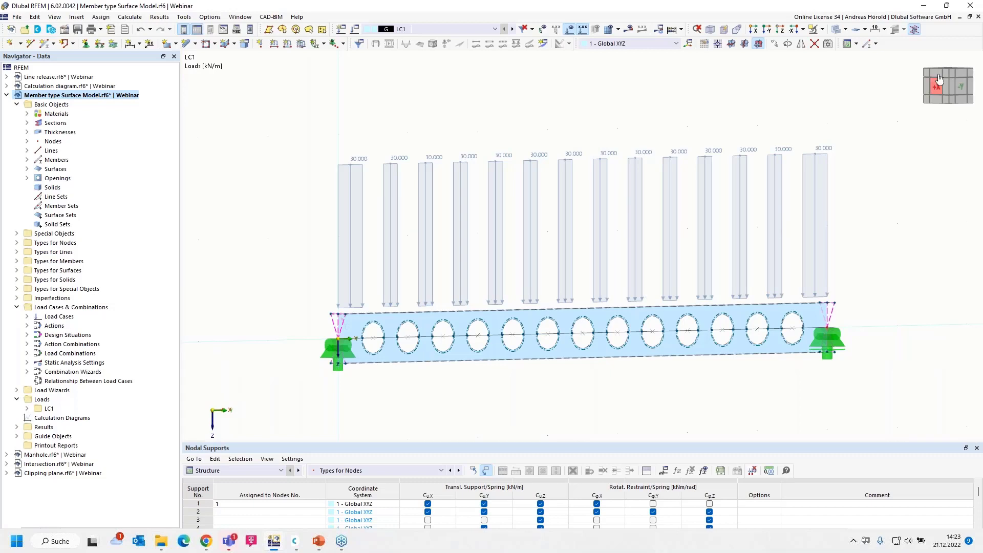
pyautogui.click(914, 29)
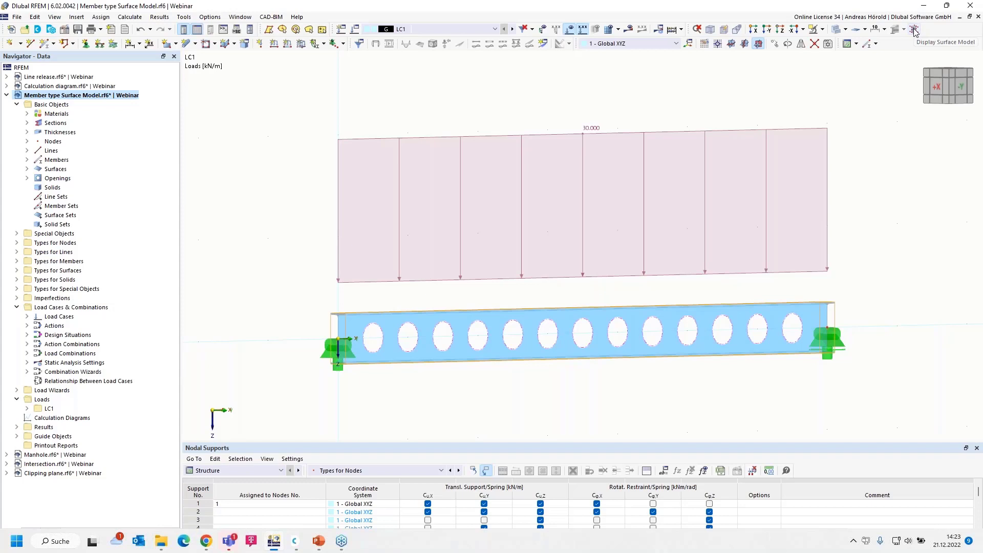
pyautogui.click(914, 30)
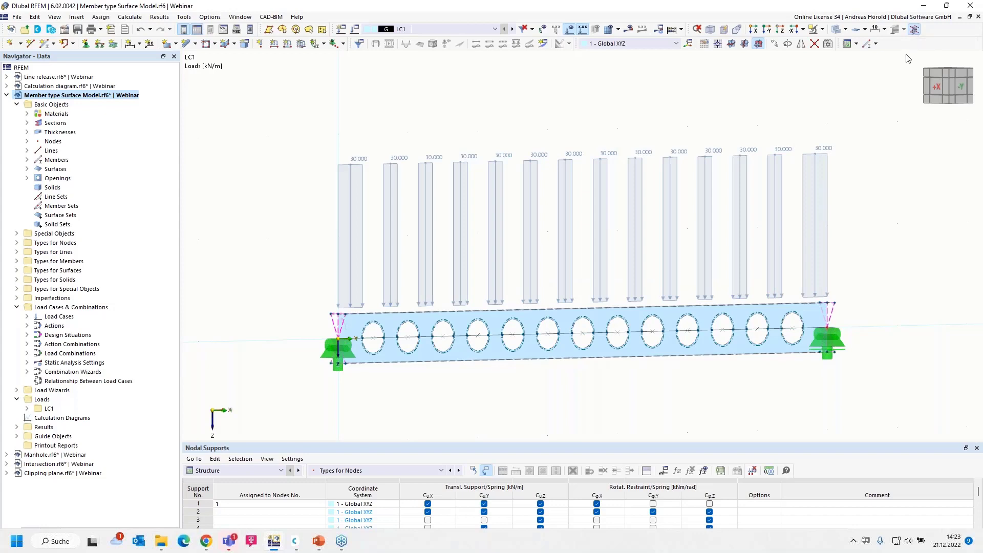
pyautogui.click(914, 31)
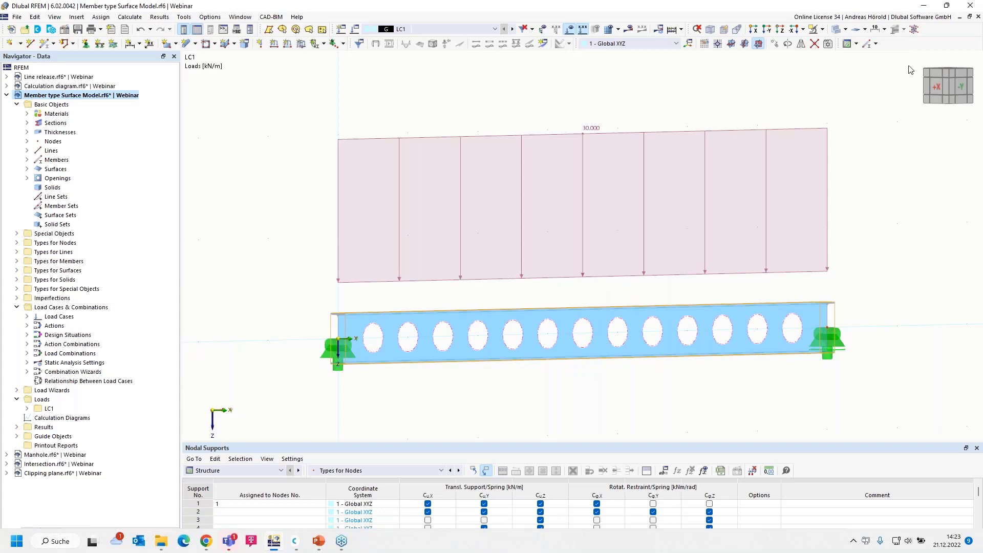
pyautogui.click(915, 30)
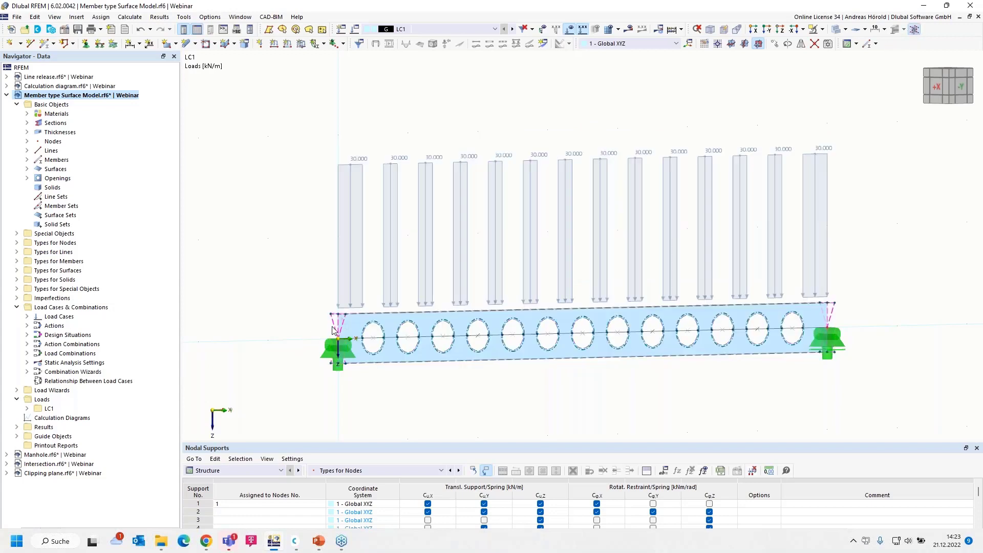
pyautogui.moveTo(335, 328)
pyautogui.scroll(-3, 321, 381)
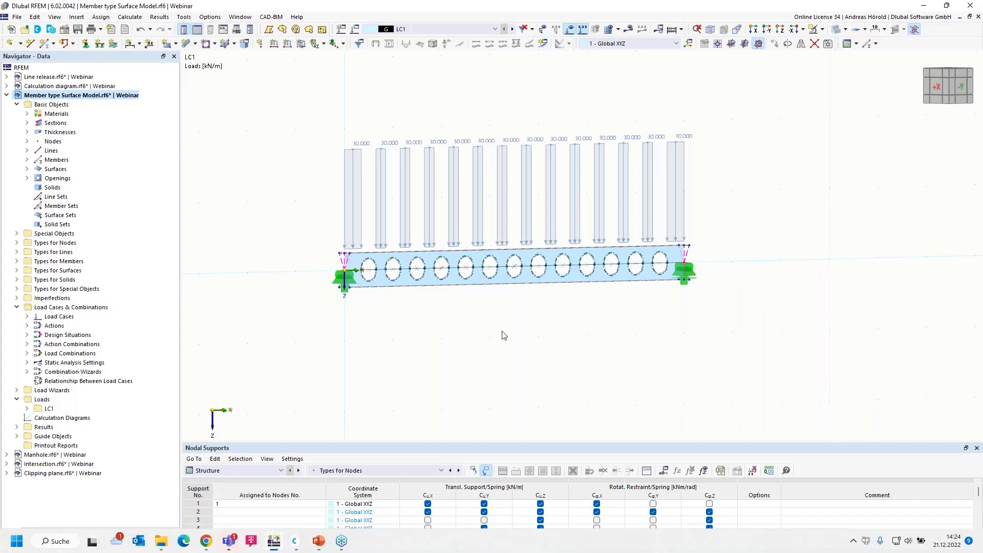
pyautogui.keyDown('ctrl'); pyautogui.moveTo(502, 332); pyautogui.dragTo(287, 191, button='middle'); pyautogui.keyUp('ctrl')
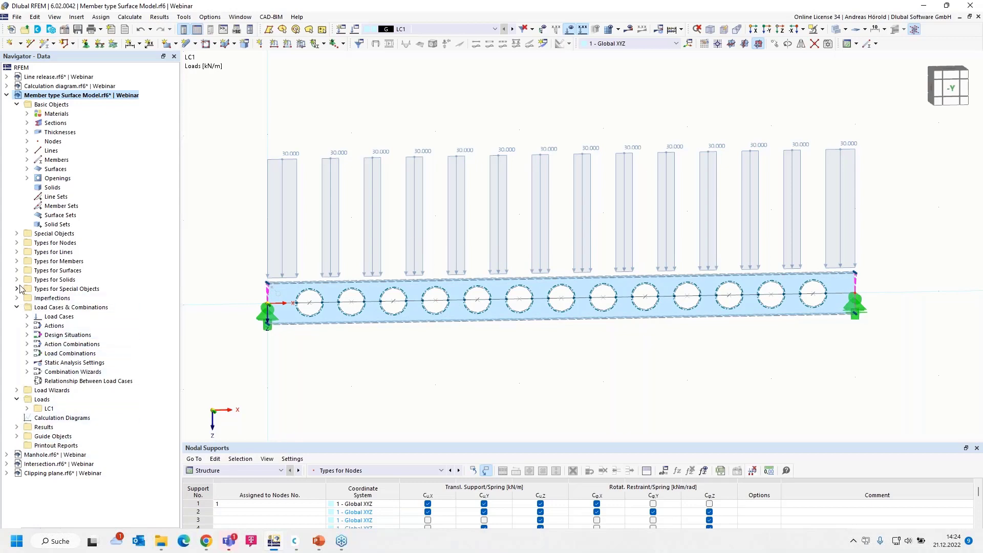
# List the line loads and member loads of LC1 and highlight each one to compare them in the model
pyautogui.click(27, 408)
pyautogui.scroll(-4, 56, 348)
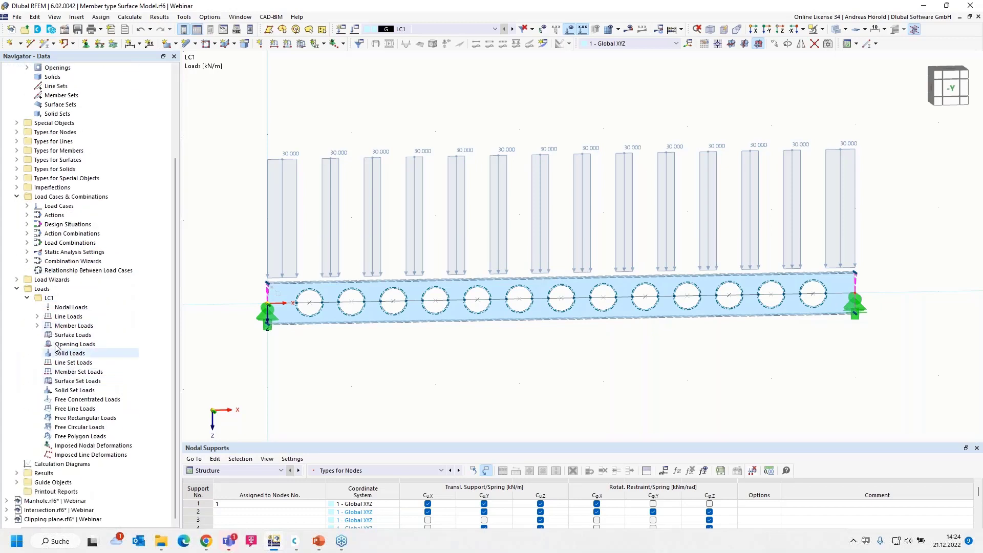
pyautogui.click(37, 317)
pyautogui.click(98, 326)
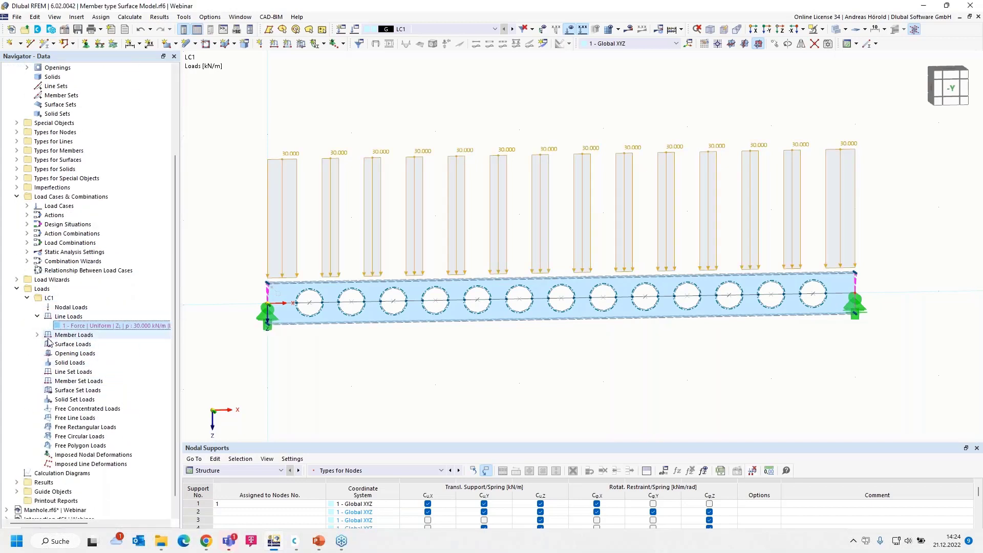
pyautogui.click(37, 334)
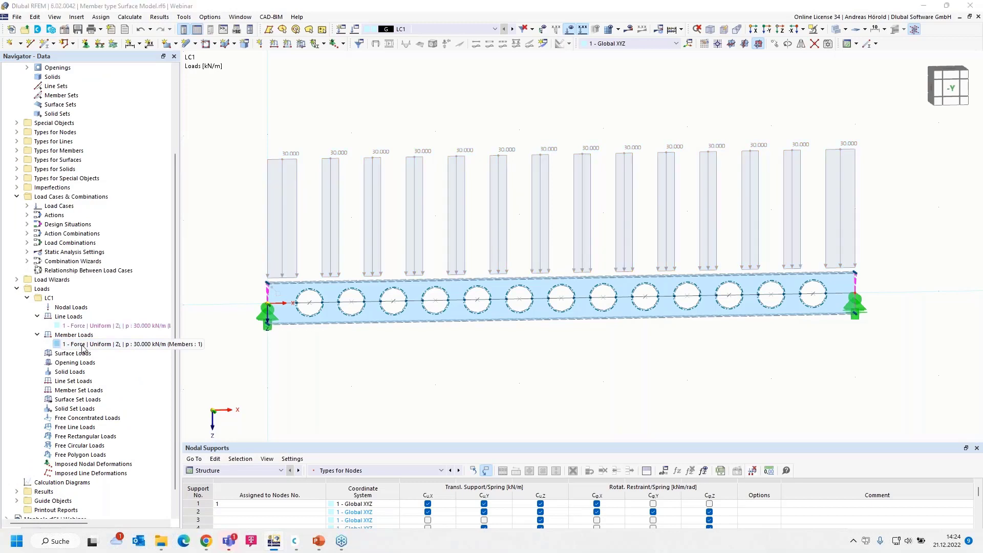
pyautogui.click(85, 345)
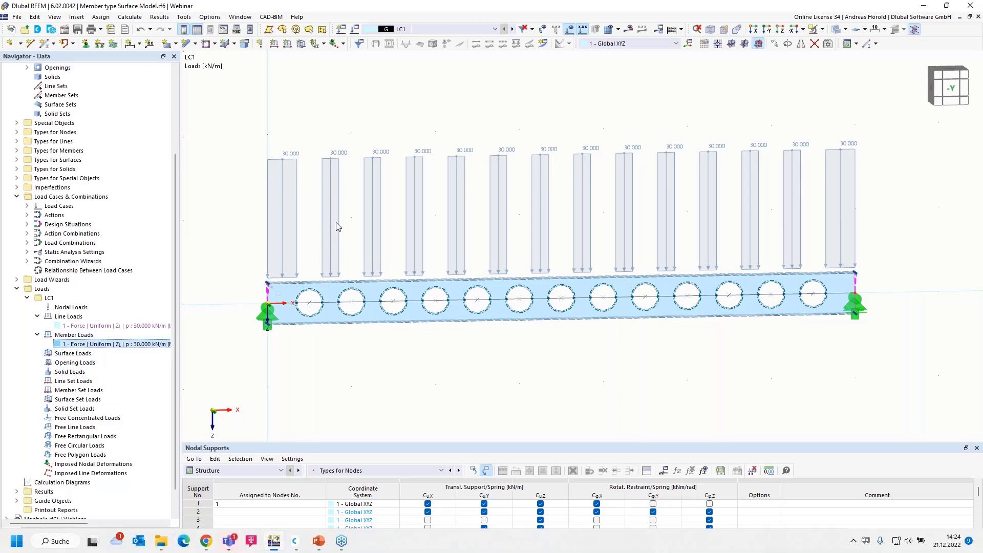
# Give the 30 kN/m member load an eccentricity referenced to the top centre of the section and accept the change
pyautogui.doubleClick(114, 344)
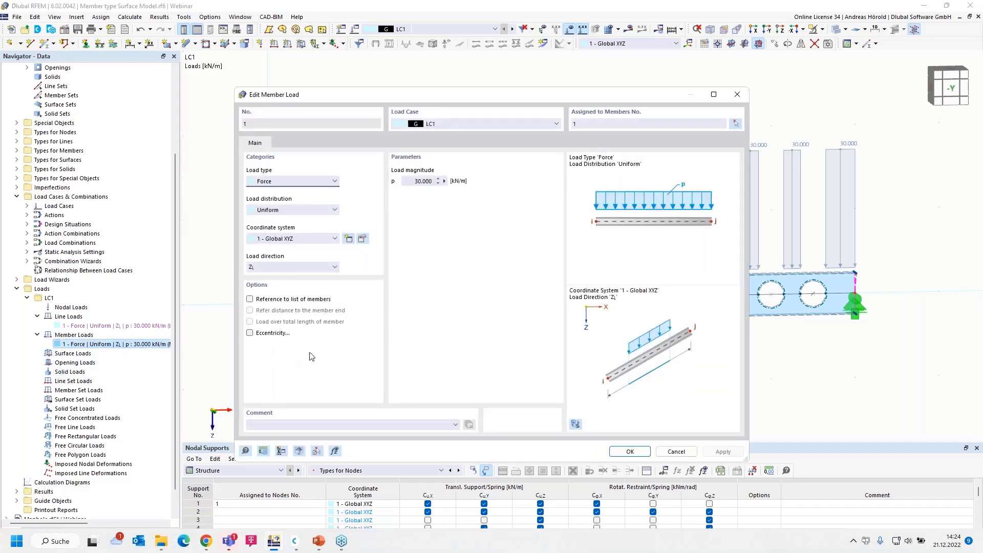
pyautogui.click(250, 333)
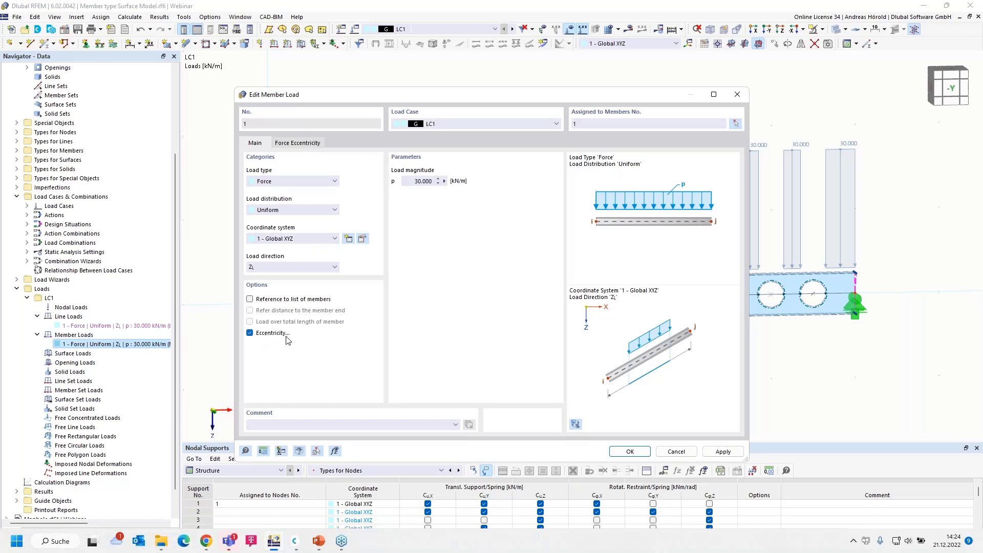
pyautogui.click(291, 143)
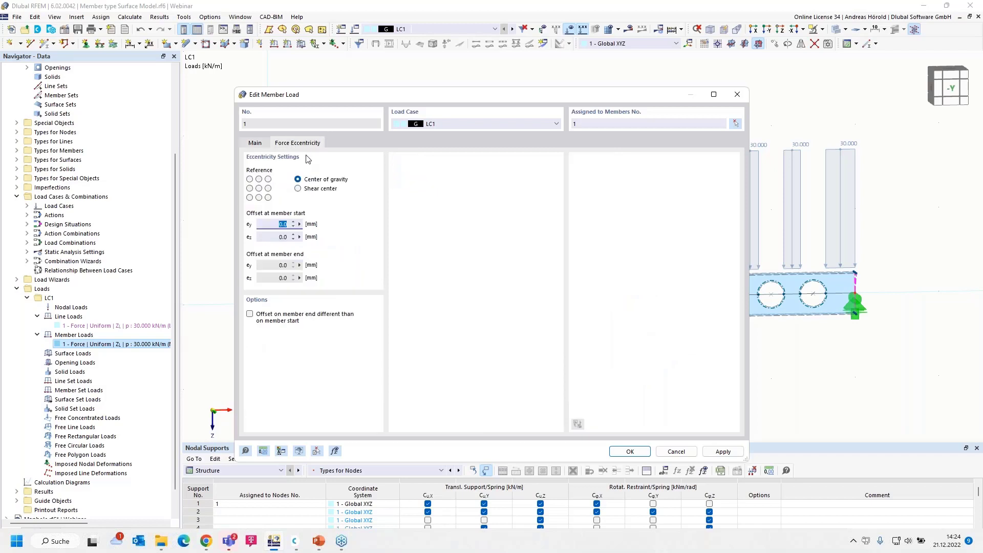
pyautogui.click(258, 179)
pyautogui.click(626, 451)
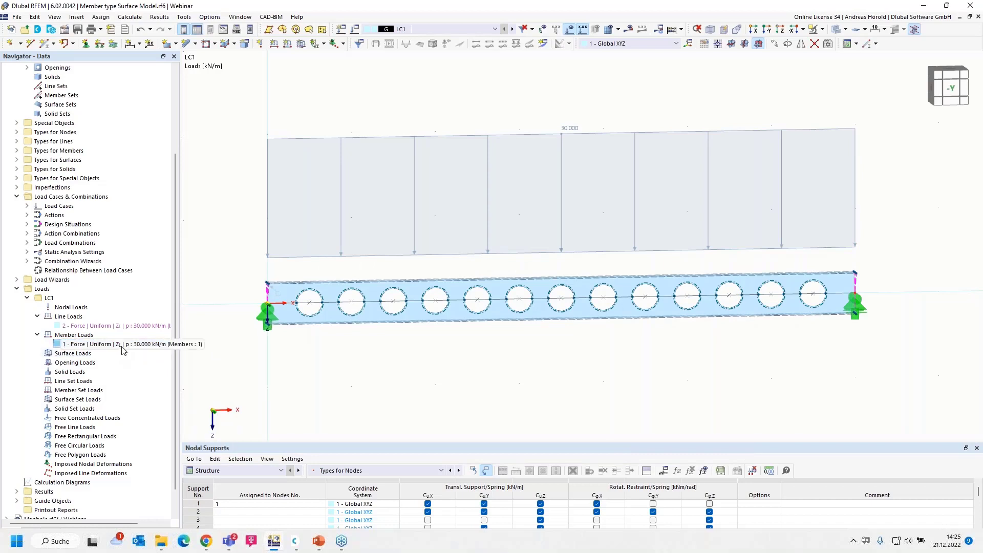
# Highlight the generated line load and examine up close the line along the beam's top flange it acts on
pyautogui.click(118, 328)
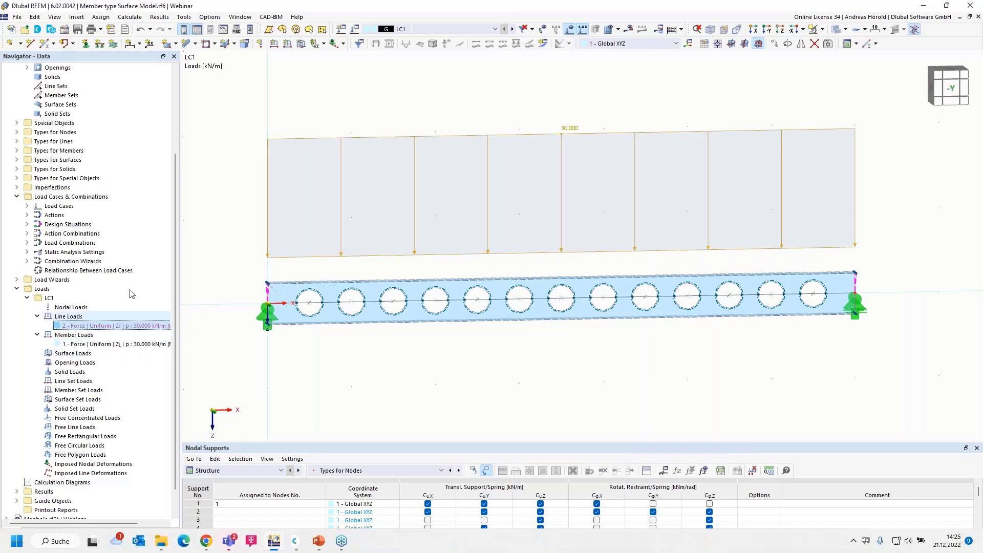
pyautogui.click(441, 256)
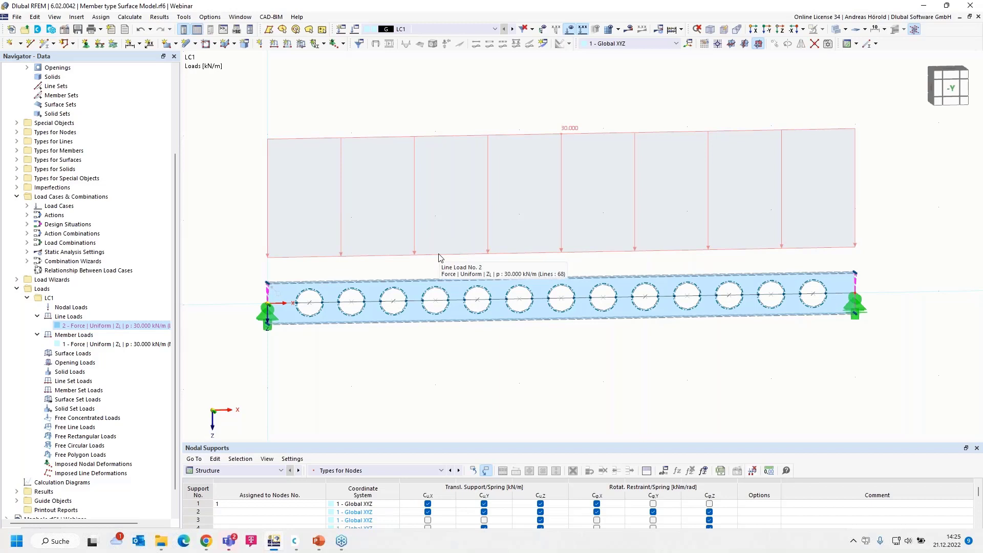
pyautogui.scroll(5, 413, 285)
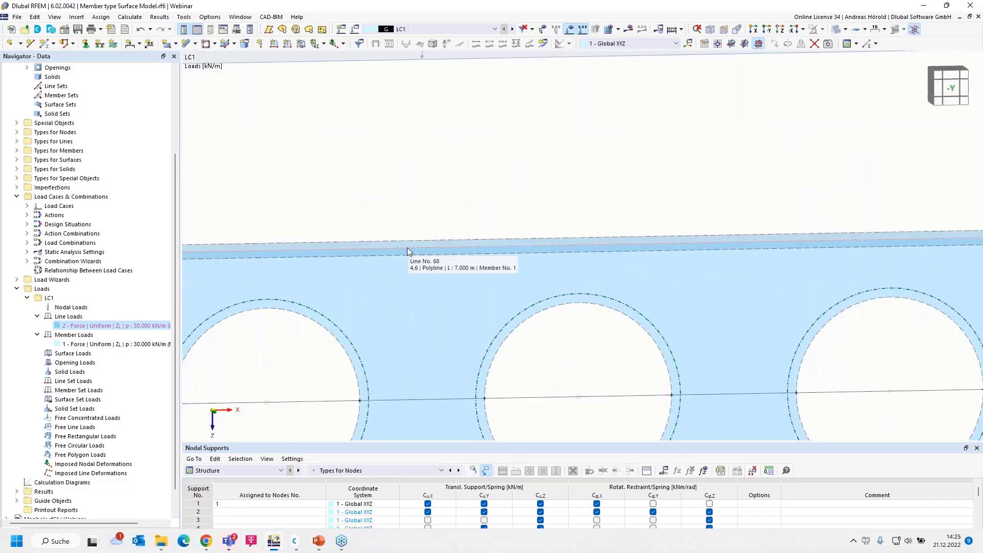
pyautogui.scroll(-5, 407, 247)
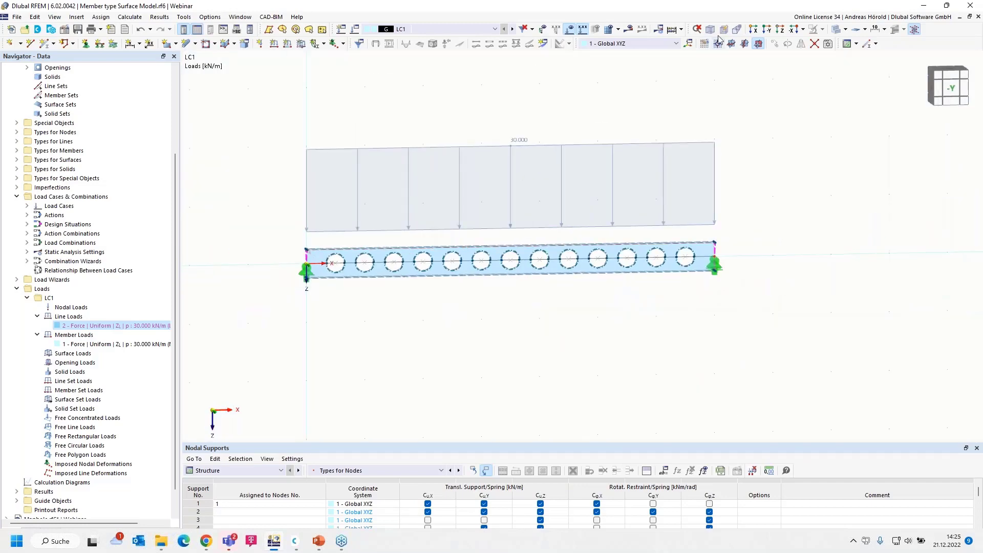
# View the beam squarely from the front, select design situation DS1, and calculate its results
pyautogui.click(767, 29)
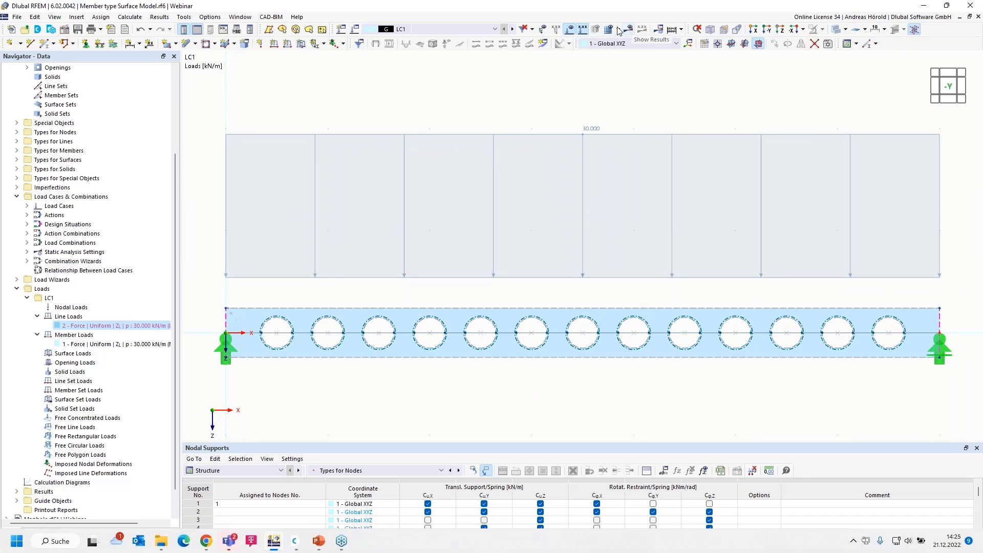
pyautogui.click(494, 29)
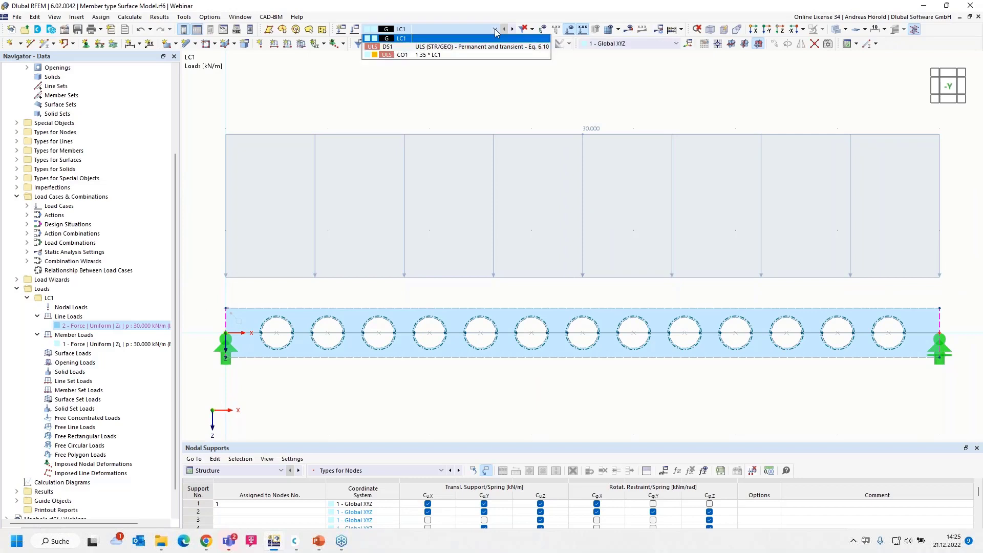
pyautogui.click(440, 48)
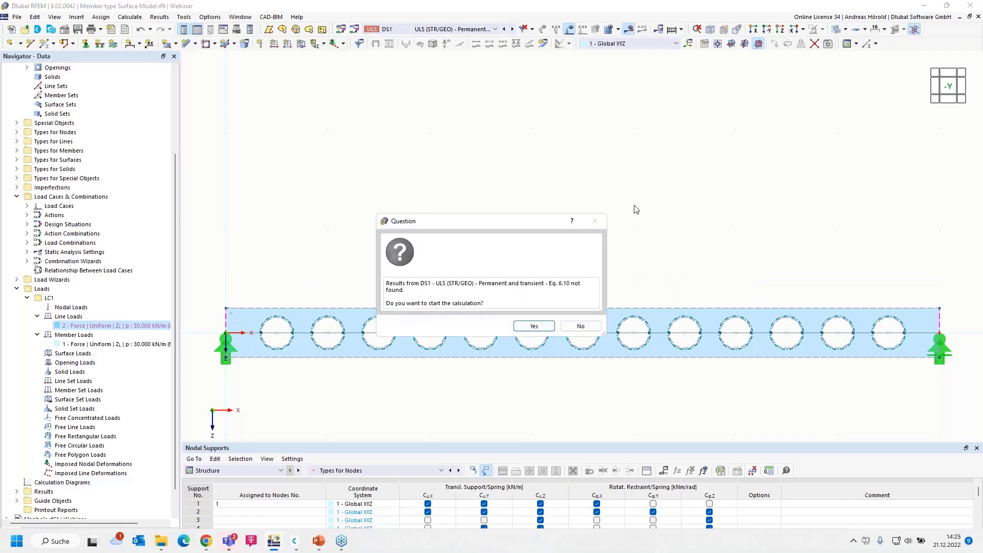
pyautogui.click(532, 326)
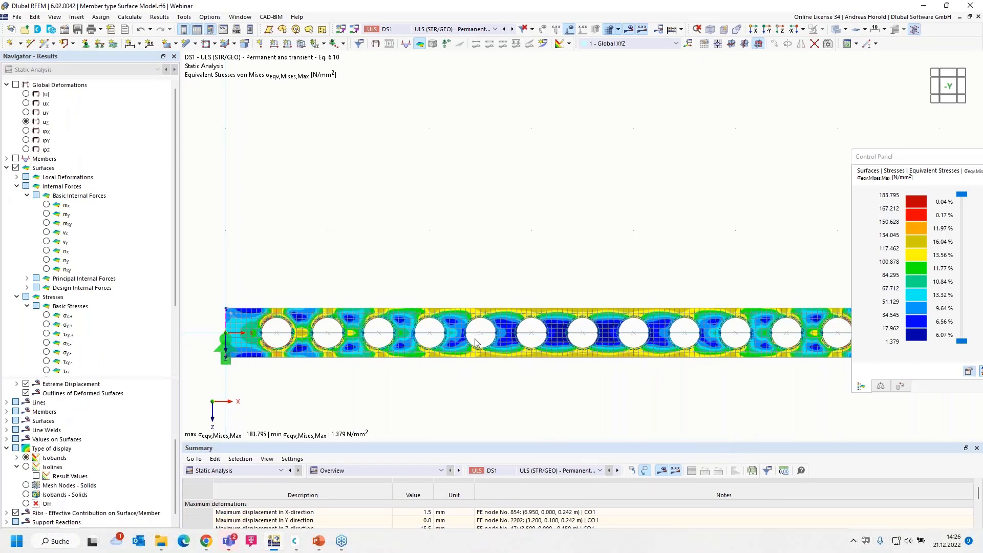
# Compare the basic stress σx,+ with the principal stresses τmax and σ1,+ on the beam's surfaces
pyautogui.scroll(-3, 112, 272)
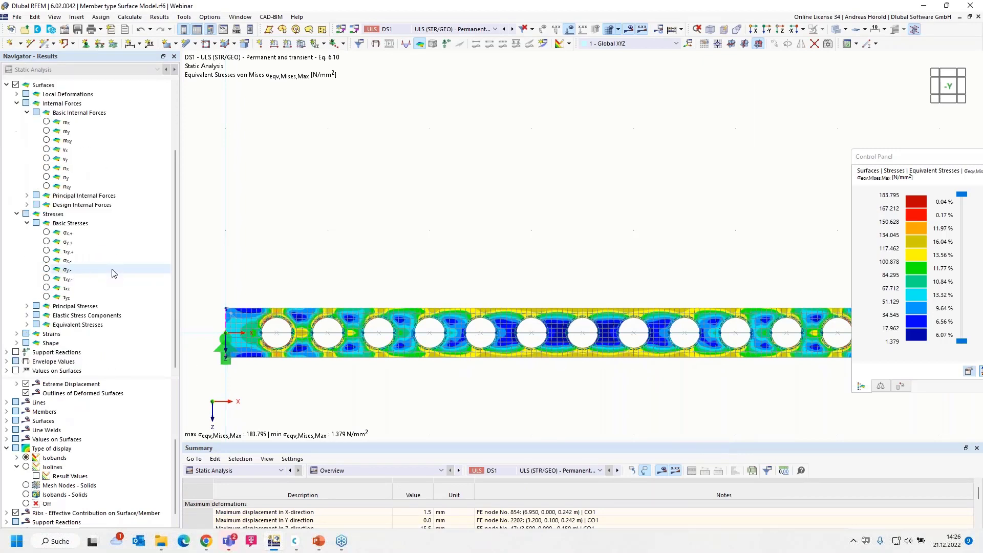
pyautogui.click(46, 233)
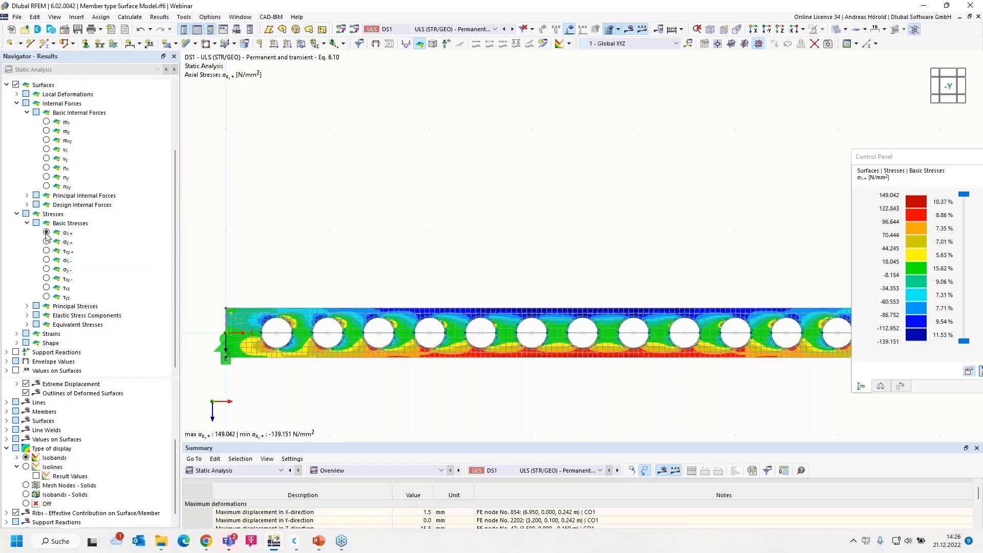
pyautogui.click(27, 306)
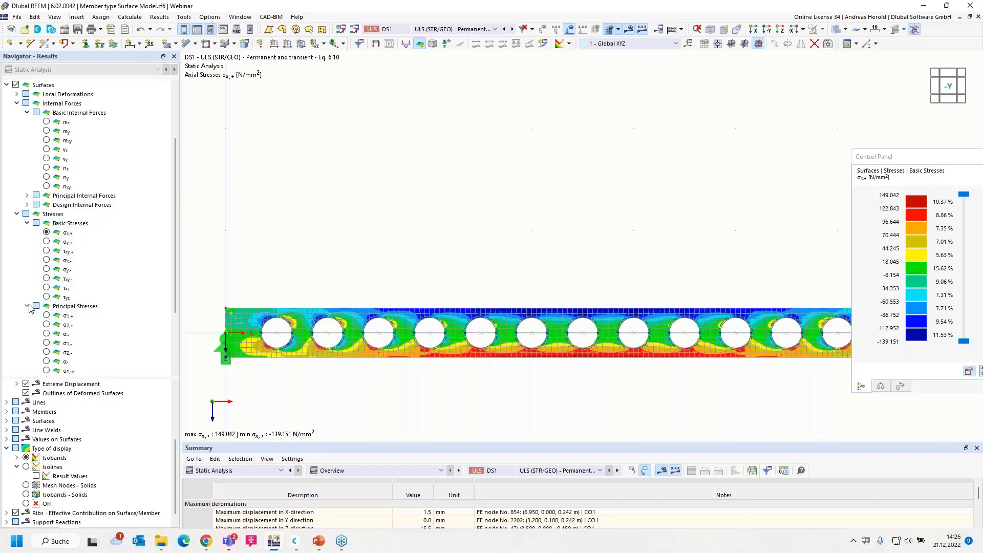
pyautogui.scroll(-3, 61, 335)
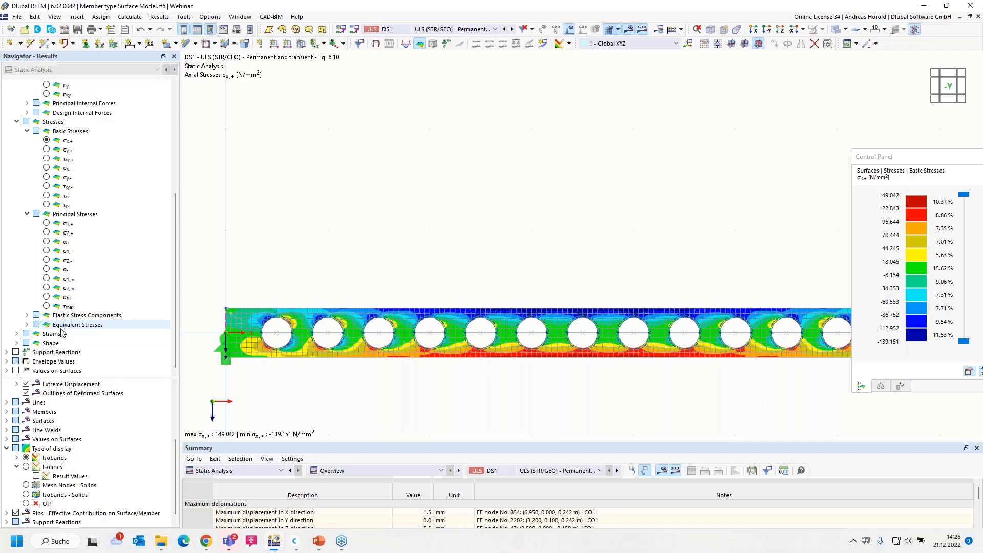
pyautogui.click(47, 306)
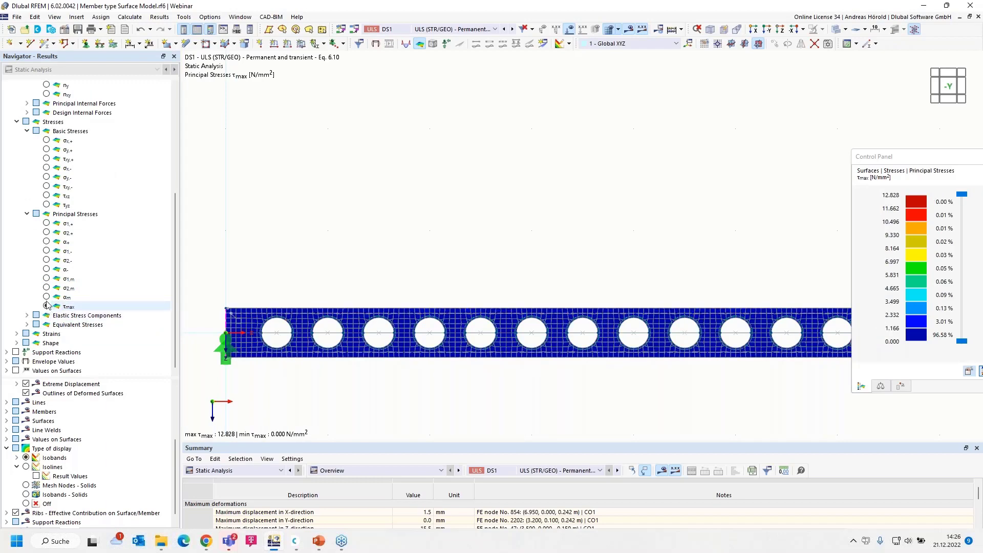
pyautogui.click(46, 224)
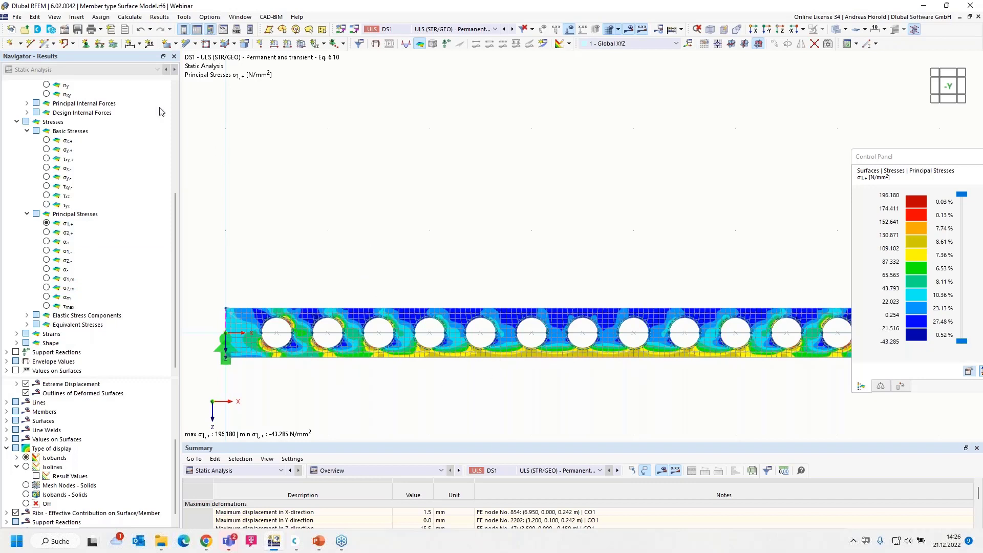
# Activate the Stress-Strain Analysis add-on in the model's base data
pyautogui.click(65, 30)
pyautogui.click(325, 82)
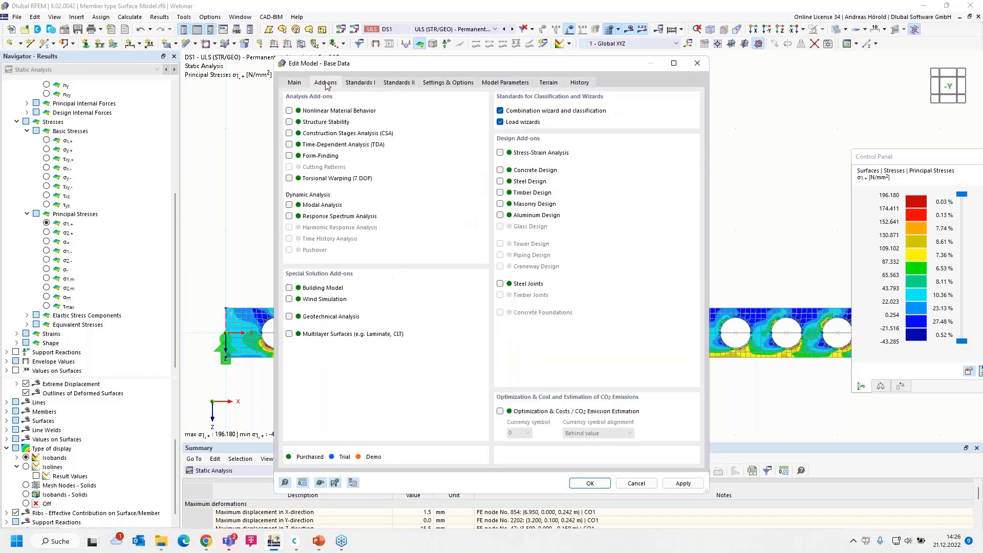
pyautogui.click(500, 153)
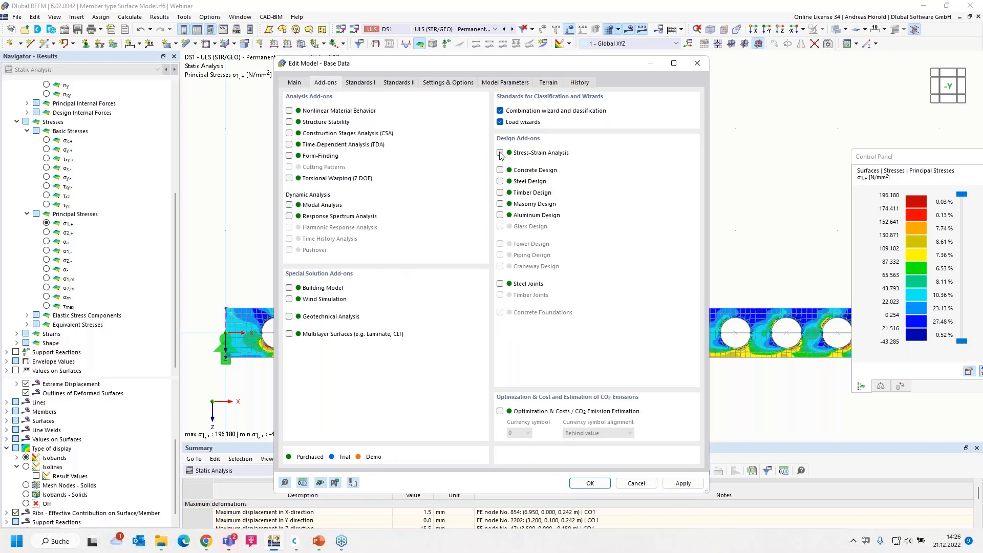
pyautogui.click(590, 483)
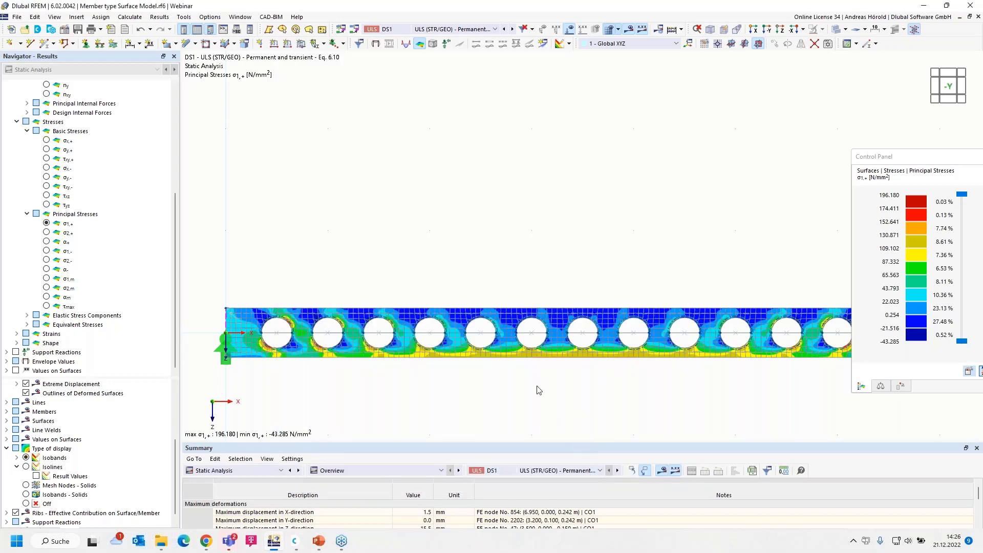
# Exclude the members from the Stress-Strain Analysis so only the surfaces are analyzed, and run the design calculation
pyautogui.click(243, 470)
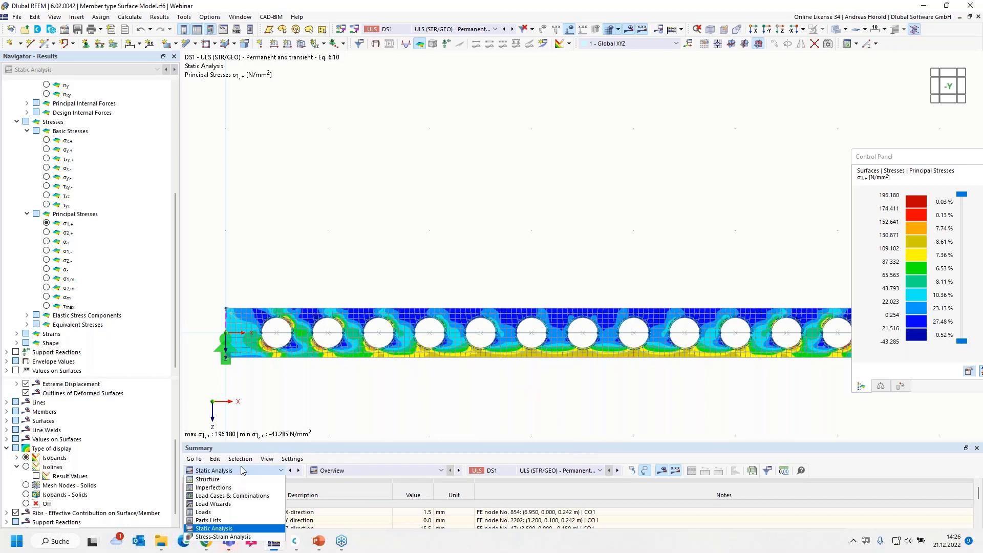
pyautogui.click(223, 536)
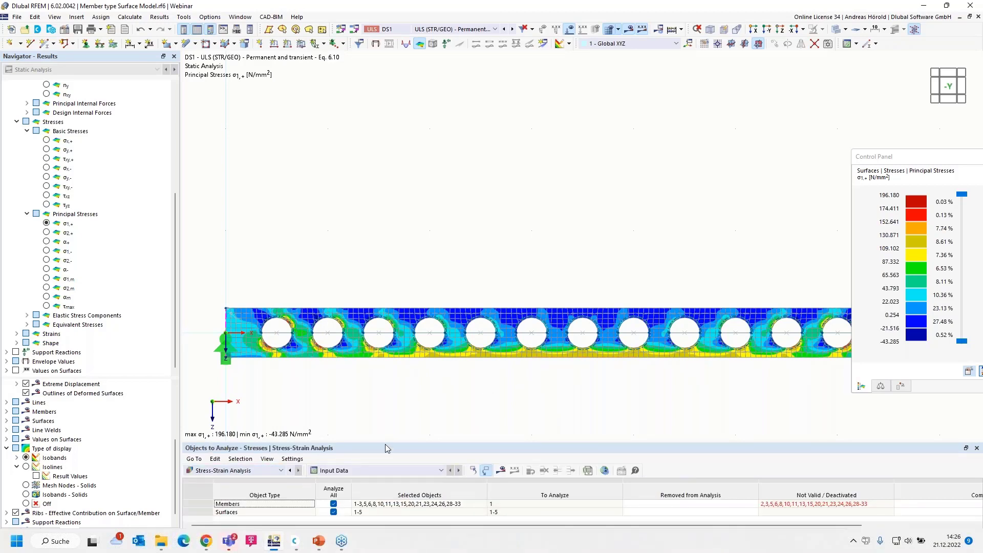
pyautogui.moveTo(386, 442); pyautogui.dragTo(385, 390)
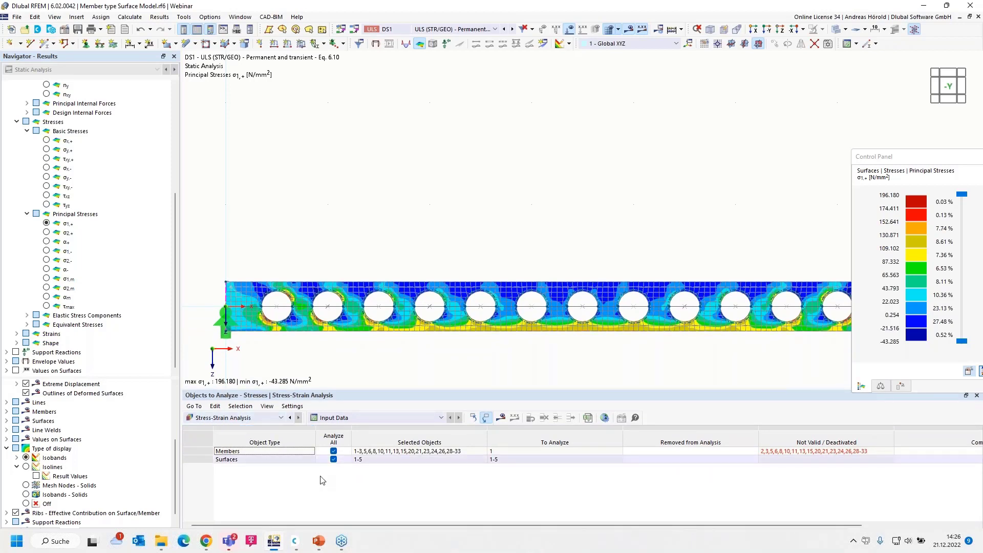
pyautogui.click(333, 451)
pyautogui.click(333, 450)
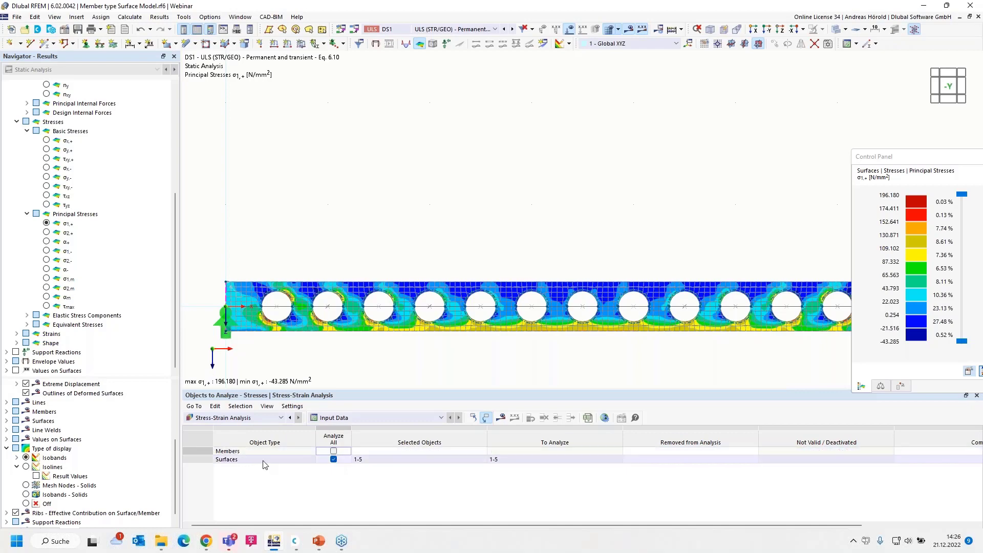
pyautogui.click(500, 417)
pyautogui.click(537, 325)
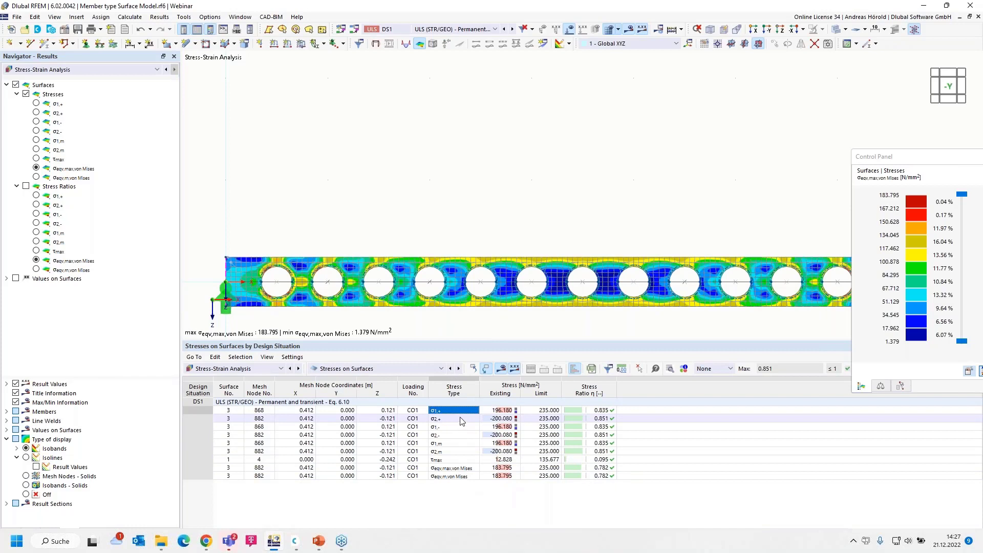
# Examine the von Mises σeqv,max result and stress distribution along the whole beam, and switch to the presentation slides
pyautogui.click(475, 468)
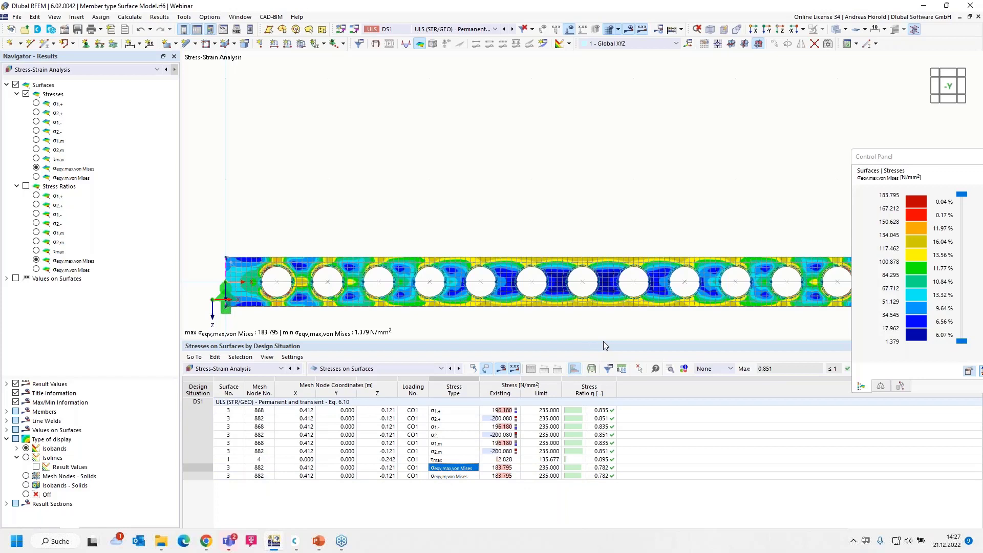
pyautogui.moveTo(604, 342); pyautogui.dragTo(604, 385)
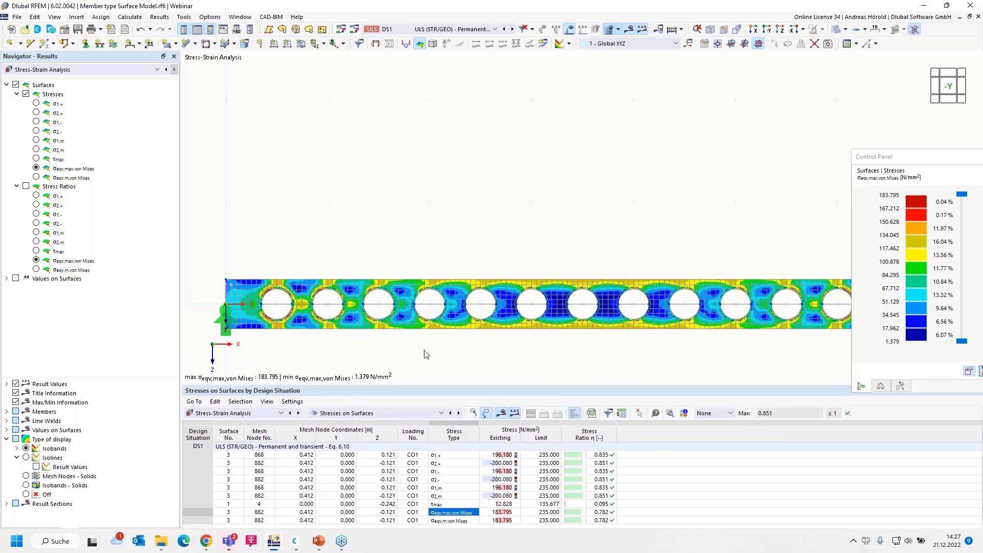
pyautogui.scroll(-2, 425, 354)
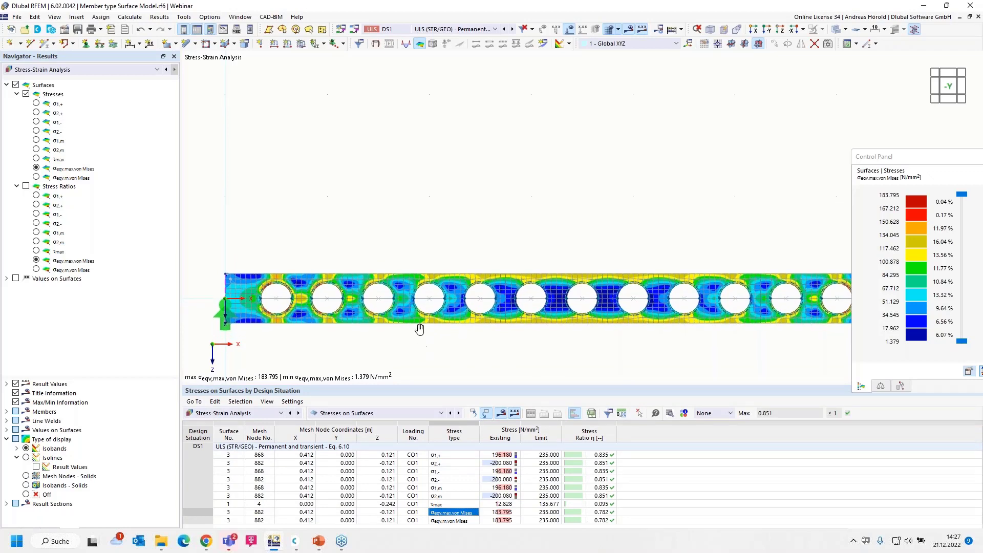
pyautogui.moveTo(423, 346); pyautogui.dragTo(399, 246, button='middle')
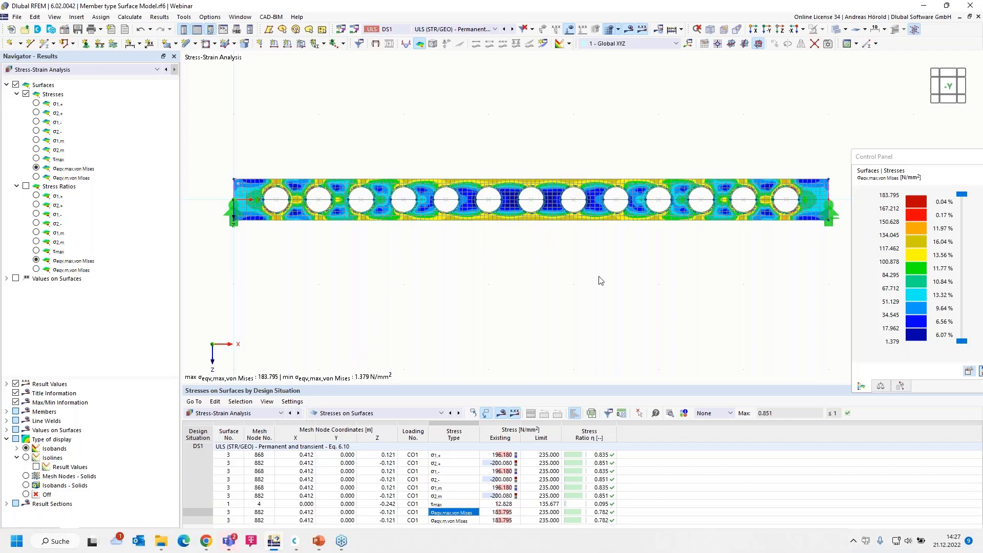
pyautogui.moveTo(601, 269); pyautogui.dragTo(590, 314, button='middle')
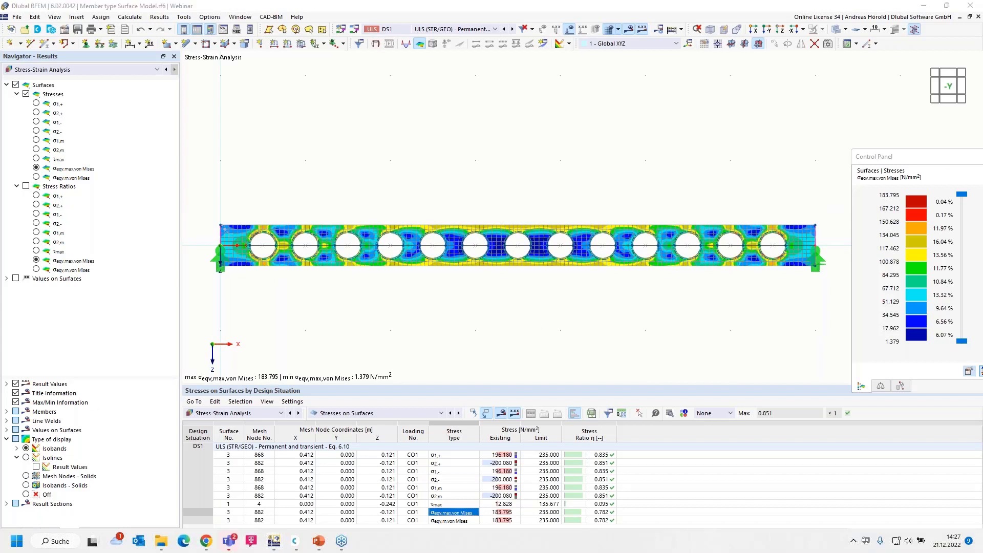
pyautogui.hotkey('alt', 'Tab')
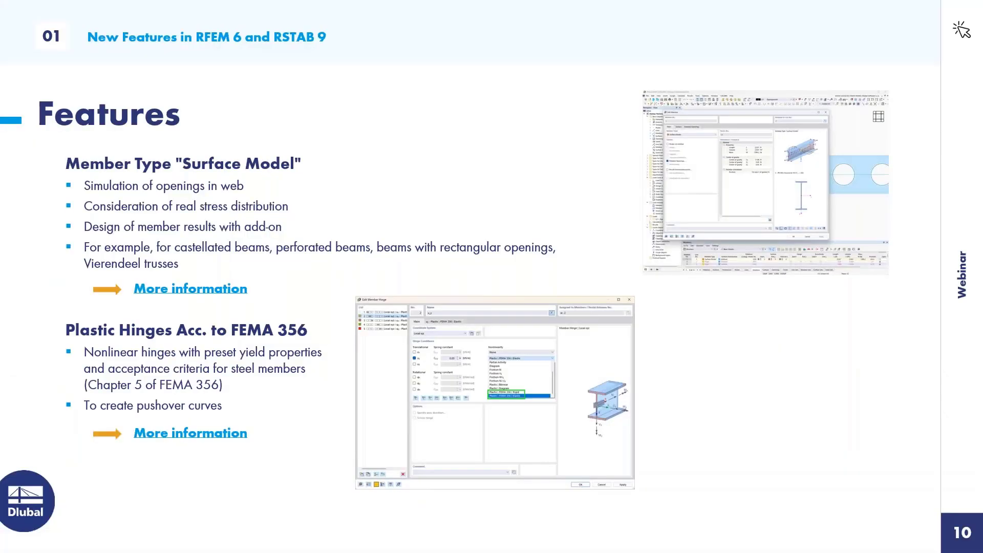
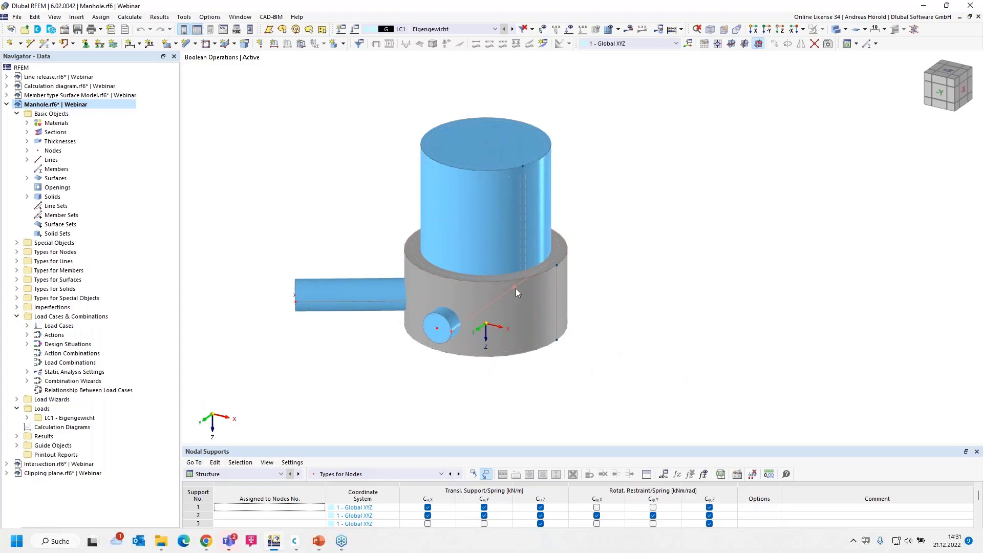
# Examine the manhole's four original solids one by one: the concrete base, the large cylinder and the two pipes
pyautogui.click(27, 196)
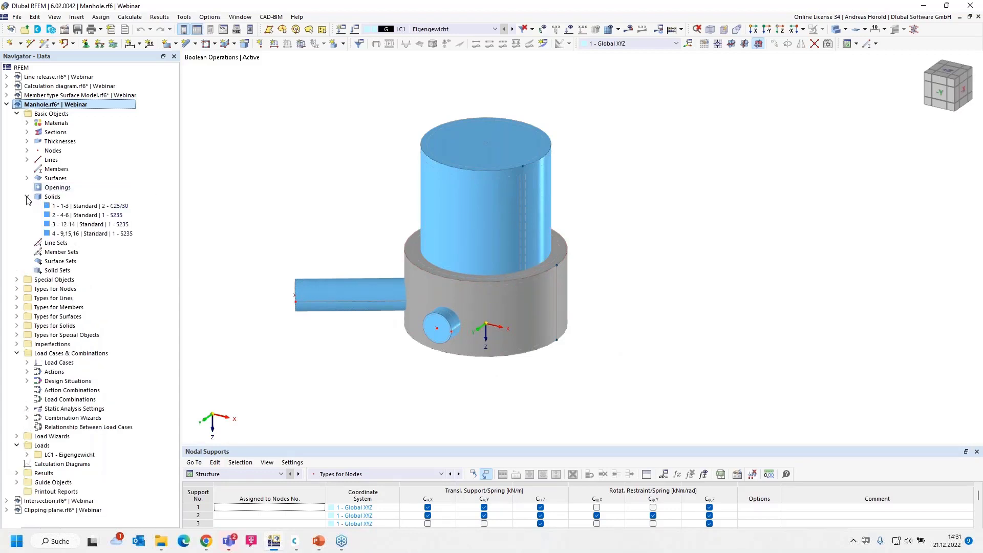
pyautogui.click(78, 207)
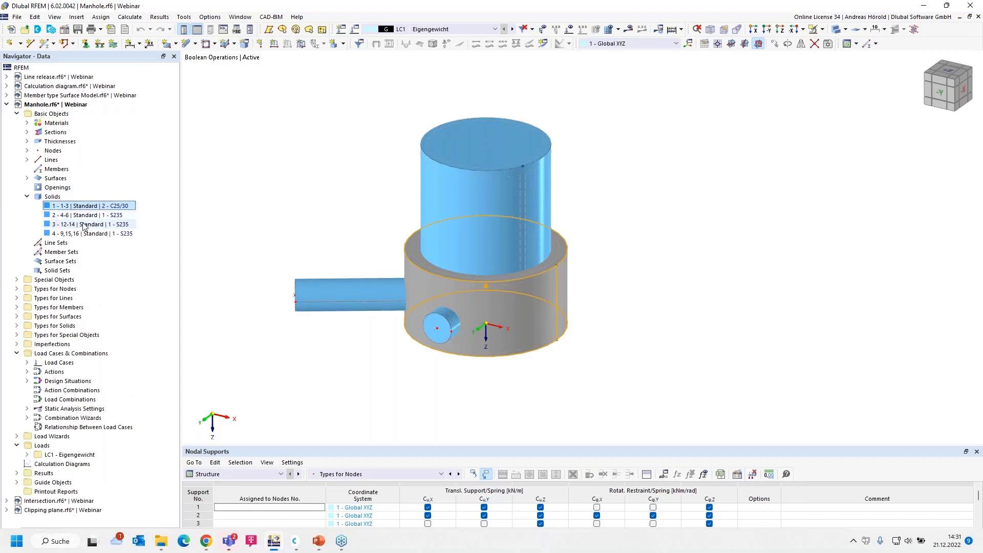
pyautogui.click(85, 216)
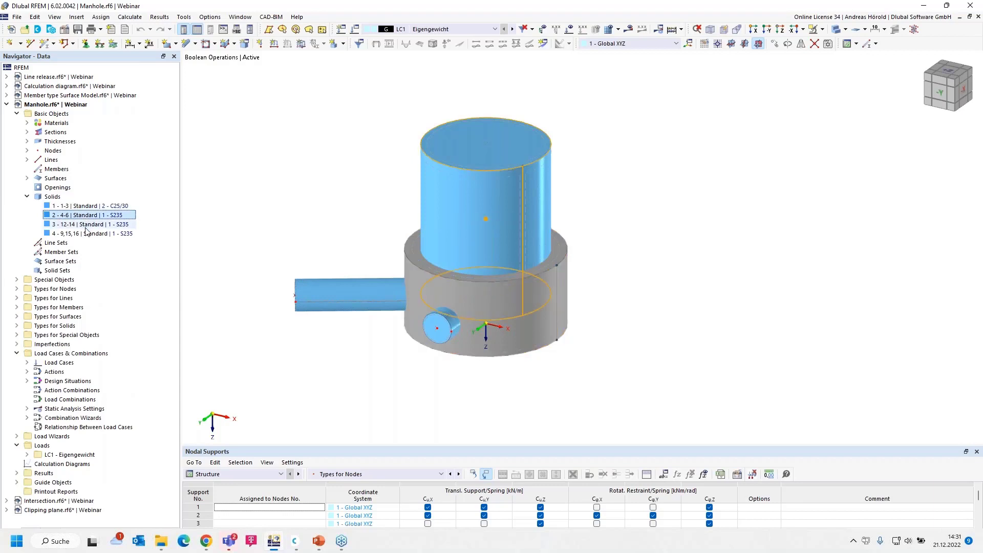
pyautogui.click(88, 226)
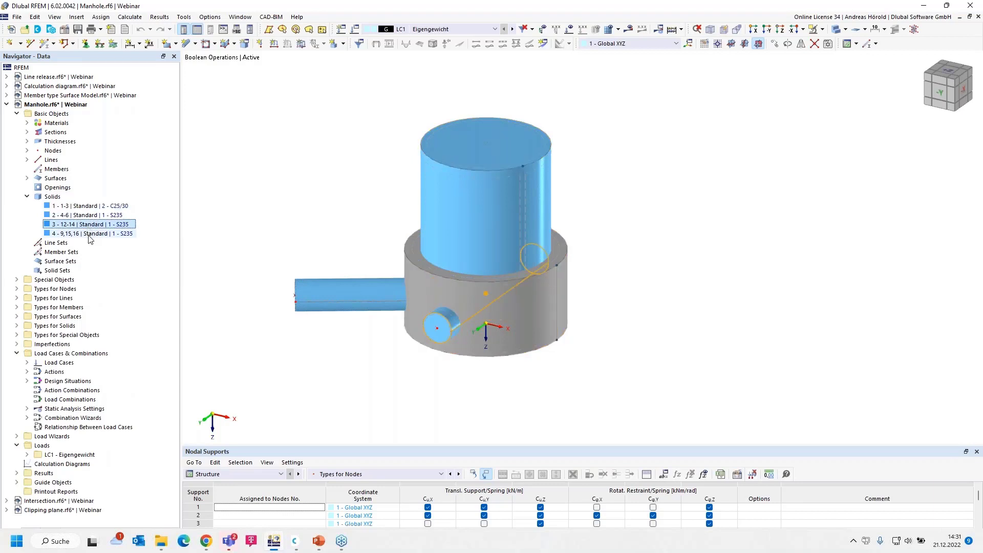
pyautogui.click(90, 234)
pyautogui.click(94, 207)
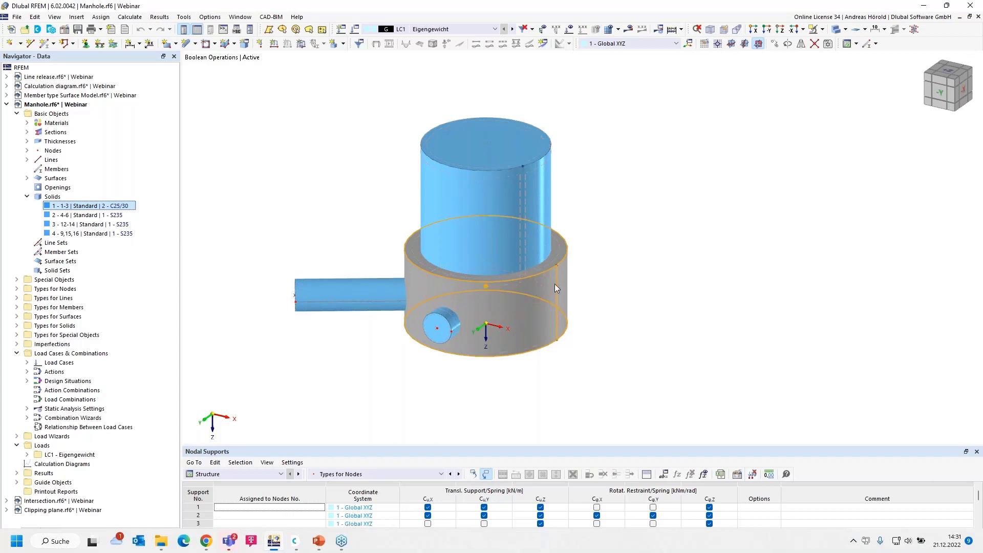
pyautogui.click(100, 215)
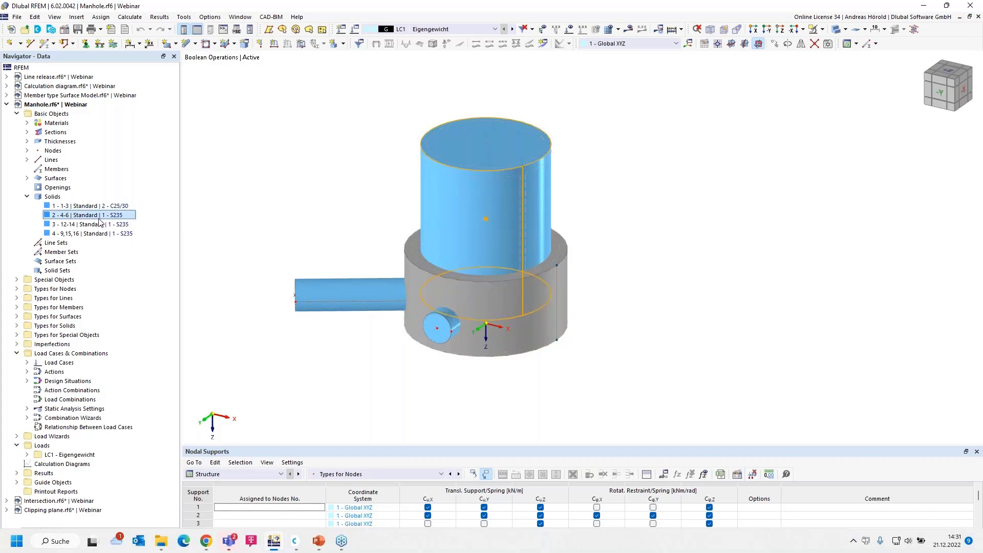
pyautogui.click(102, 224)
pyautogui.click(105, 233)
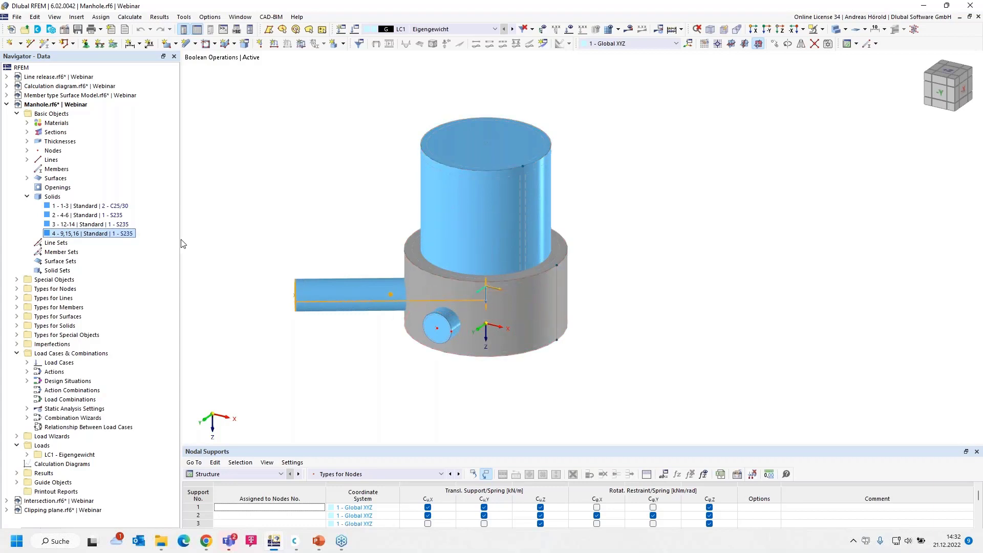
# Change the solid type of solids 2 to 4, the large cylinder and both pipes, to Hole
pyautogui.click(89, 216)
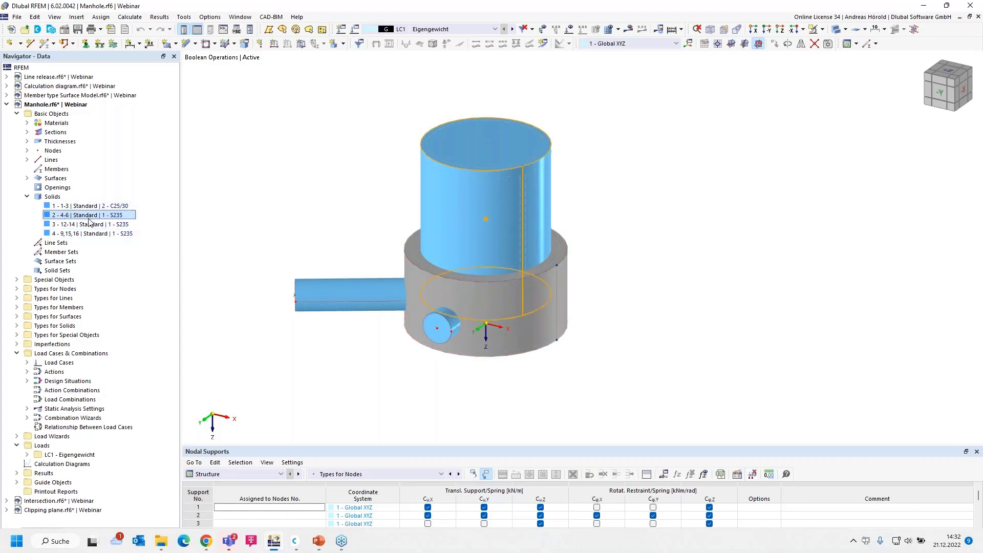
pyautogui.keyDown('ctrl'); pyautogui.click(90, 224); pyautogui.keyUp('ctrl')
pyautogui.keyDown('ctrl'); pyautogui.click(96, 234); pyautogui.keyUp('ctrl')
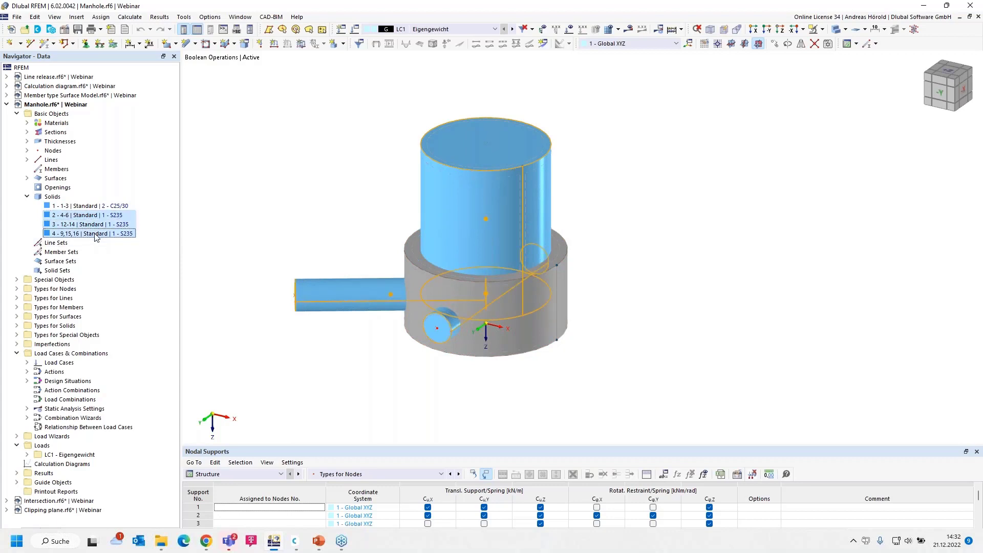
pyautogui.rightClick(94, 219)
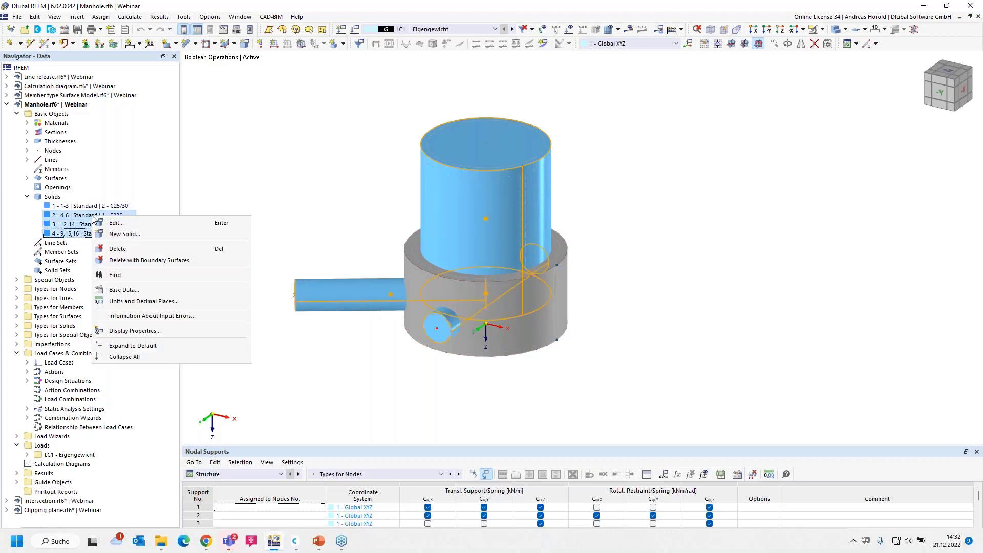
pyautogui.click(137, 225)
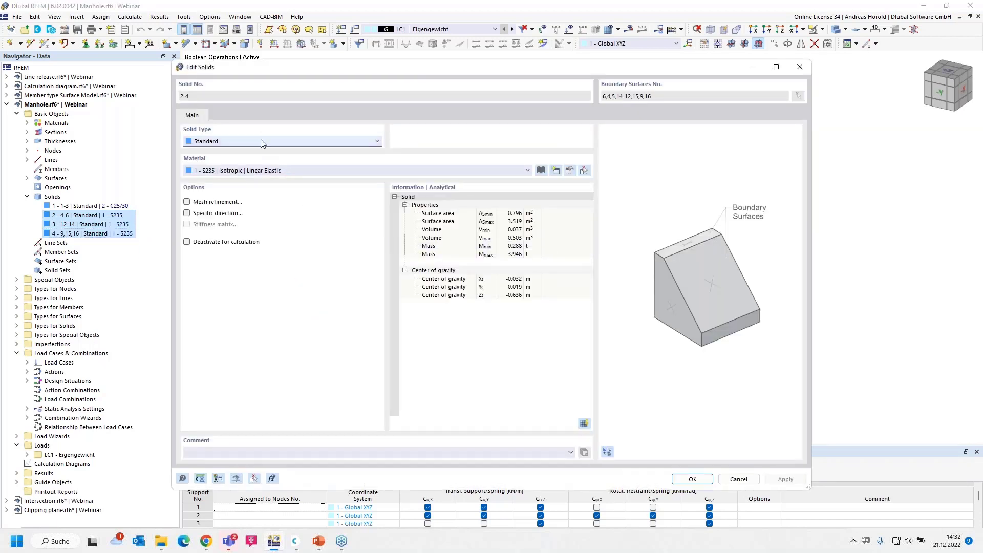
pyautogui.click(261, 142)
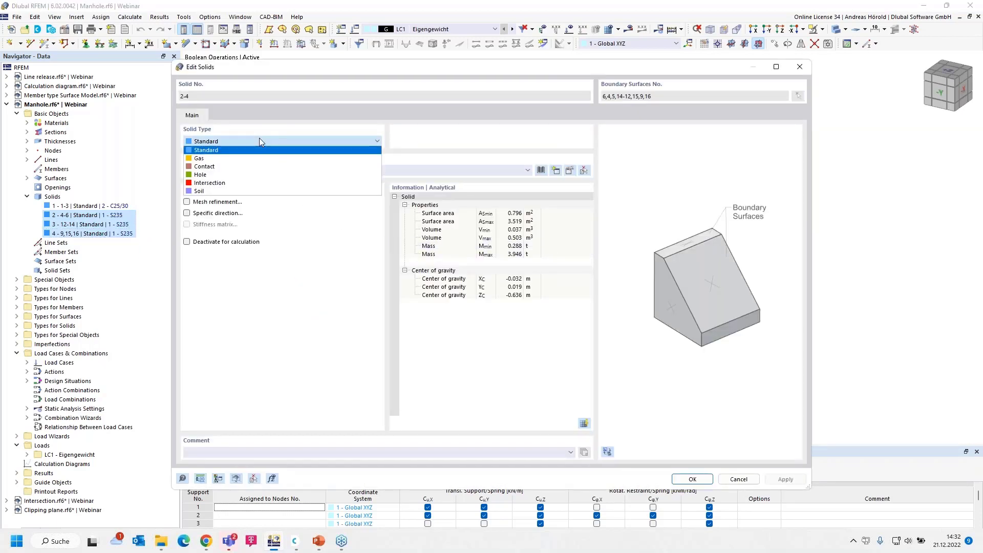
pyautogui.click(272, 176)
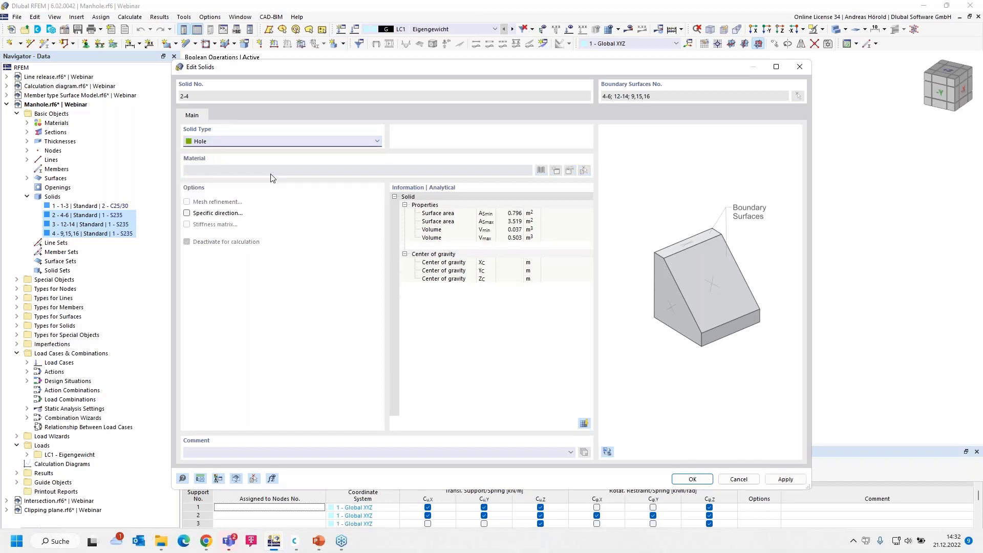
pyautogui.click(692, 480)
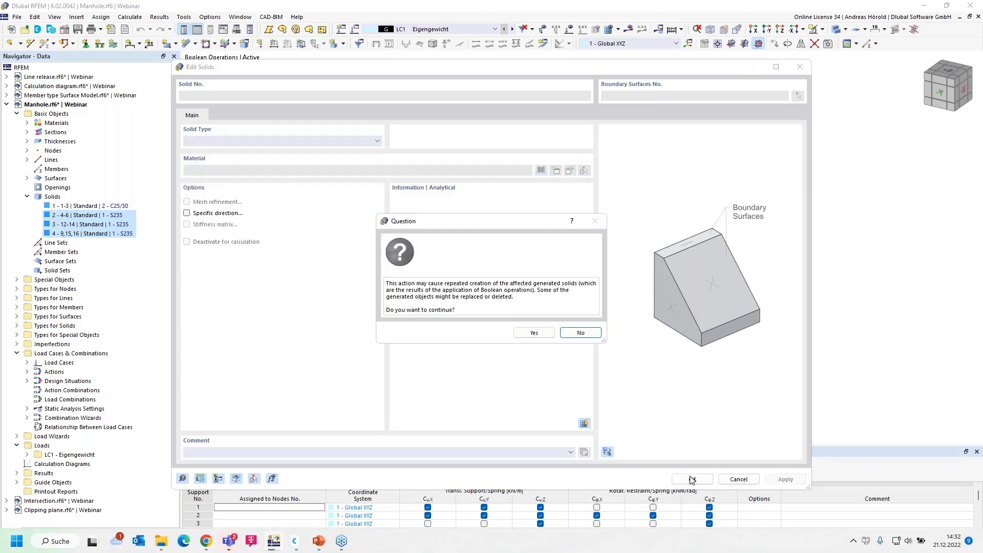
pyautogui.click(537, 333)
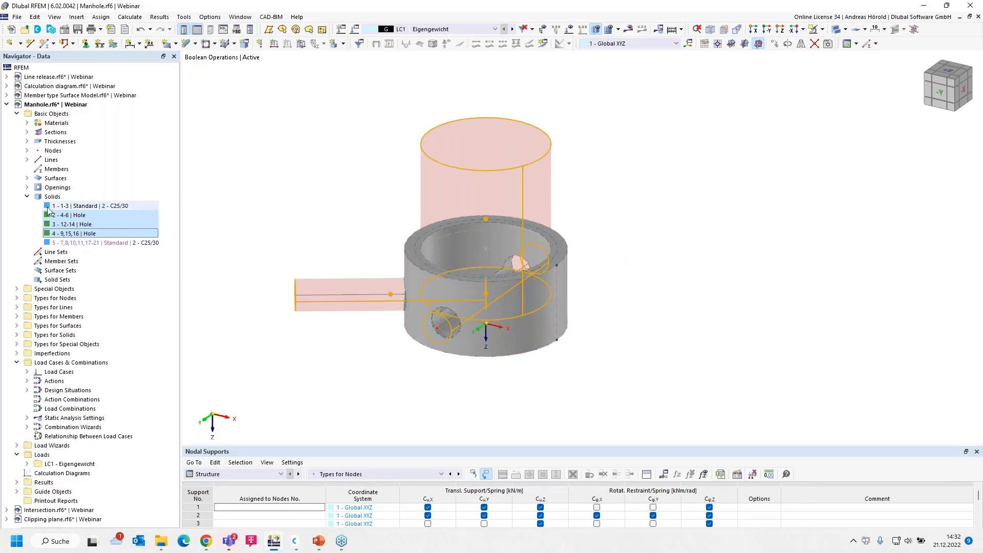
# Compare original solid 1 with the generated hollowed solid 5 from several angles, with the Boolean result display switched off and on
pyautogui.click(88, 206)
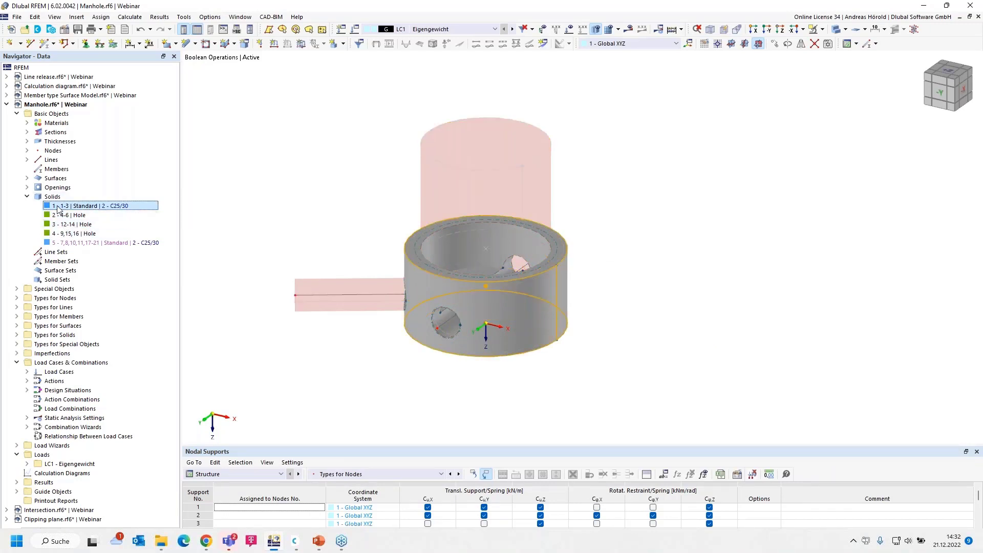
pyautogui.click(133, 244)
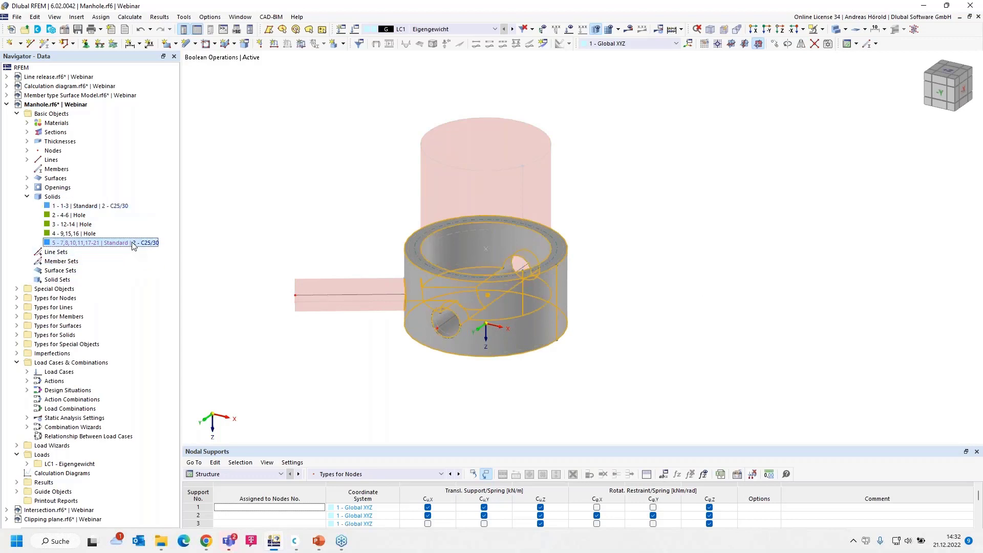
pyautogui.keyDown('ctrl'); pyautogui.moveTo(637, 310); pyautogui.dragTo(666, 328, button='middle'); pyautogui.keyUp('ctrl')
pyautogui.scroll(5, 623, 330)
pyautogui.keyDown('ctrl'); pyautogui.moveTo(552, 352); pyautogui.dragTo(542, 404, button='middle'); pyautogui.keyUp('ctrl')
pyautogui.scroll(-2, 576, 382)
pyautogui.moveTo(574, 361); pyautogui.dragTo(691, 387, button='middle')
pyautogui.scroll(-1, 691, 388)
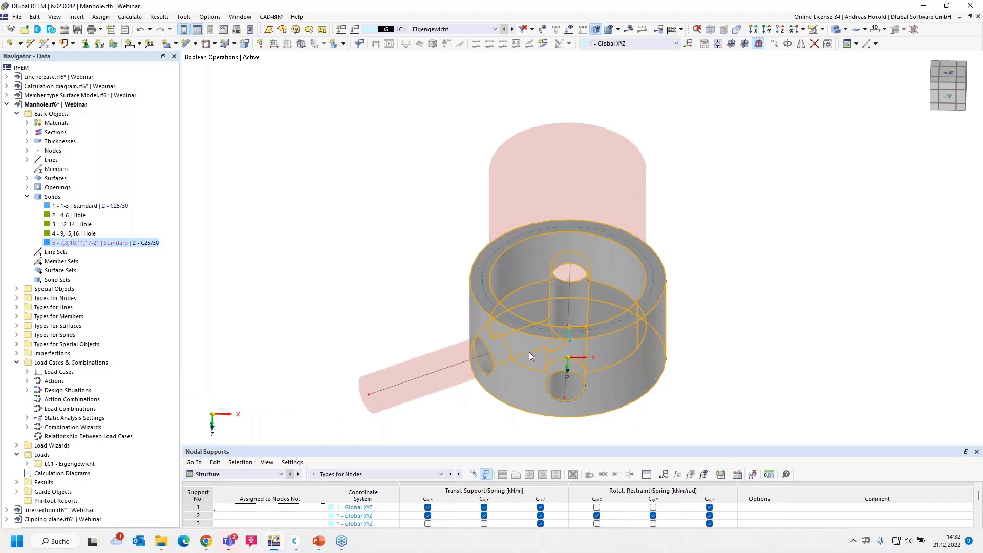
pyautogui.moveTo(362, 302); pyautogui.dragTo(338, 288, button='middle')
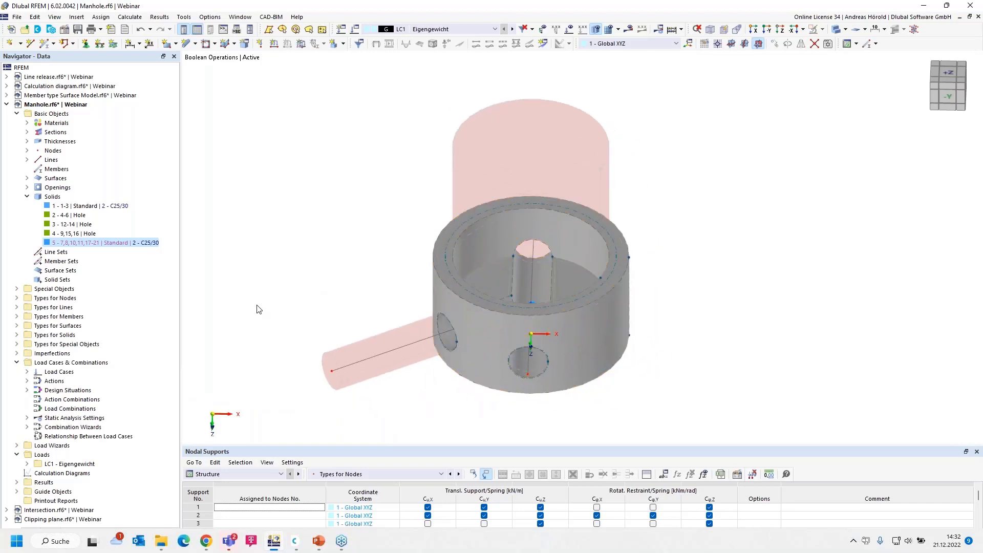
pyautogui.click(596, 29)
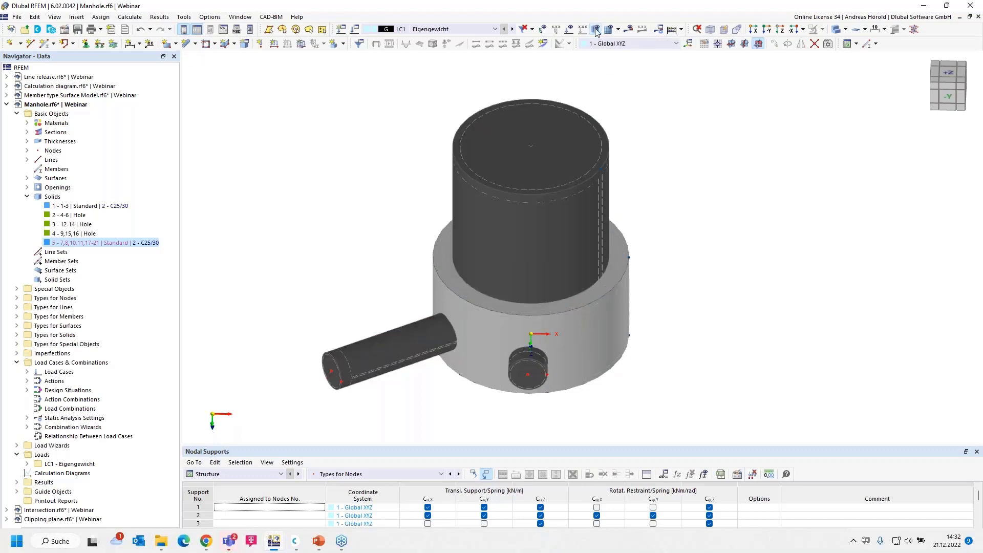
pyautogui.click(597, 30)
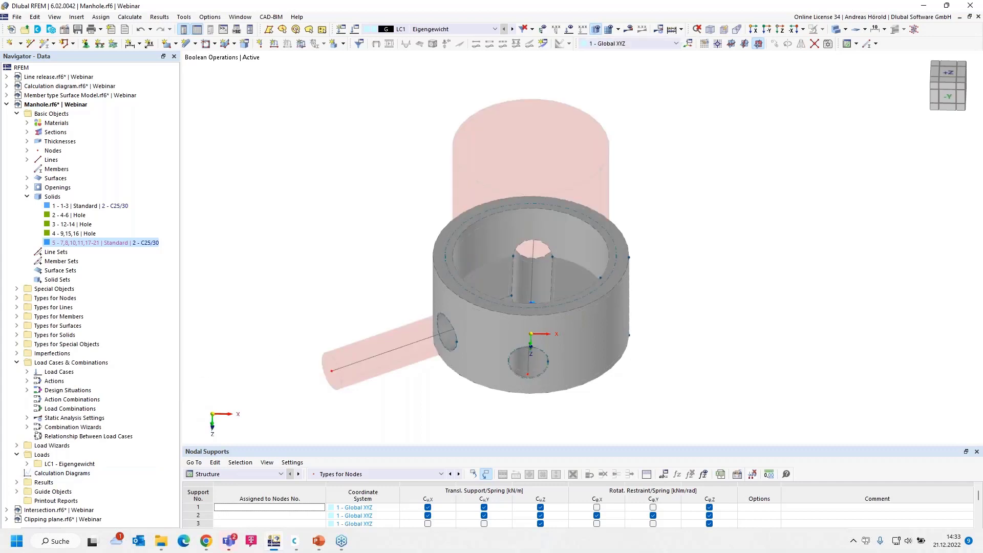
# In the Intersection.rf6 model, draw a single 4 m line from the origin along the X-axis
pyautogui.click(6, 105)
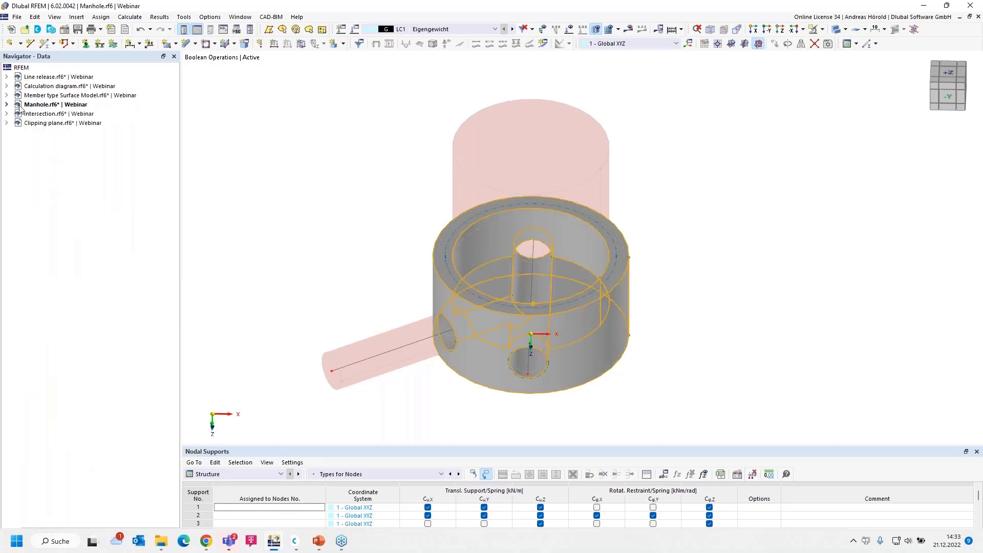
pyautogui.click(56, 114)
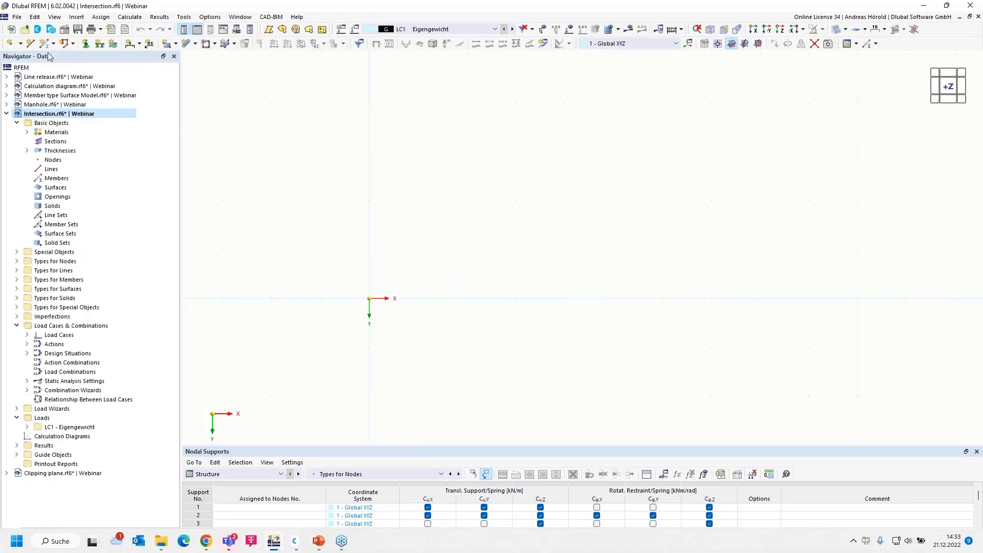
pyautogui.click(30, 43)
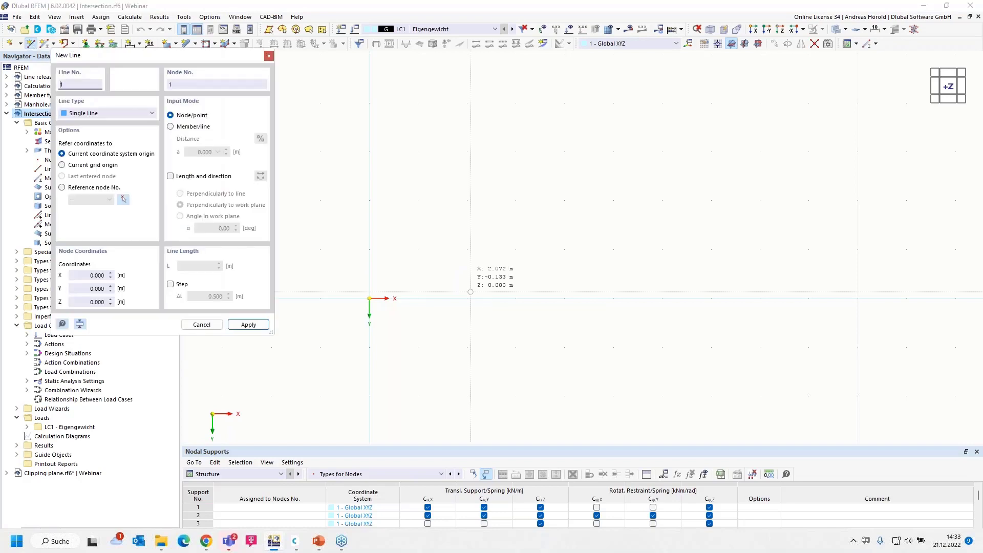
pyautogui.click(369, 298)
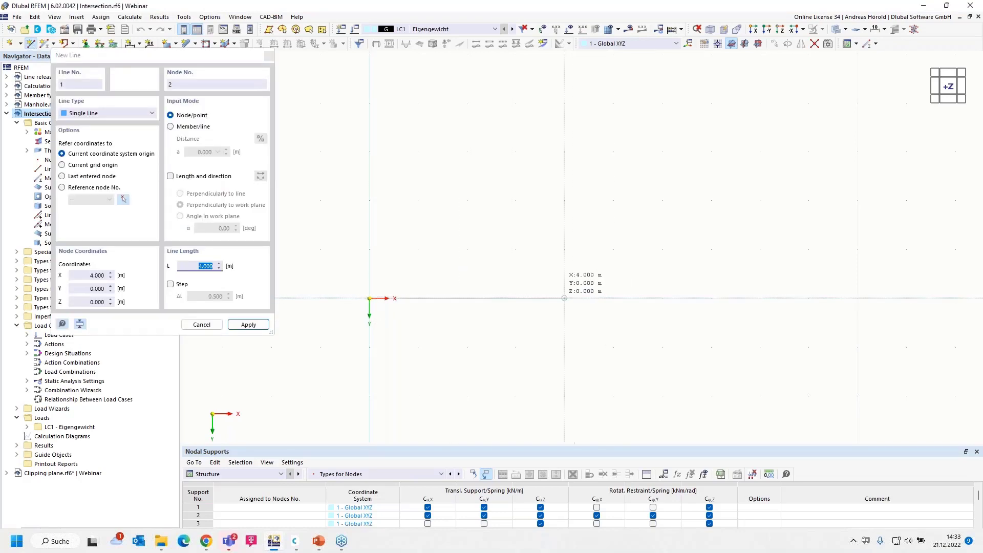
pyautogui.click(564, 298)
pyautogui.scroll(4, 453, 334)
pyautogui.moveTo(453, 333); pyautogui.dragTo(605, 312, button='middle')
pyautogui.rightClick(605, 312)
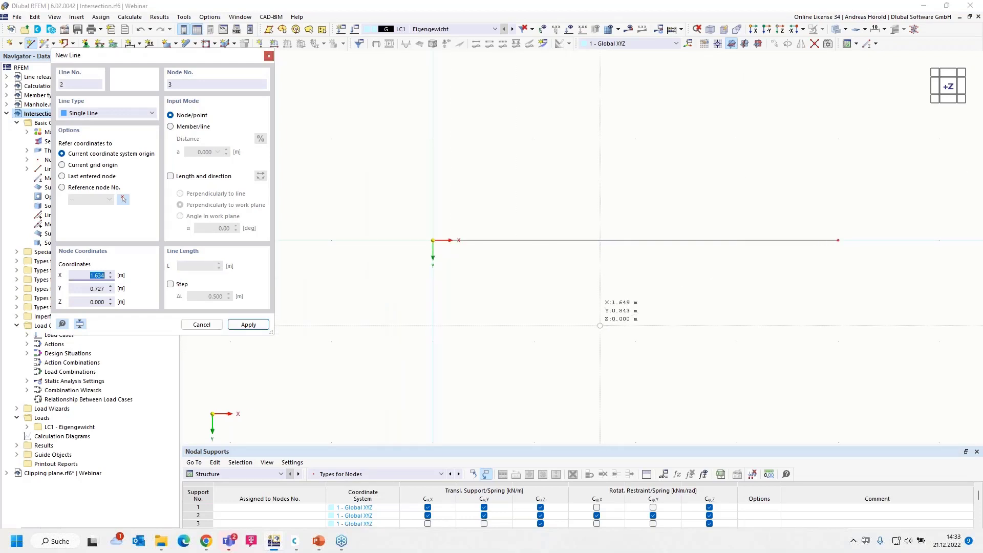
# Draw a diagonal line crossing the horizontal one, from X 1, Y 1 to X 3, Y -1 m
pyautogui.click(534, 341)
pyautogui.click(736, 138)
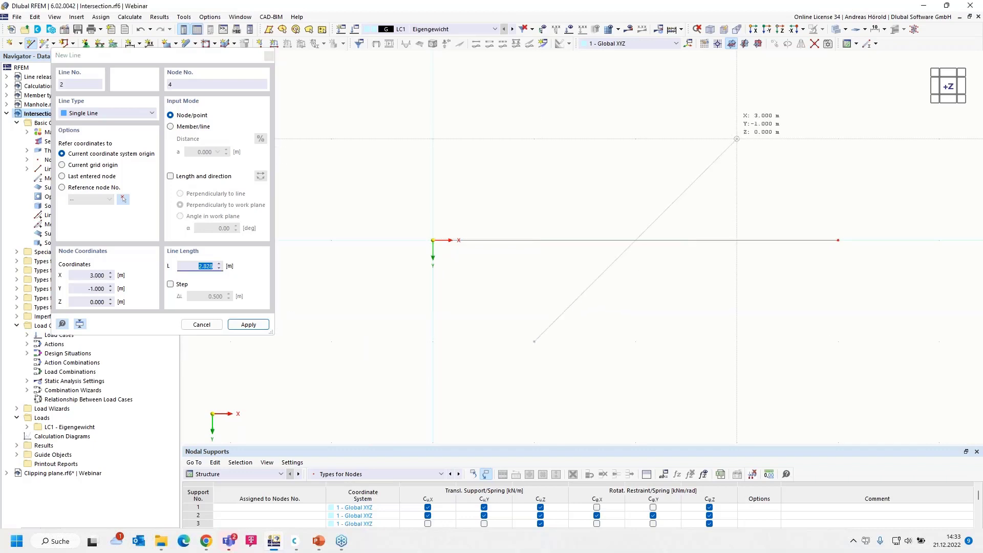
pyautogui.rightClick(680, 289)
pyautogui.rightClick(680, 289)
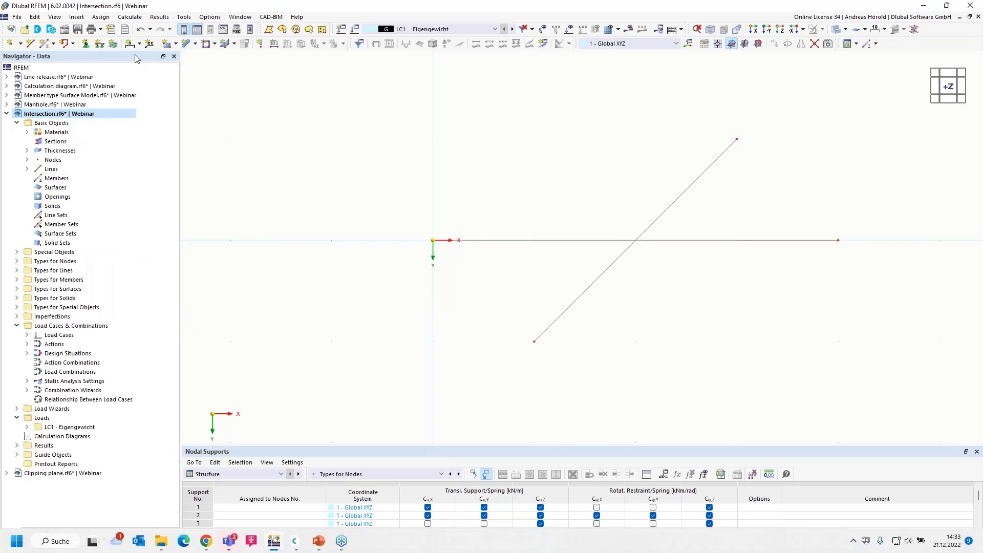
# Start a new pipe surface and set its uniform S235 thickness to 5 mm
pyautogui.click(195, 44)
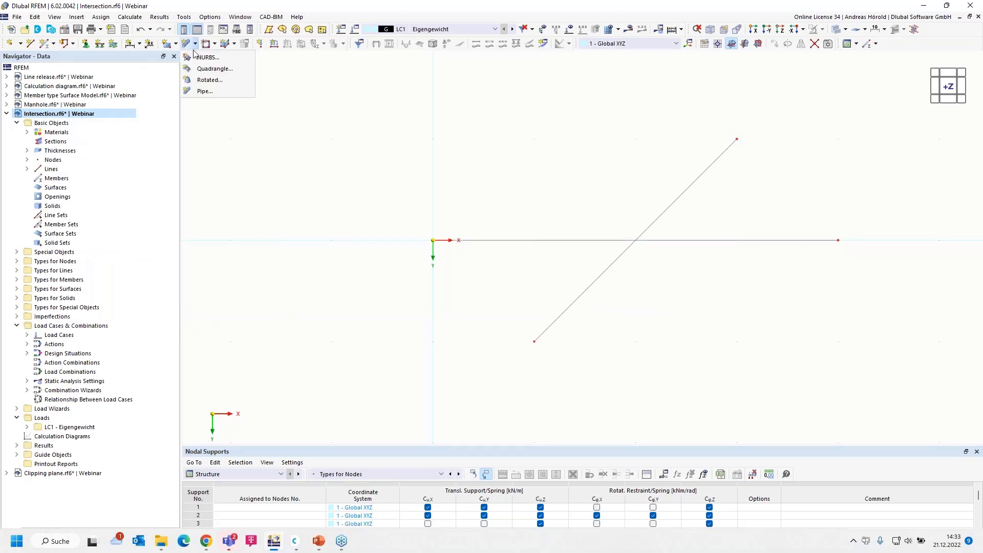
pyautogui.click(205, 92)
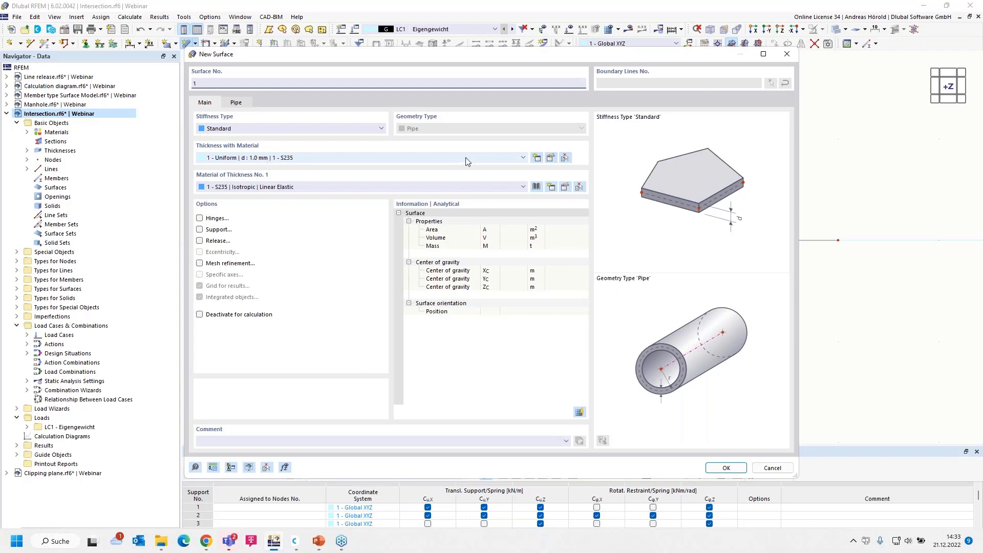
pyautogui.click(551, 159)
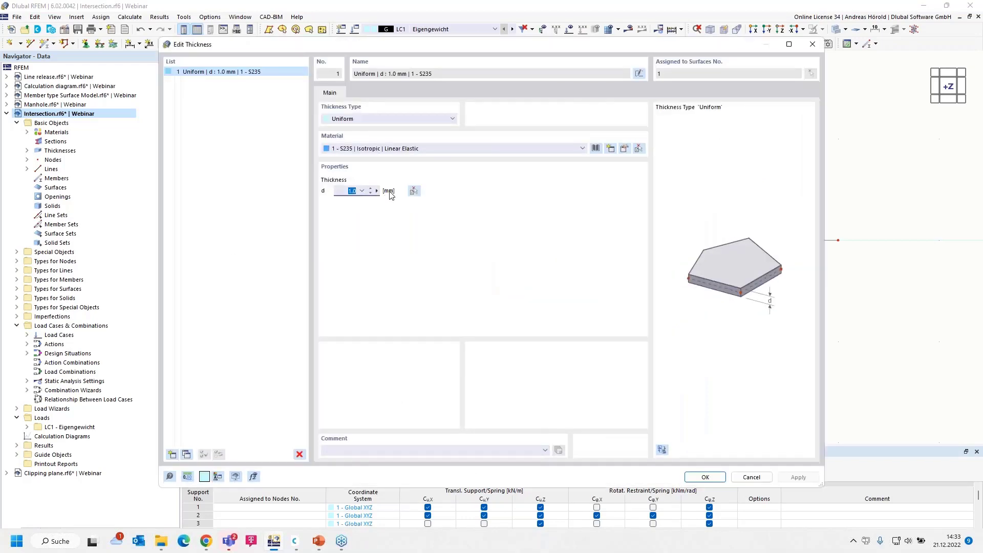
pyautogui.write('5')
pyautogui.click(704, 476)
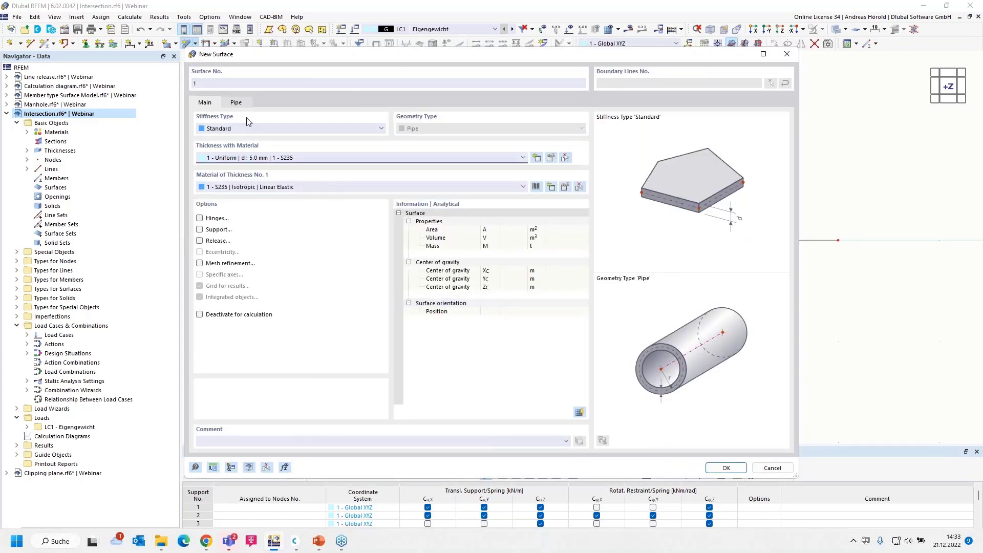
# Set the pipe radius to 0.2 m and create the pipe surface along the horizontal line
pyautogui.click(236, 102)
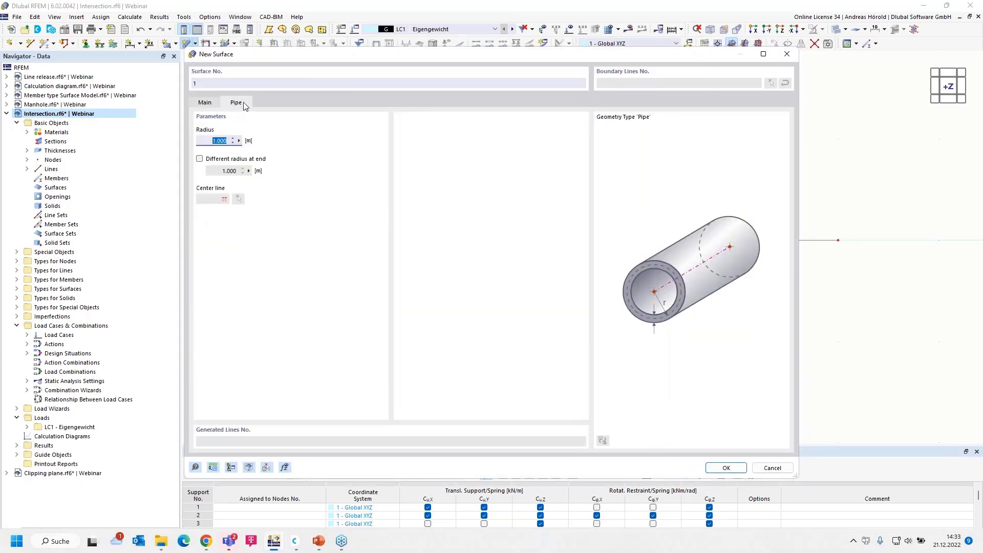
pyautogui.press('BackSpace')
pyautogui.write(',2')
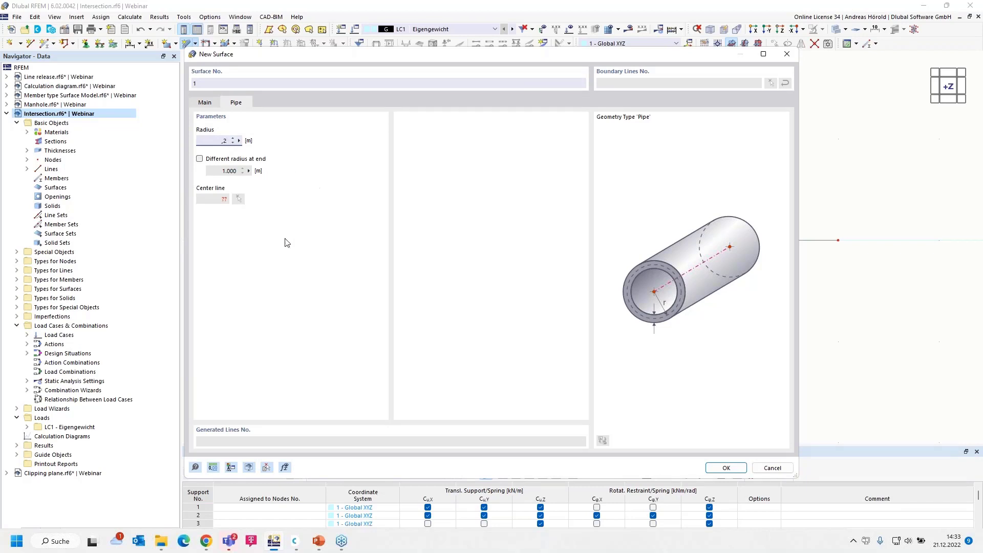
pyautogui.click(728, 468)
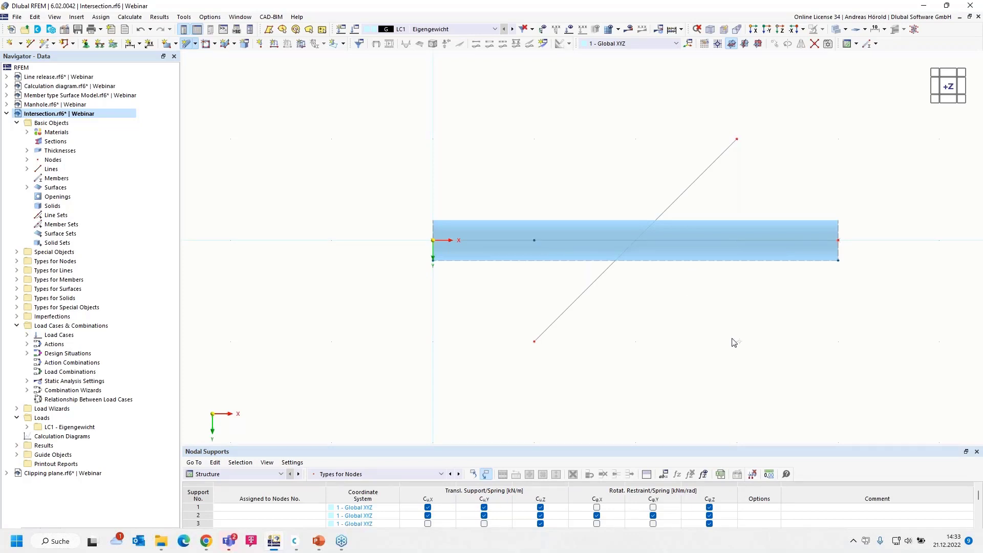
# Create a second pipe surface with a 0.15 m radius along the diagonal line
pyautogui.keyDown('ctrl'); pyautogui.moveTo(733, 340); pyautogui.dragTo(708, 248, button='middle'); pyautogui.keyUp('ctrl')
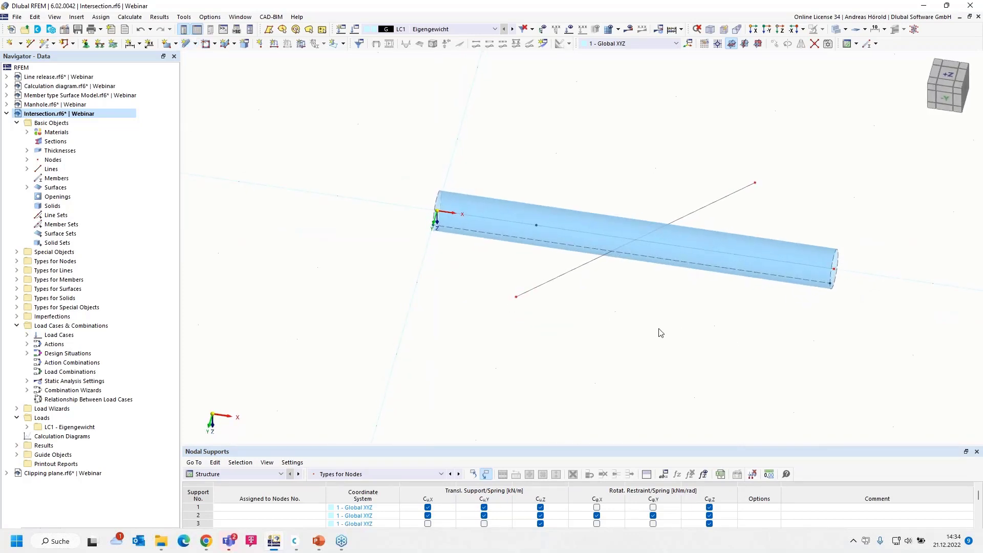
pyautogui.press('Return')
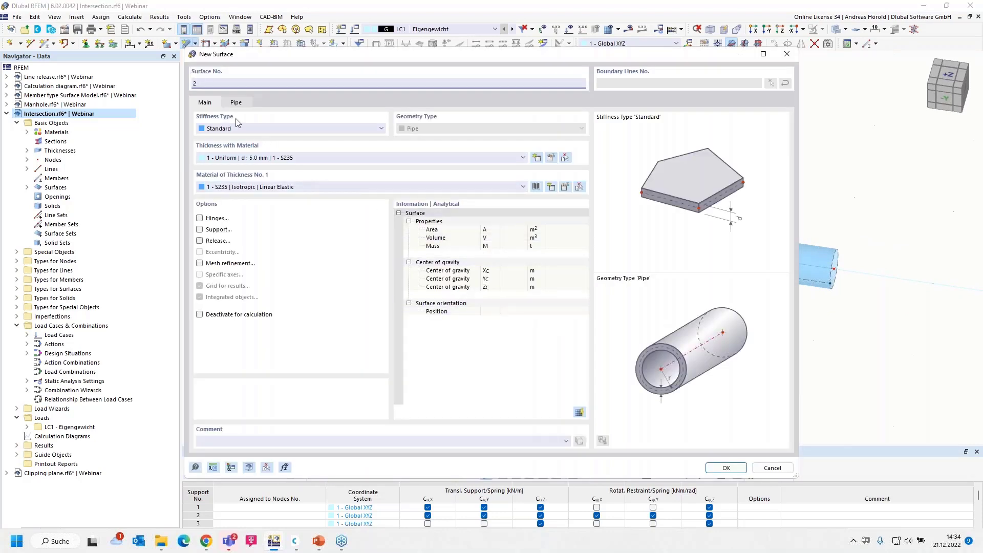
pyautogui.click(235, 103)
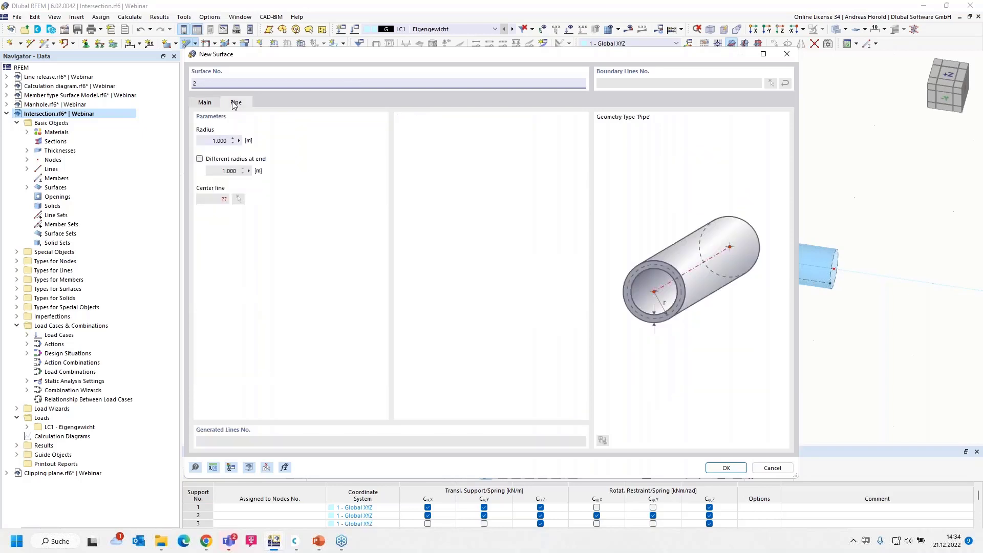
pyautogui.click(217, 141)
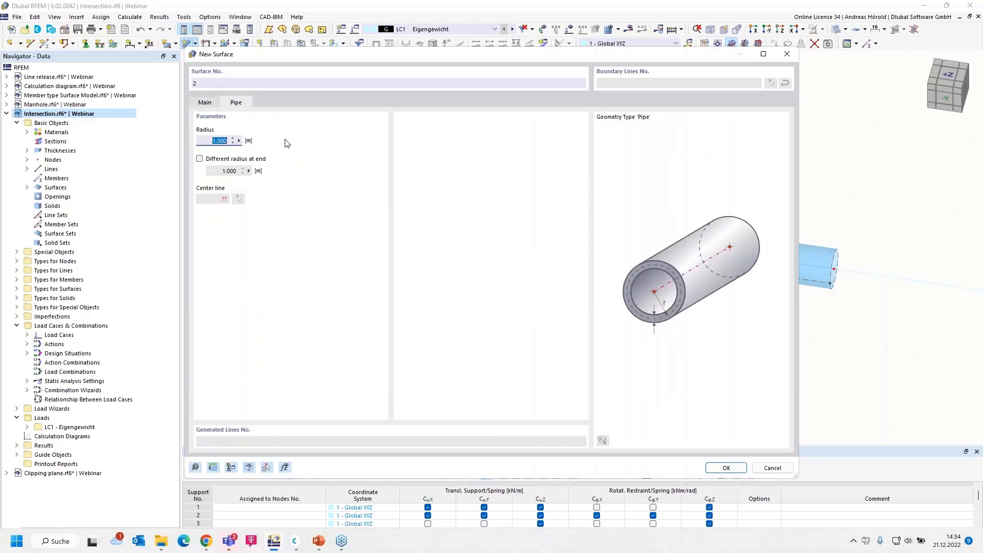
pyautogui.press('BackSpace')
pyautogui.click(723, 467)
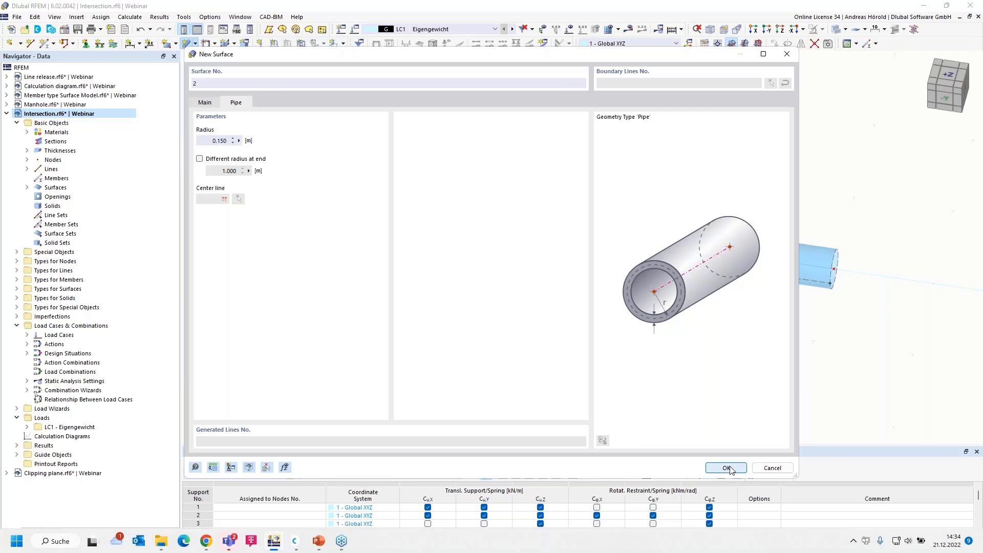
pyautogui.click(565, 273)
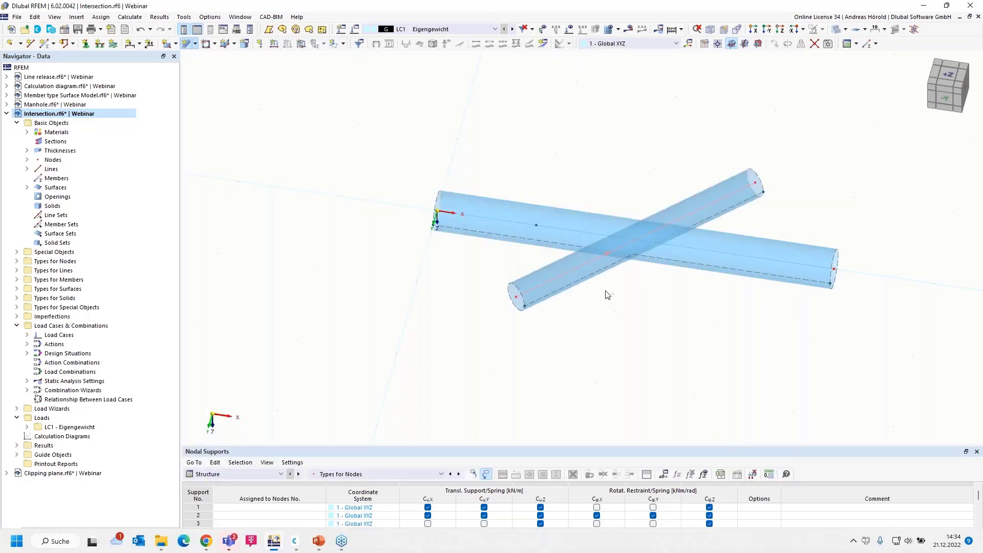
pyautogui.press('Escape')
# Select both crossing pipe surfaces and divide them by their intersection without creating openings
pyautogui.scroll(2, 697, 361)
pyautogui.keyDown('ctrl'); pyautogui.moveTo(697, 361); pyautogui.dragTo(634, 241, button='middle'); pyautogui.keyUp('ctrl')
pyautogui.moveTo(609, 211); pyautogui.dragTo(471, 395)
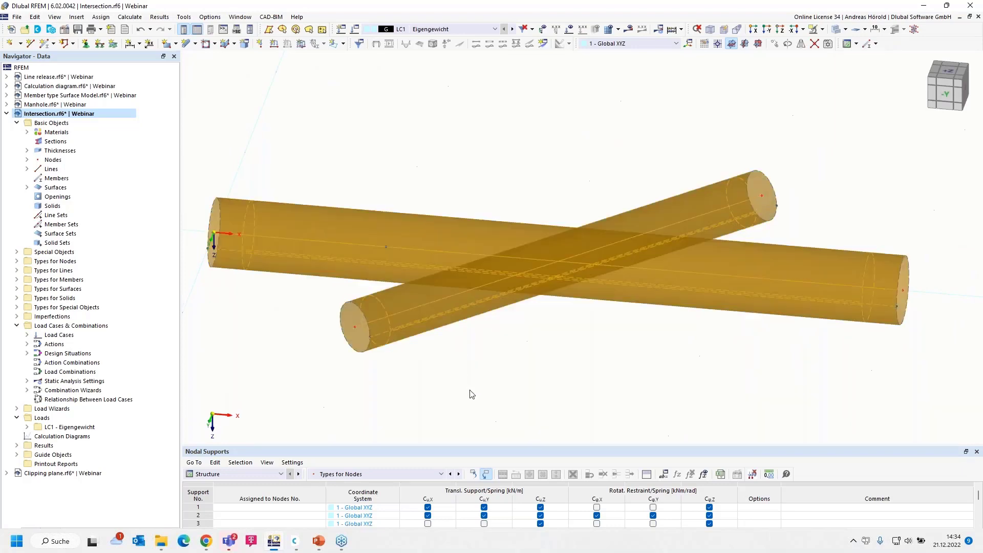
pyautogui.rightClick(700, 261)
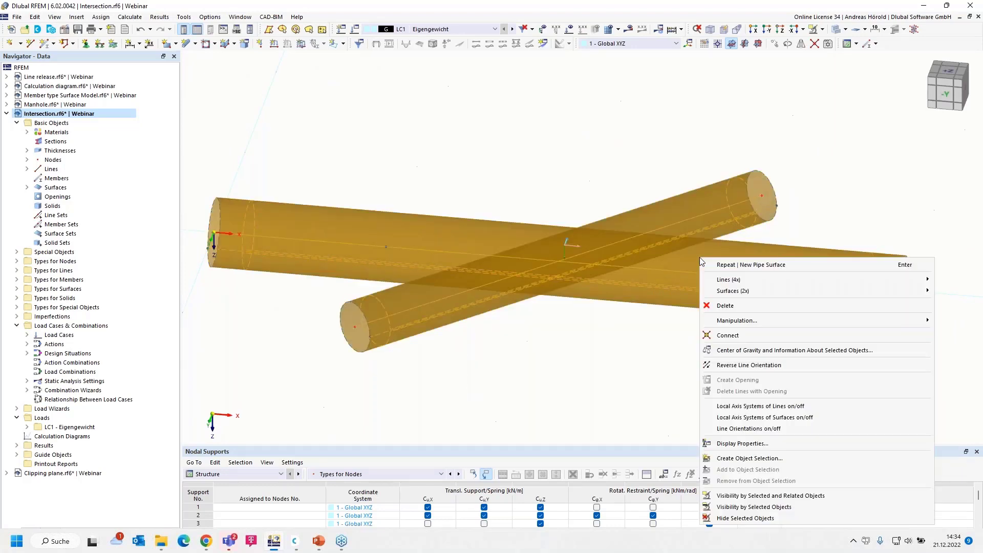
pyautogui.moveTo(766, 292)
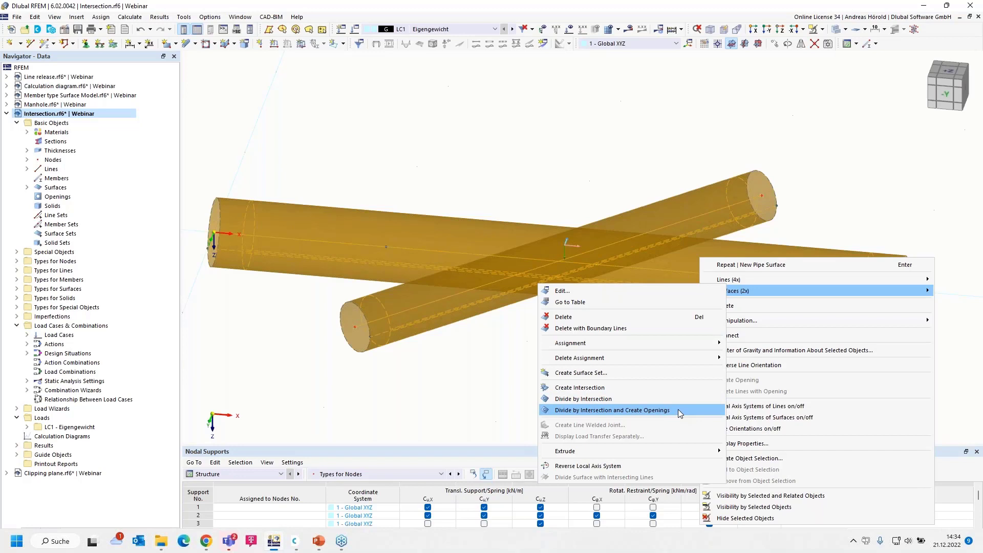
pyautogui.click(611, 399)
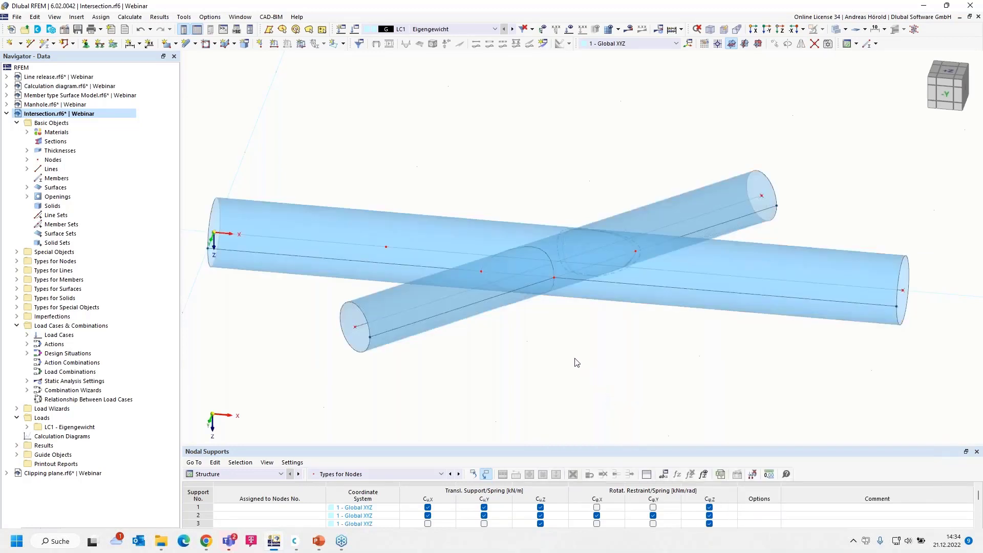
# List the model's surfaces and highlight surfaces 3 to 9 one by one to see which pipe part each represents
pyautogui.scroll(1, 567, 344)
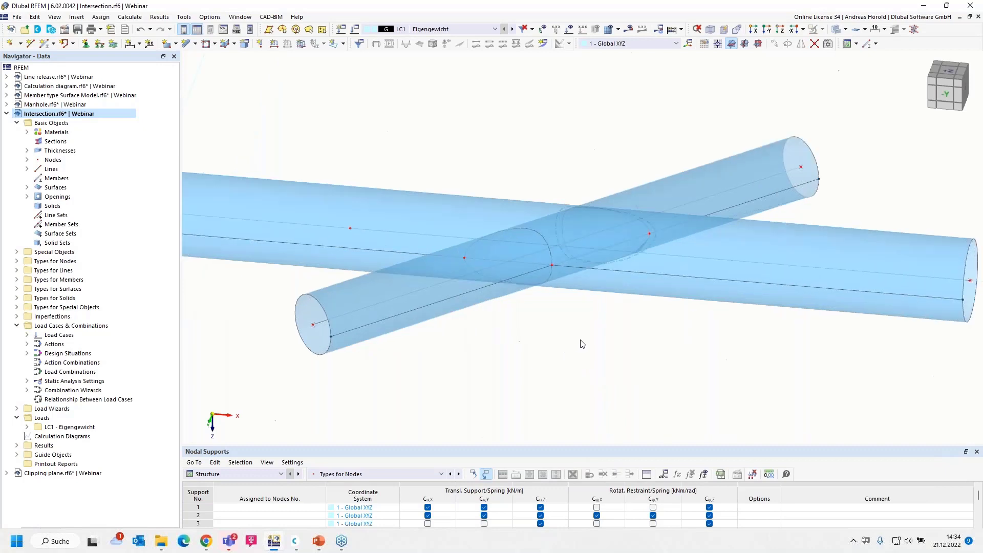
pyautogui.moveTo(581, 342); pyautogui.dragTo(640, 370, button='middle')
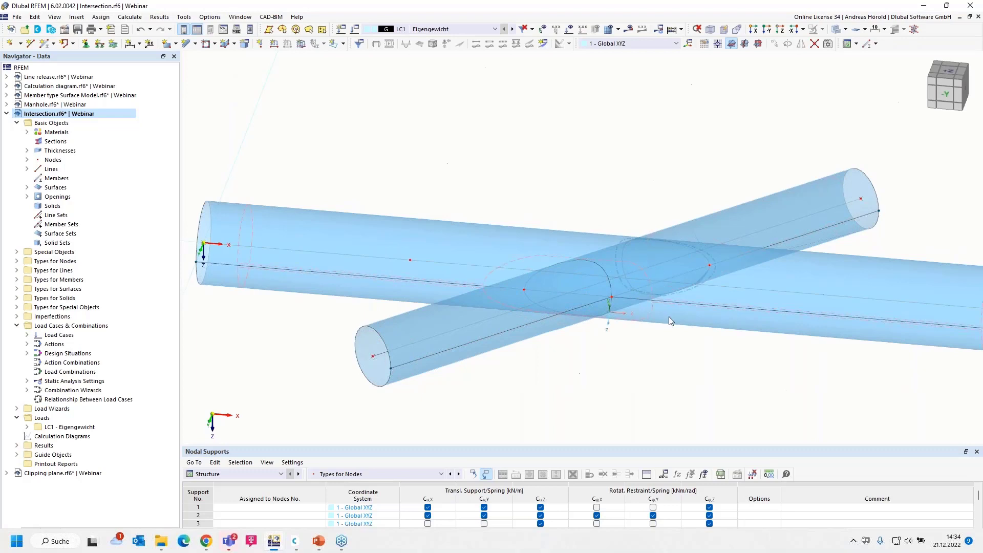
pyautogui.scroll(-1, 664, 397)
pyautogui.moveTo(656, 389); pyautogui.dragTo(633, 332, button='middle')
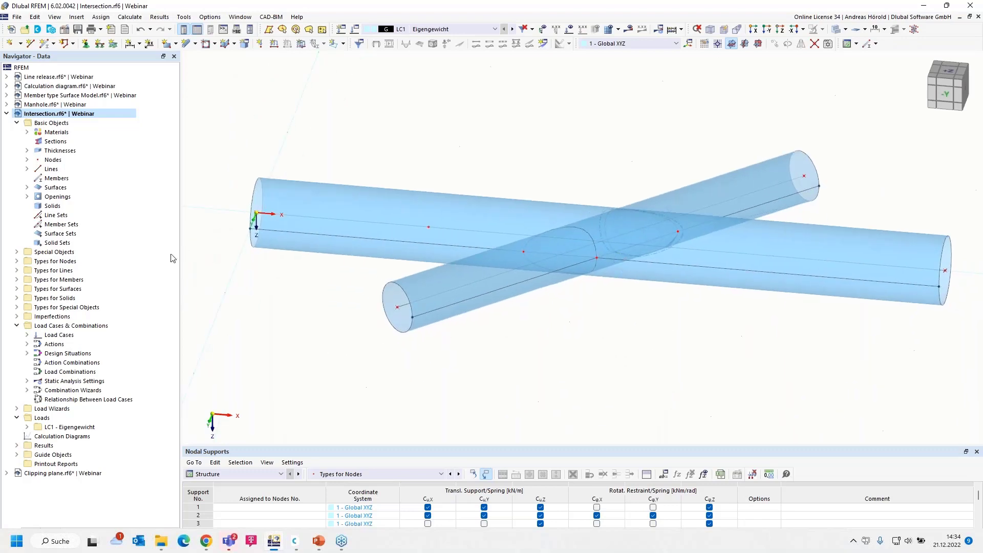
pyautogui.click(27, 188)
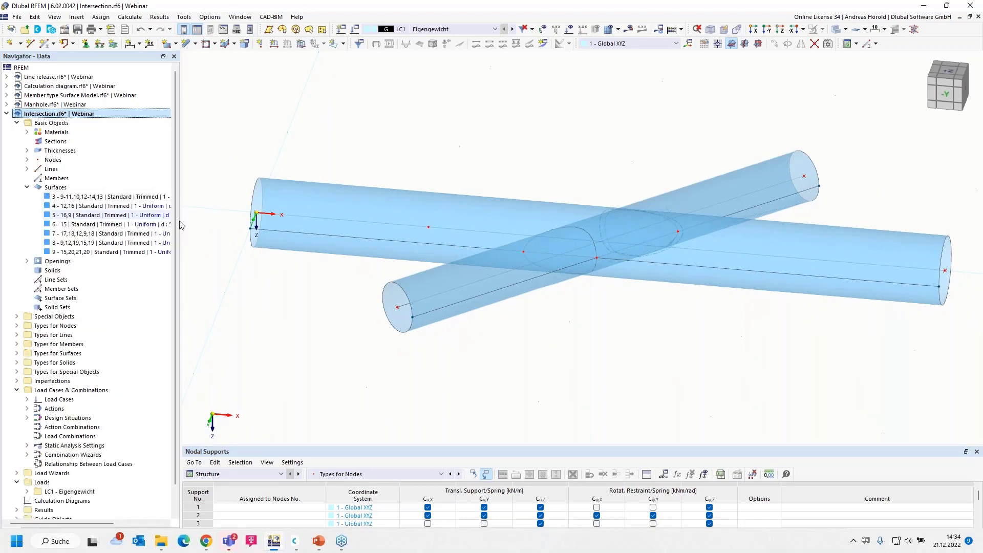
pyautogui.moveTo(177, 225)
pyautogui.mouseDown()
pyautogui.moveTo(219, 226)
pyautogui.moveTo(191, 226)
pyautogui.mouseUp()
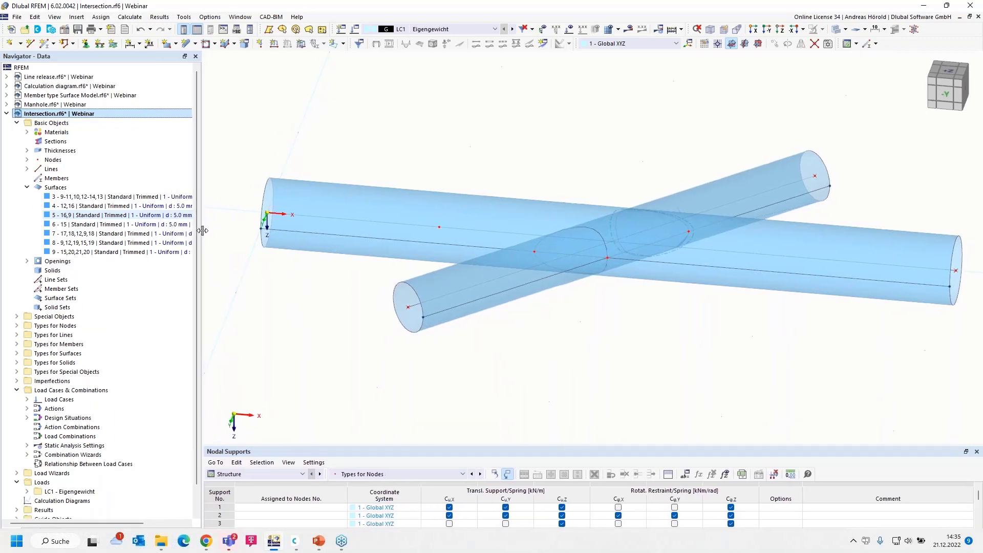
pyautogui.click(120, 197)
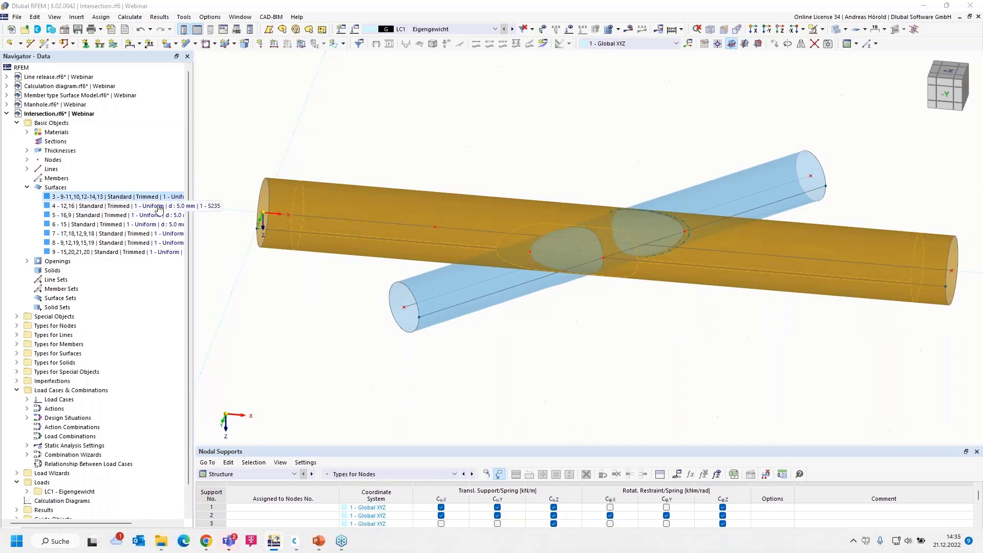
pyautogui.click(129, 207)
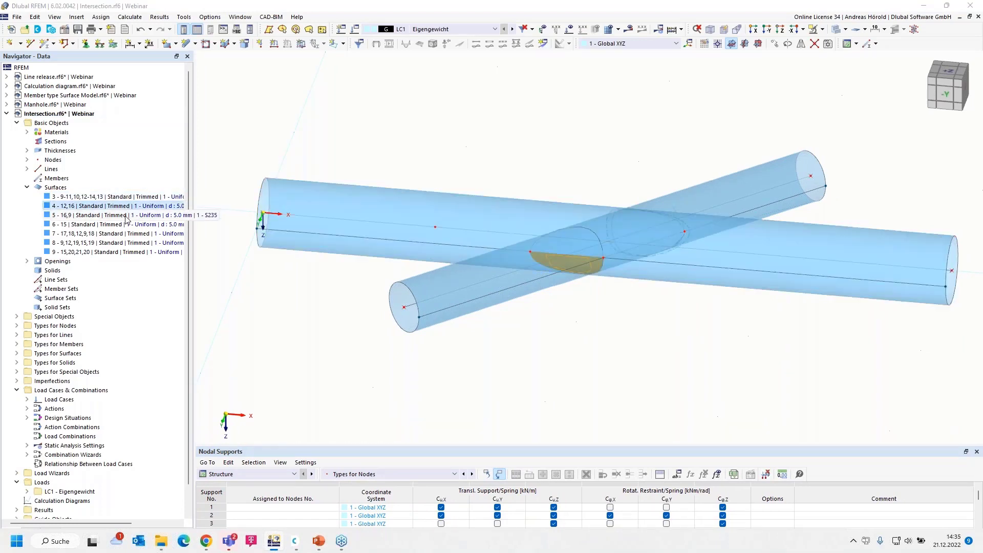
pyautogui.click(126, 215)
pyautogui.click(118, 228)
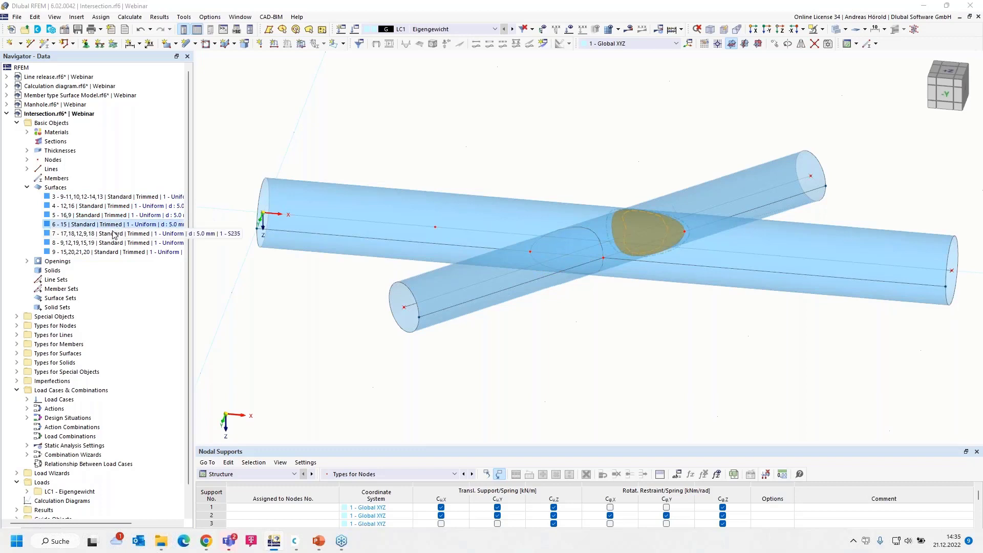
pyautogui.click(115, 234)
pyautogui.click(114, 244)
pyautogui.click(116, 252)
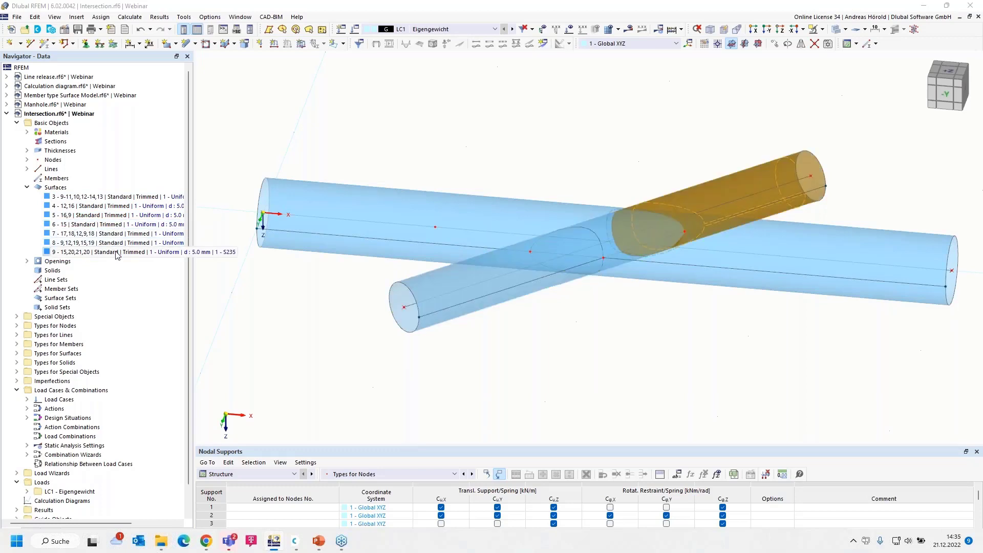
# Delete the inner intersection surfaces 4, 5, 6 and 8, keeping the main pipe and both outer branch pieces
pyautogui.click(113, 206)
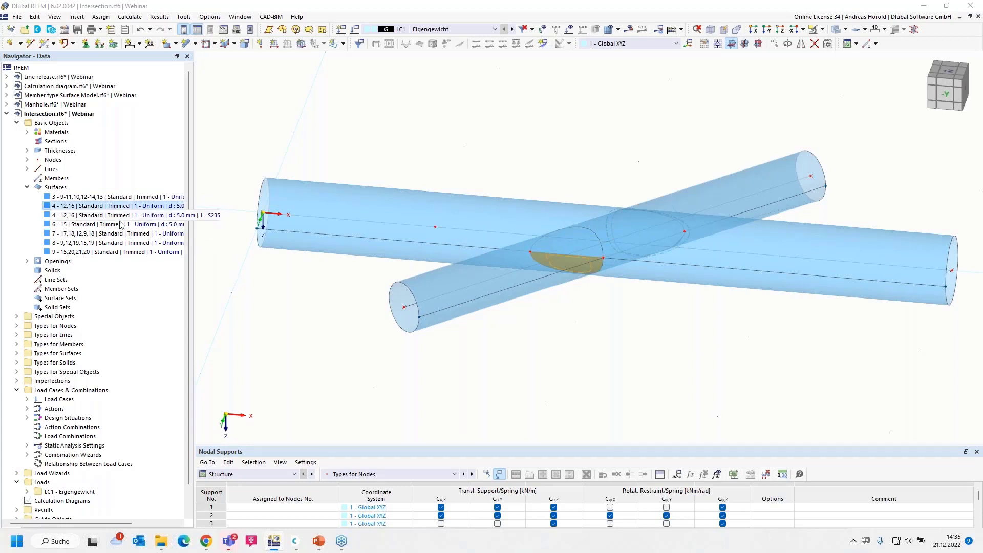
pyautogui.keyDown('ctrl'); pyautogui.click(113, 216); pyautogui.keyUp('ctrl')
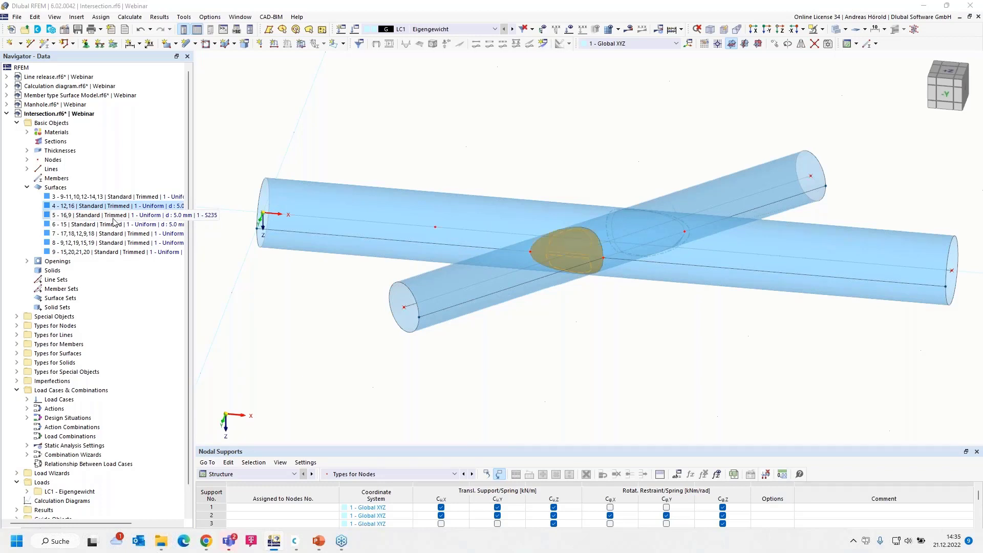
pyautogui.keyDown('ctrl'); pyautogui.click(114, 226); pyautogui.keyUp('ctrl')
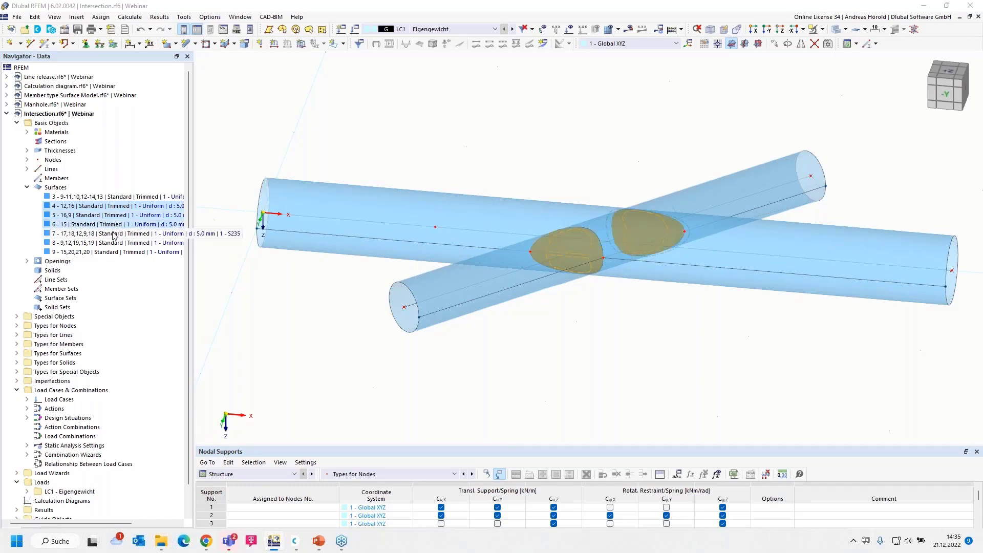
pyautogui.keyDown('ctrl'); pyautogui.click(114, 235); pyautogui.keyUp('ctrl')
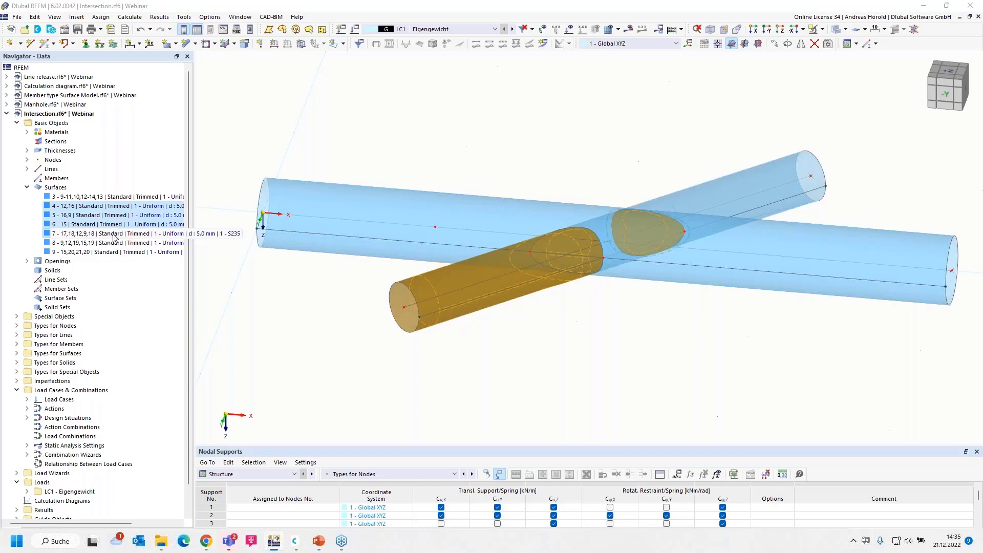
pyautogui.keyDown('ctrl'); pyautogui.click(114, 234); pyautogui.keyUp('ctrl')
pyautogui.keyDown('ctrl'); pyautogui.click(113, 243); pyautogui.keyUp('ctrl')
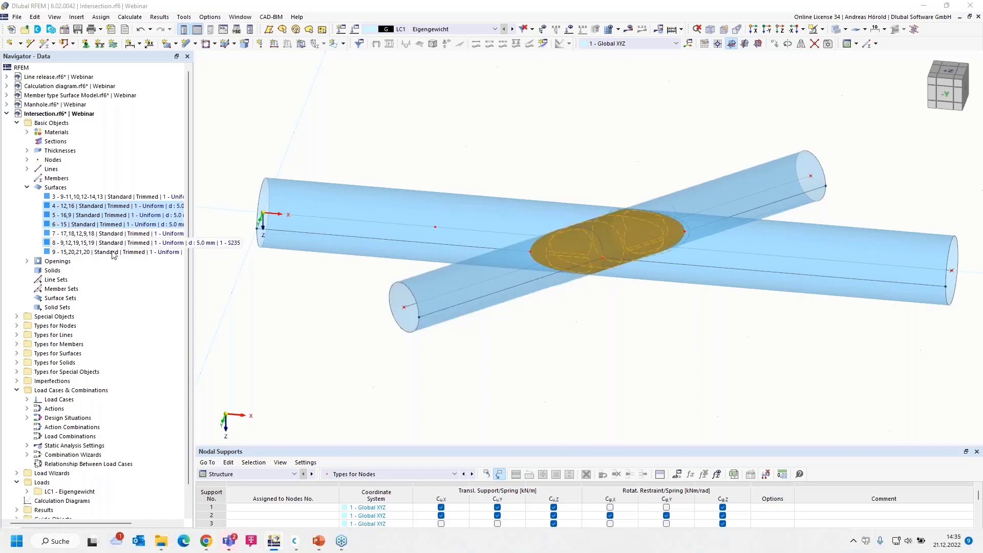
pyautogui.keyDown('ctrl'); pyautogui.click(110, 254); pyautogui.keyUp('ctrl')
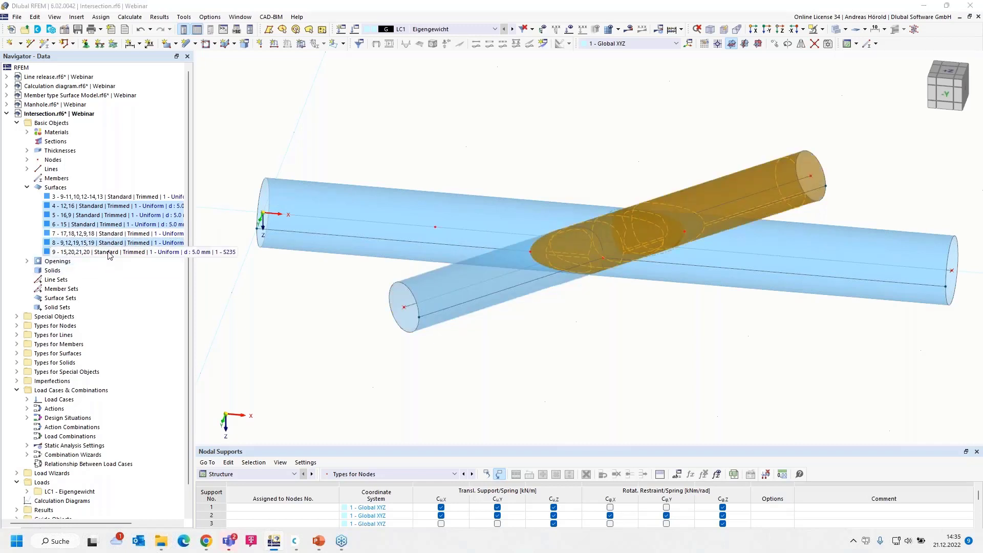
pyautogui.keyDown('ctrl'); pyautogui.click(109, 256); pyautogui.keyUp('ctrl')
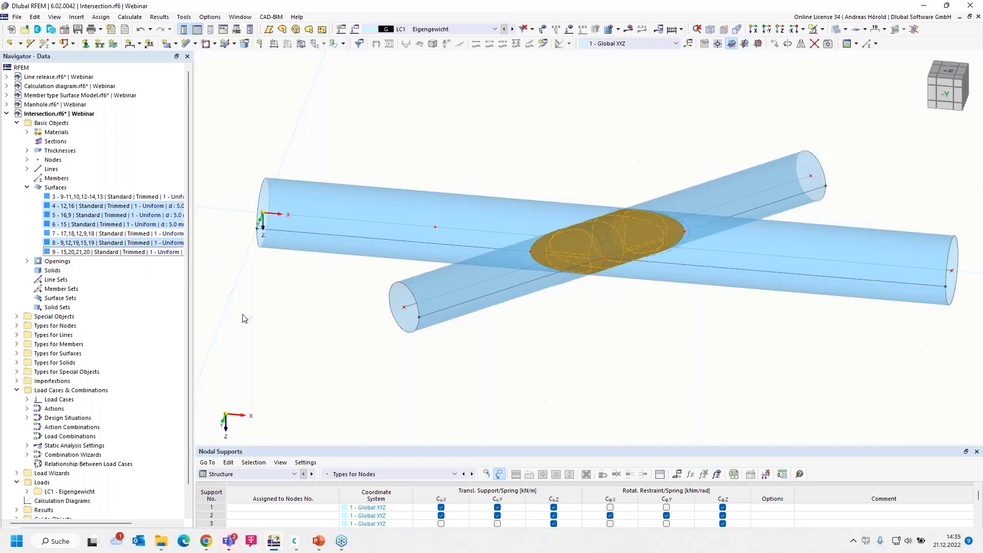
pyautogui.press('Delete')
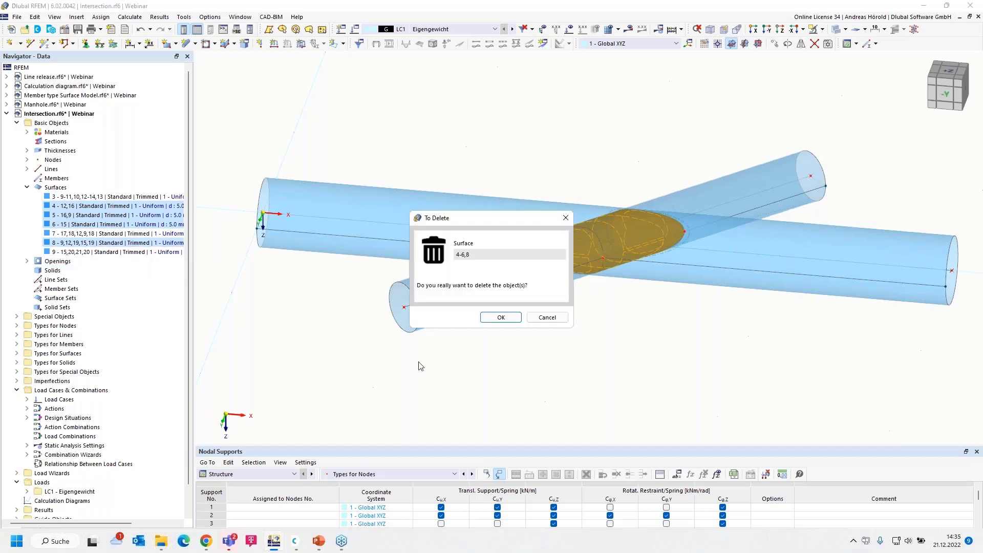
pyautogui.click(499, 318)
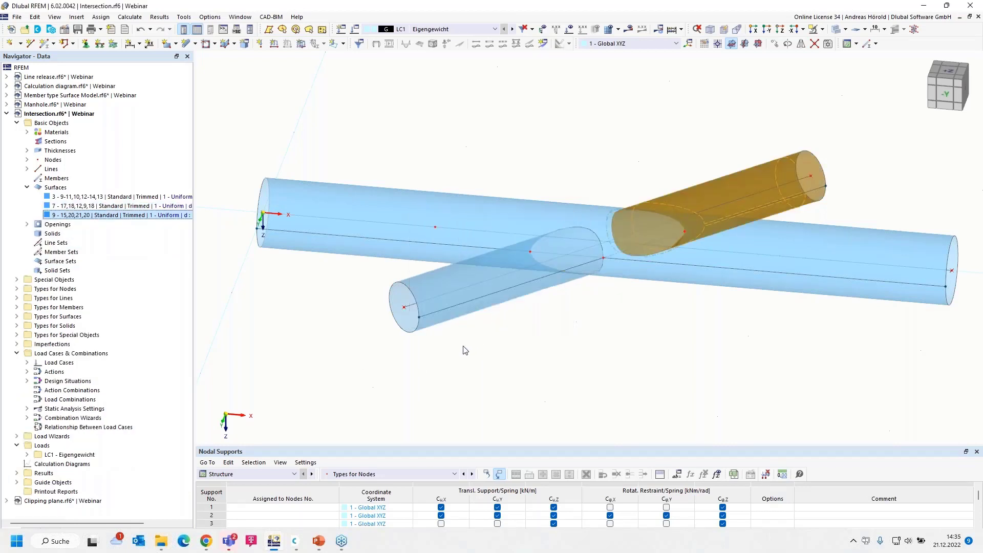
# Examine the intersection edges between the trimmed pipes up close and check the presentation slide on curved surface intersections and clipping planes
pyautogui.moveTo(512, 389)
pyautogui.keyDown('ctrl'); pyautogui.mouseDown(button='middle')
pyautogui.moveTo(630, 327)
pyautogui.moveTo(533, 338)
pyautogui.moveTo(344, 278)
pyautogui.moveTo(333, 325)
pyautogui.moveTo(492, 362)
pyautogui.moveTo(493, 390)
pyautogui.mouseUp(button='middle'); pyautogui.keyUp('ctrl')
pyautogui.scroll(3, 590, 340)
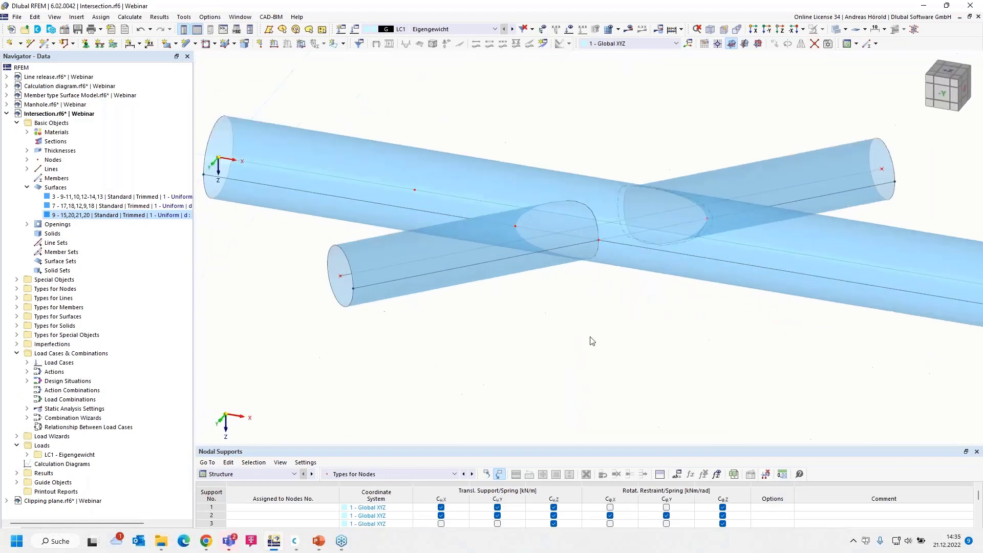
pyautogui.moveTo(585, 334); pyautogui.dragTo(570, 429, button='middle')
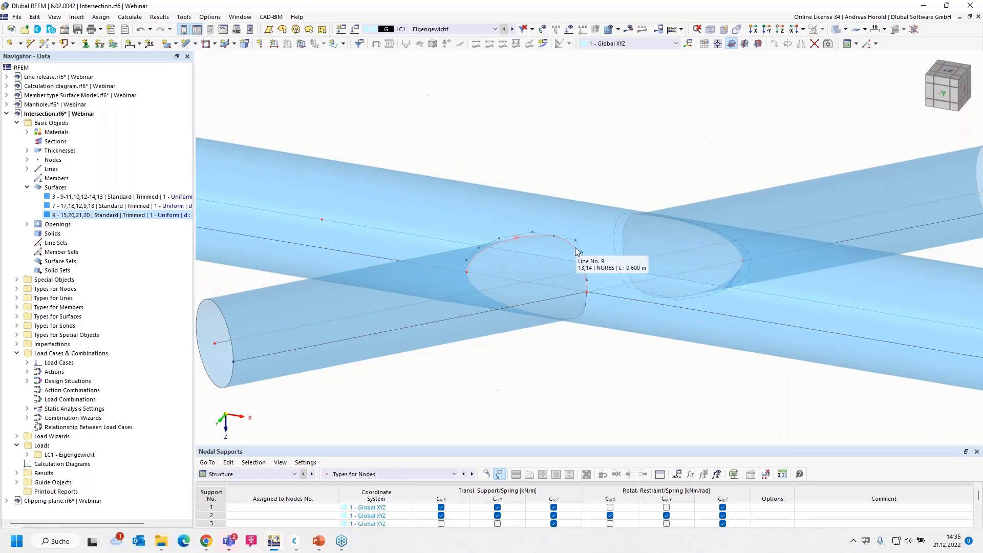
pyautogui.scroll(-2, 604, 379)
pyautogui.moveTo(605, 391); pyautogui.dragTo(547, 354, button='middle')
pyautogui.scroll(-1, 548, 355)
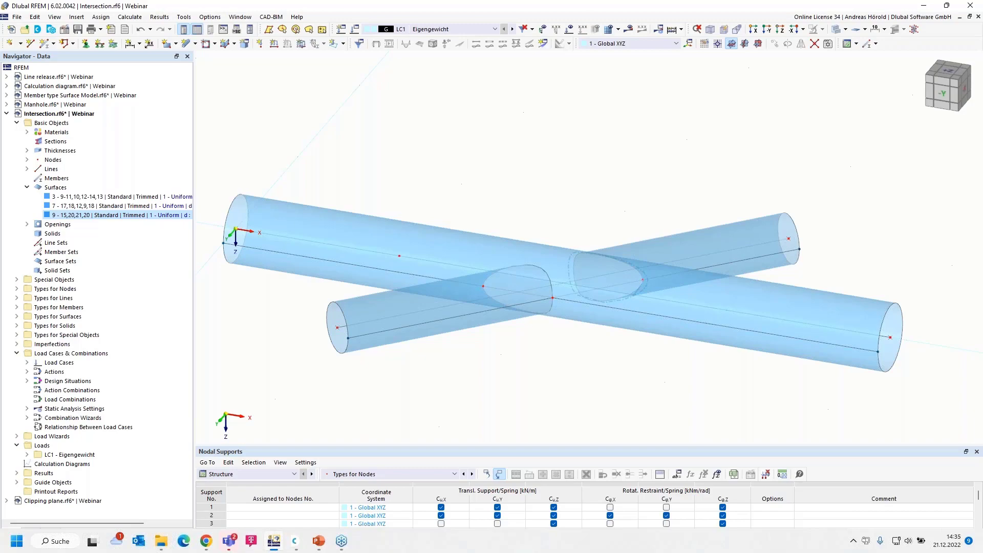
pyautogui.hotkey('alt', 'Tab')
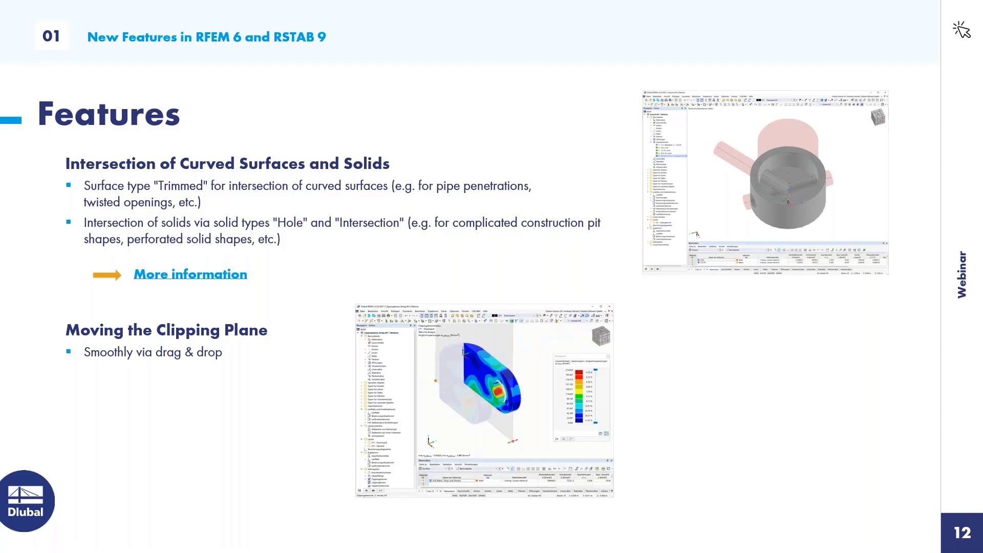
pyautogui.hotkey('alt', 'Tab')
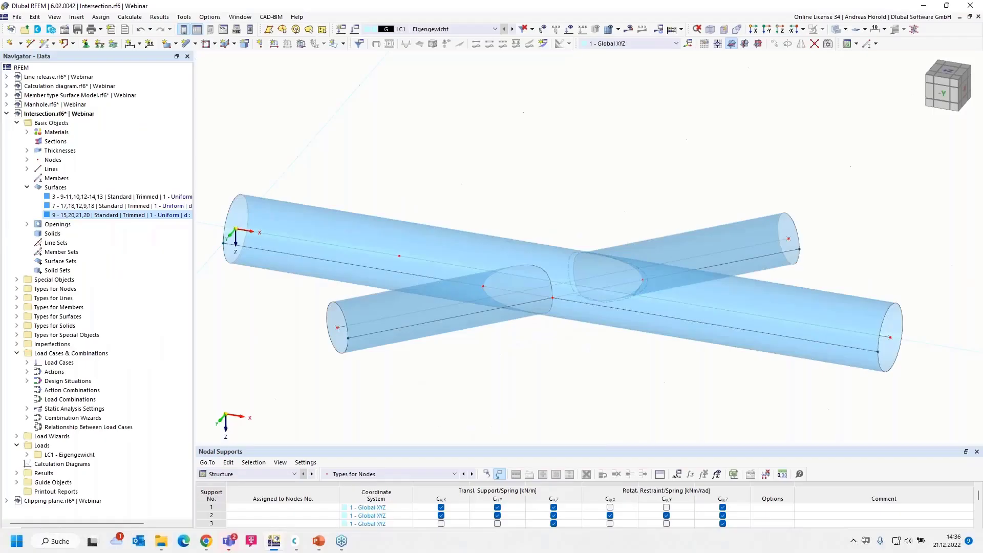
# Switch to the Clipping plane.rf6 model and start a new clipping plane among its guide objects
pyautogui.click(9, 114)
pyautogui.click(54, 124)
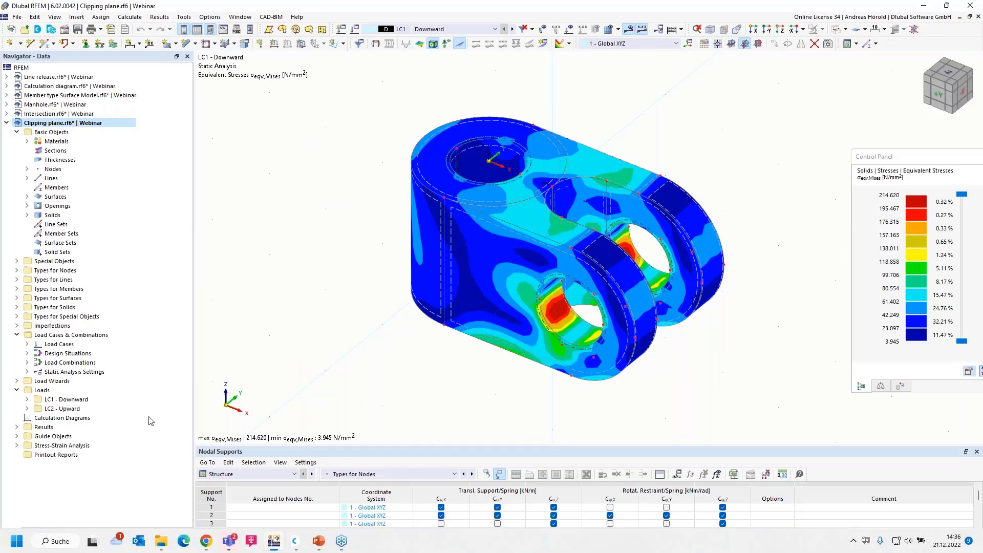
pyautogui.click(17, 436)
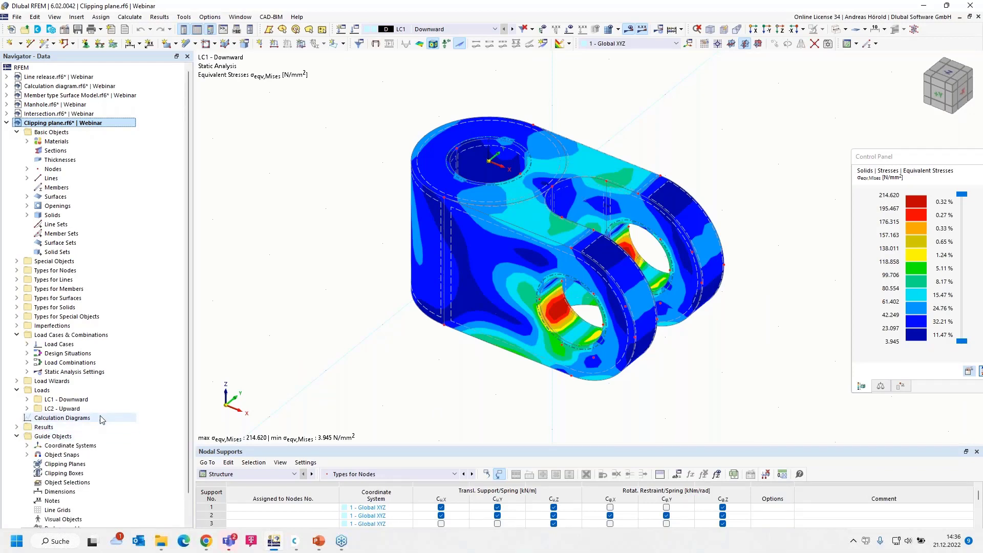
pyautogui.scroll(-1, 102, 419)
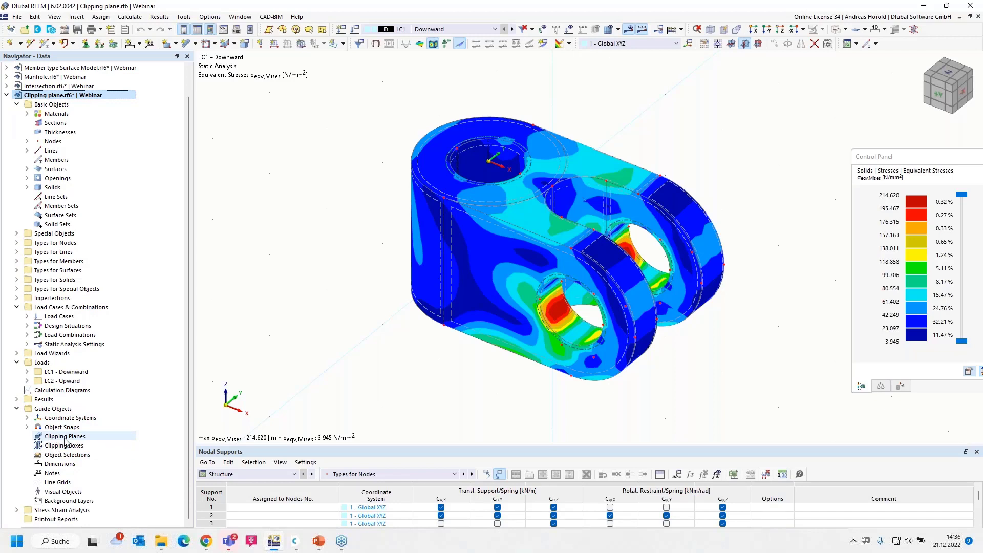
pyautogui.rightClick(66, 438)
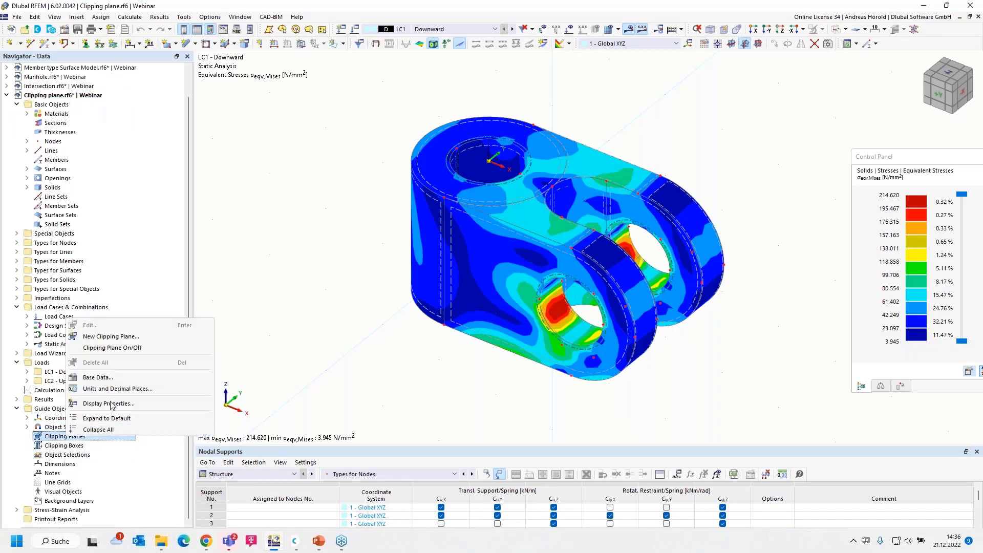
pyautogui.click(120, 339)
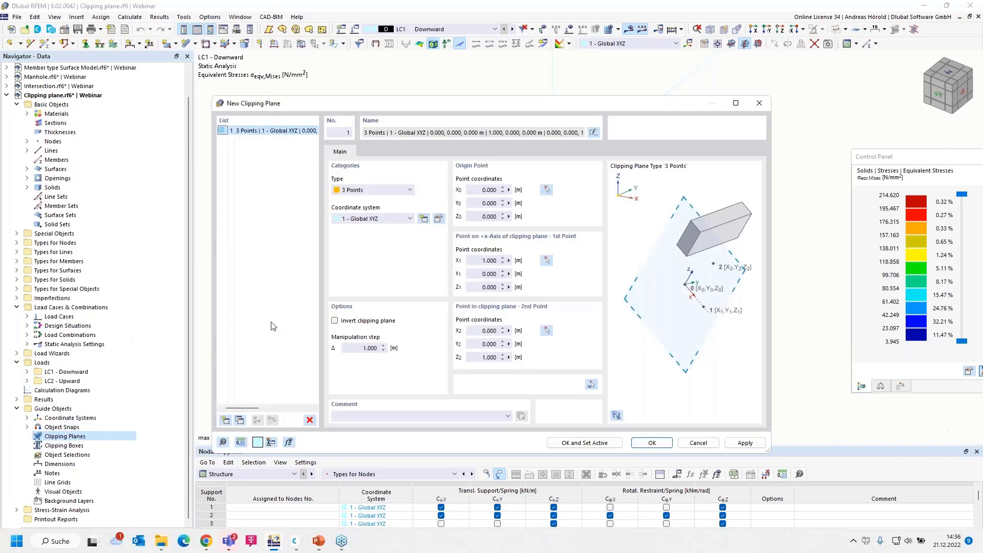
# Define the clipping plane as Offset XYZ parallel to XZ with its origin at the node 0.040, -0.010, 0.000 m, and set it active
pyautogui.click(378, 192)
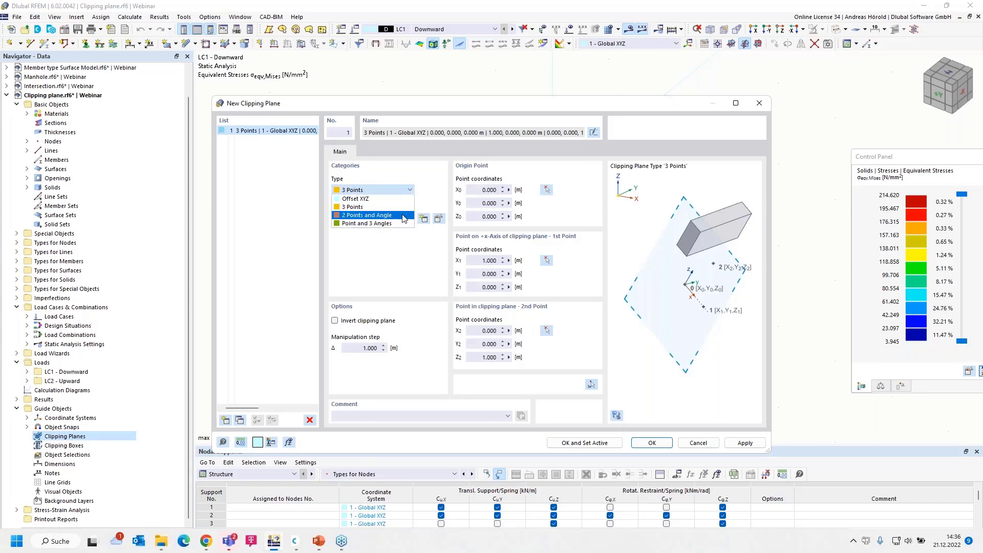
pyautogui.click(381, 199)
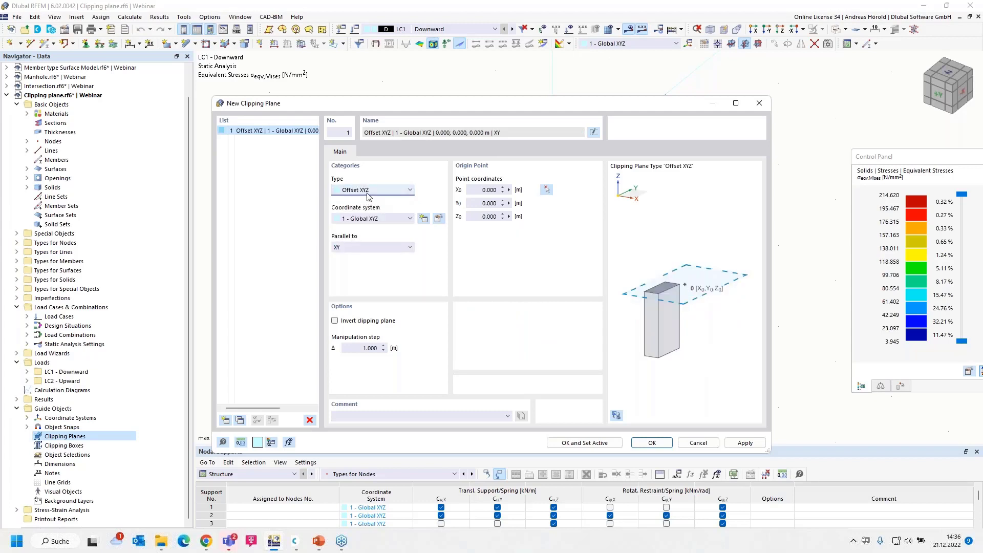
pyautogui.click(547, 190)
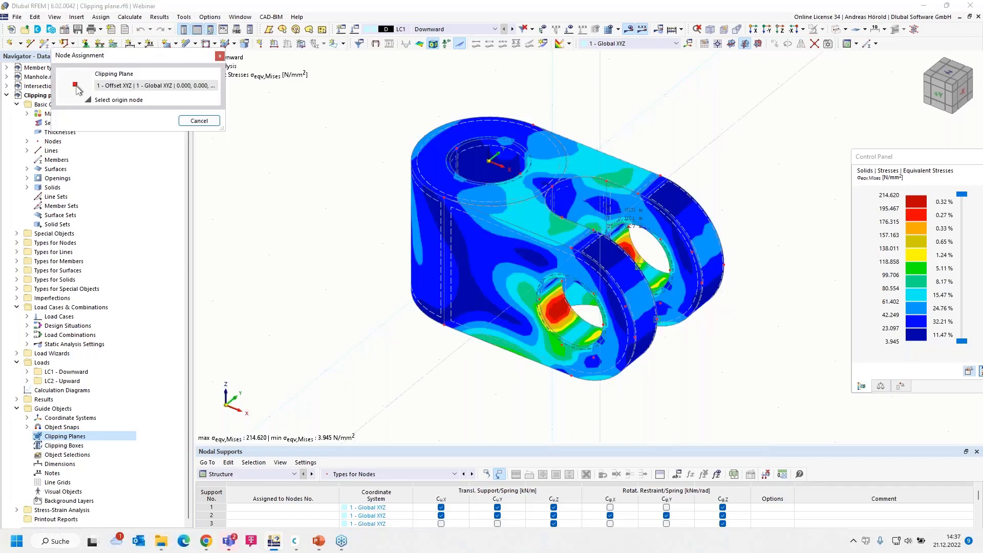
pyautogui.click(563, 231)
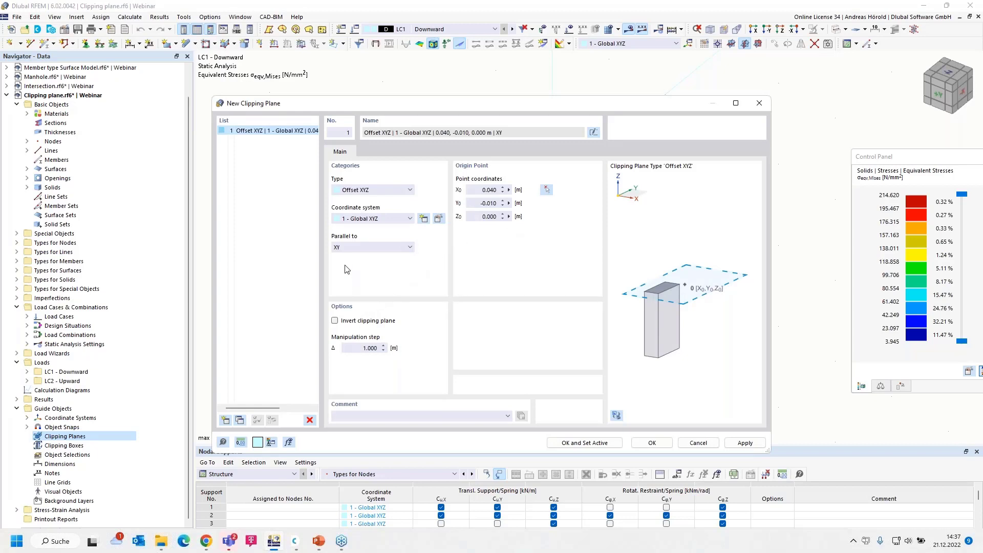
pyautogui.click(355, 246)
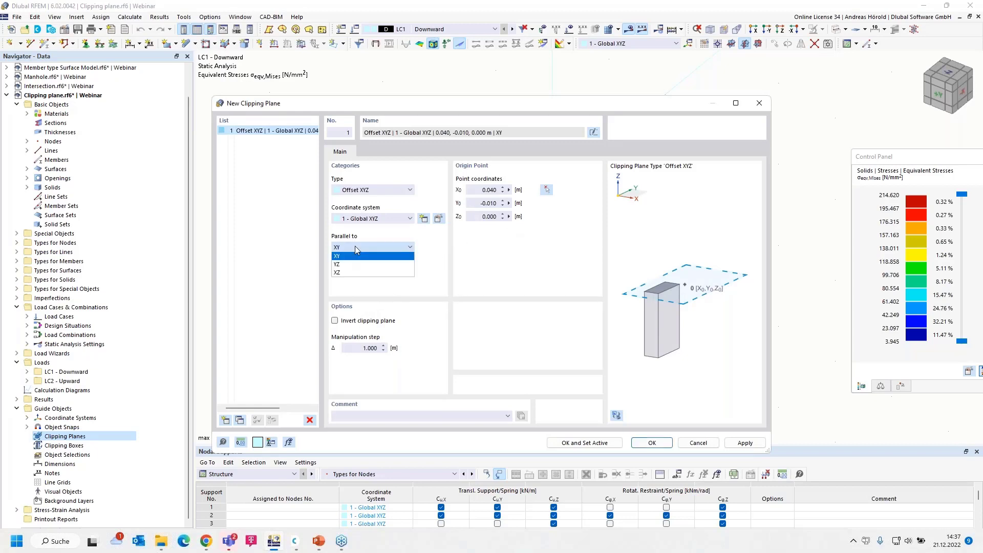
pyautogui.click(355, 272)
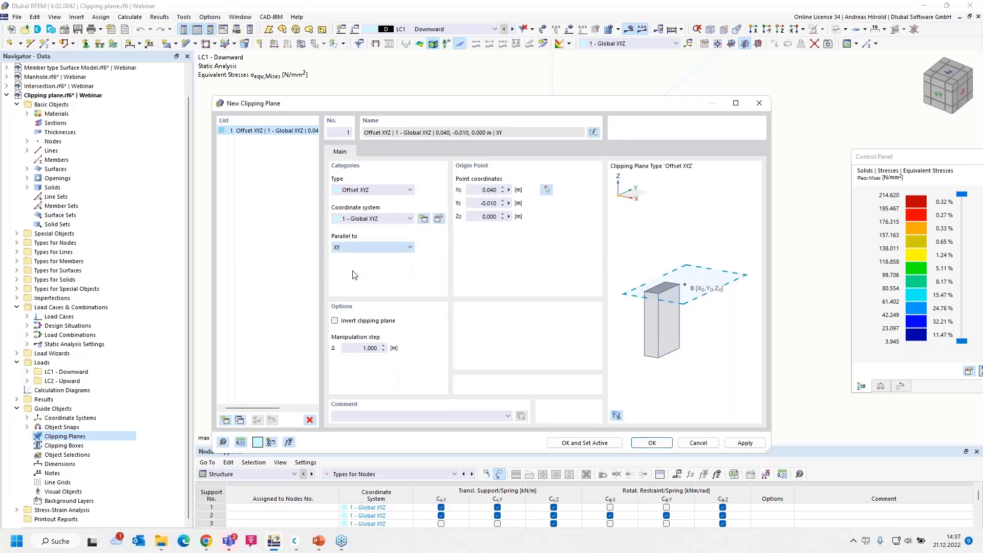
pyautogui.click(584, 443)
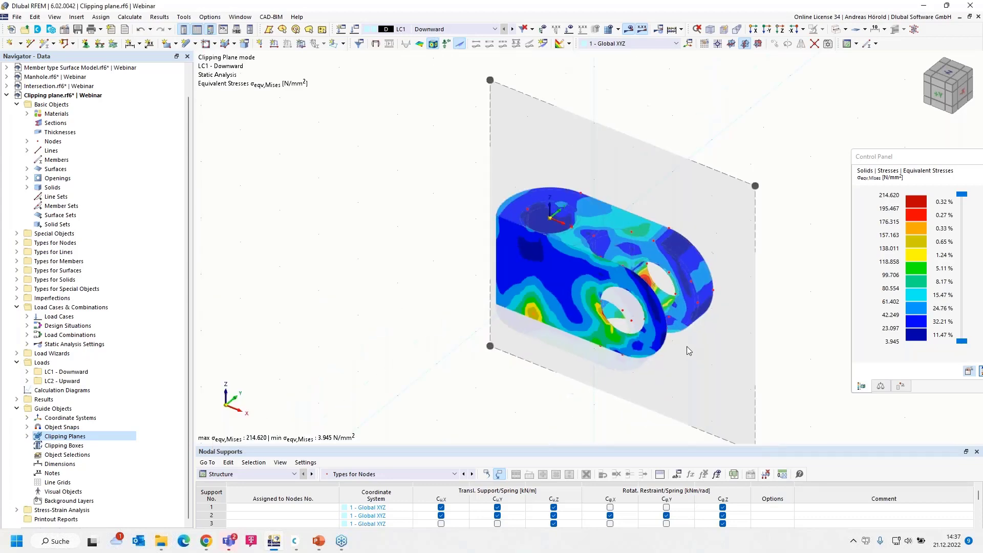
# Move the XZ clipping plane through the stressed solid outward to a Y offset of about -0.018 m
pyautogui.moveTo(687, 346); pyautogui.dragTo(635, 305, button='middle')
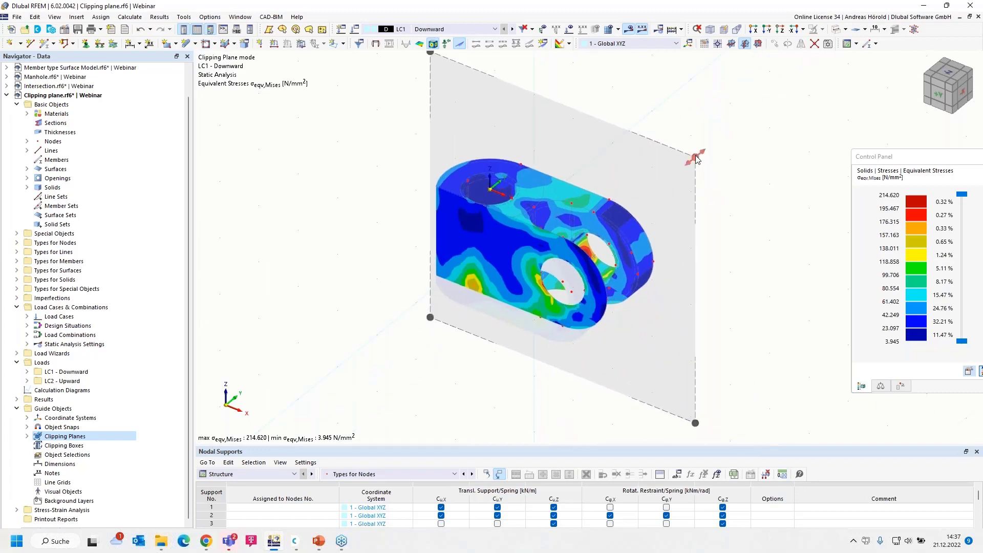
pyautogui.moveTo(694, 158)
pyautogui.mouseDown()
pyautogui.moveTo(669, 175)
pyautogui.moveTo(747, 143)
pyautogui.moveTo(695, 183)
pyautogui.moveTo(691, 162)
pyautogui.mouseUp()
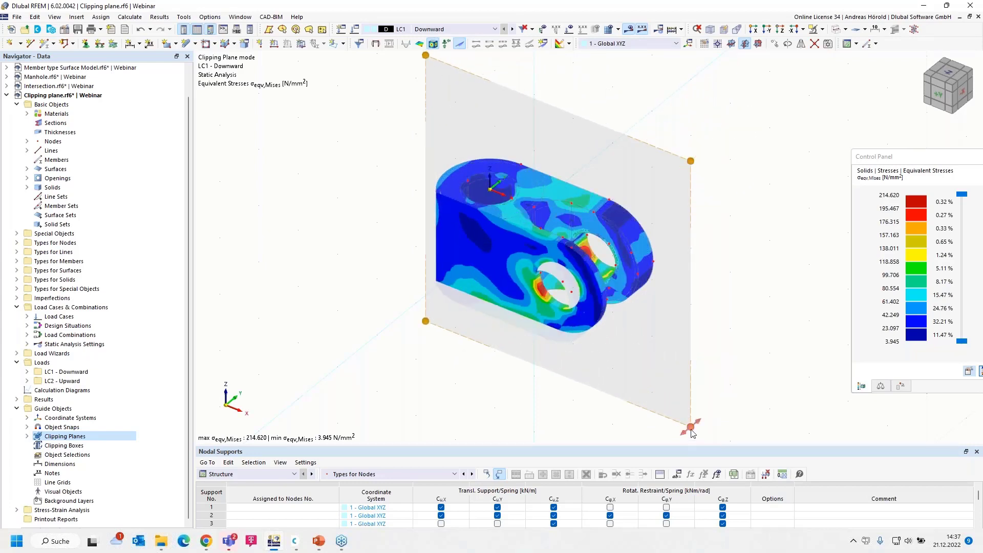
pyautogui.moveTo(691, 429)
pyautogui.mouseDown()
pyautogui.moveTo(754, 376)
pyautogui.moveTo(762, 402)
pyautogui.moveTo(720, 405)
pyautogui.moveTo(684, 433)
pyautogui.mouseUp()
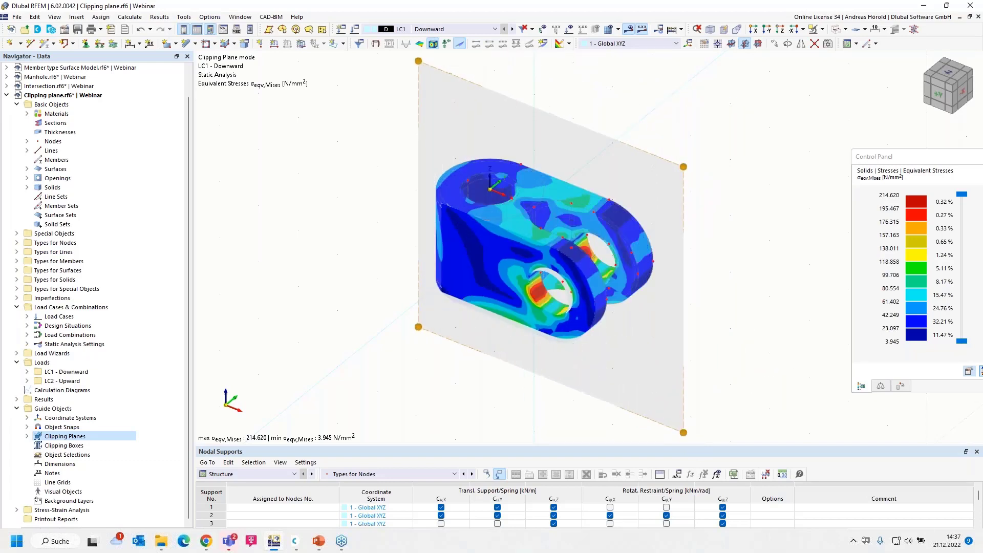
# Copy the clipping plane, make the copy parallel to YZ and active, and move it to an X offset of about 0.006 m
pyautogui.click(27, 436)
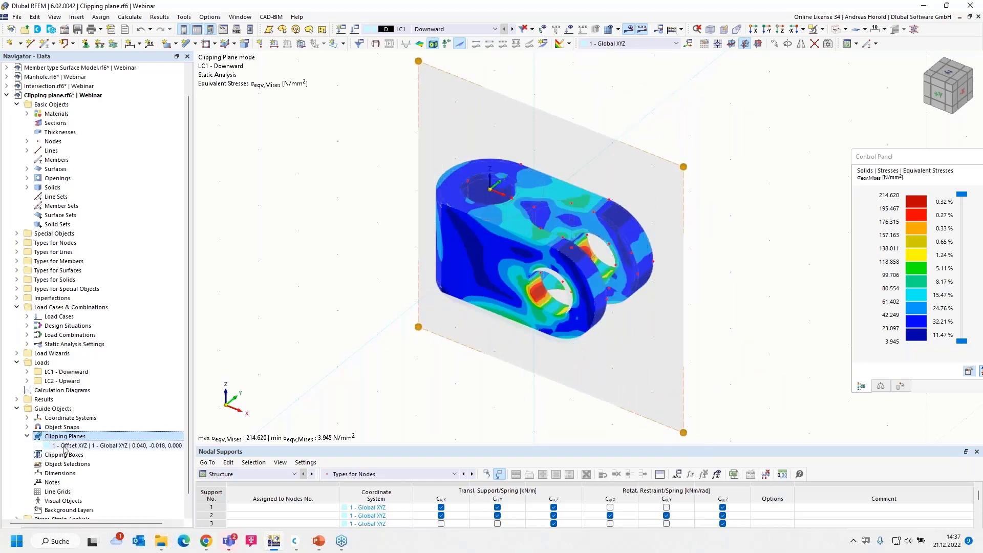
pyautogui.doubleClick(64, 446)
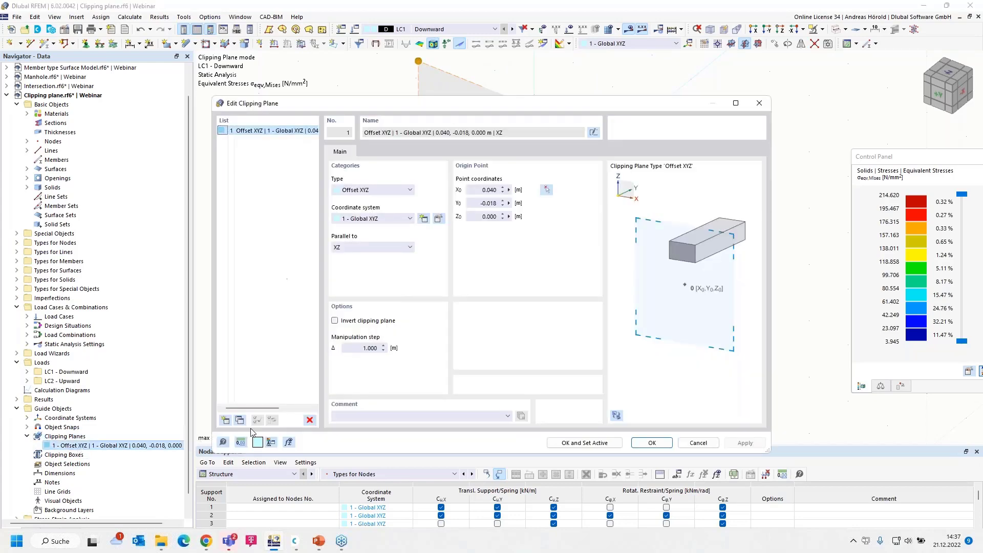
pyautogui.click(239, 420)
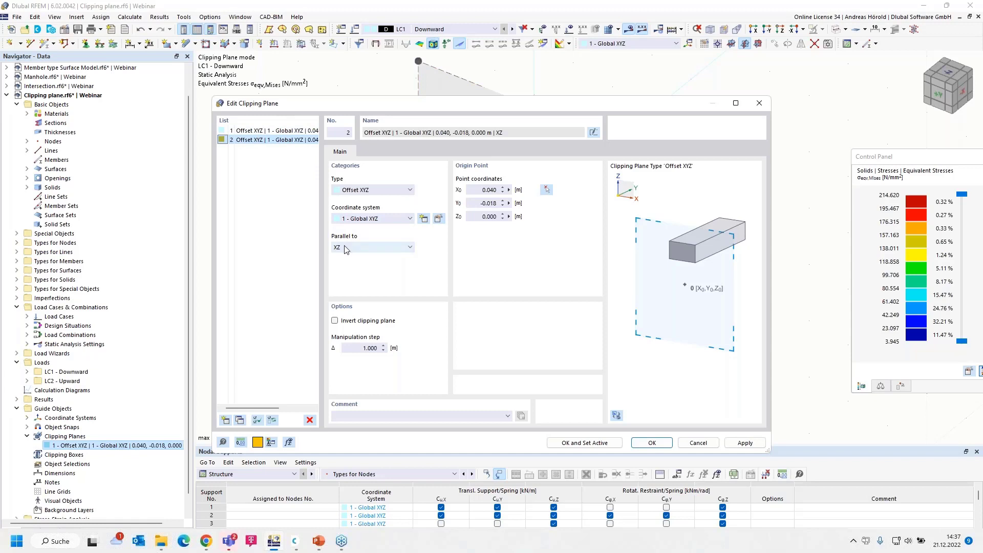
pyautogui.click(362, 250)
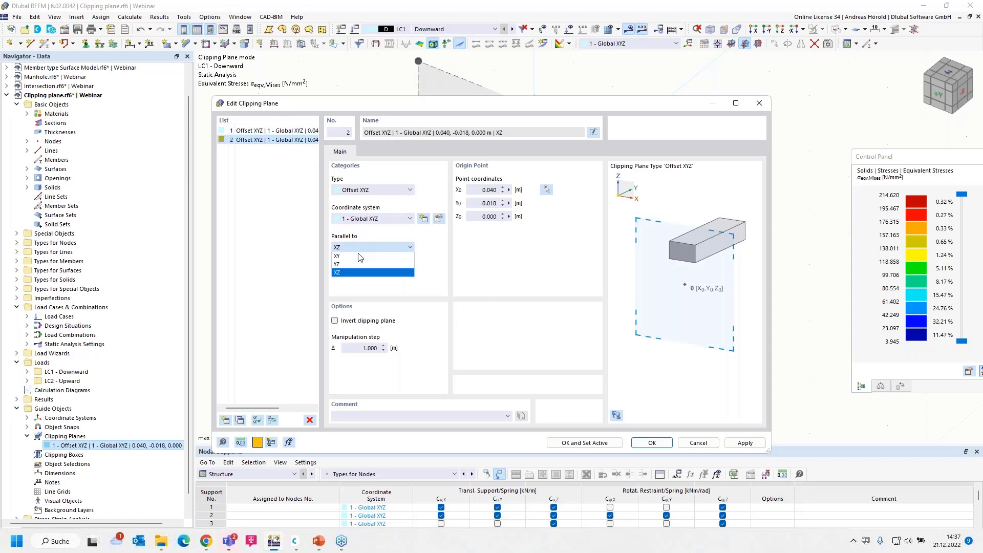
pyautogui.click(359, 264)
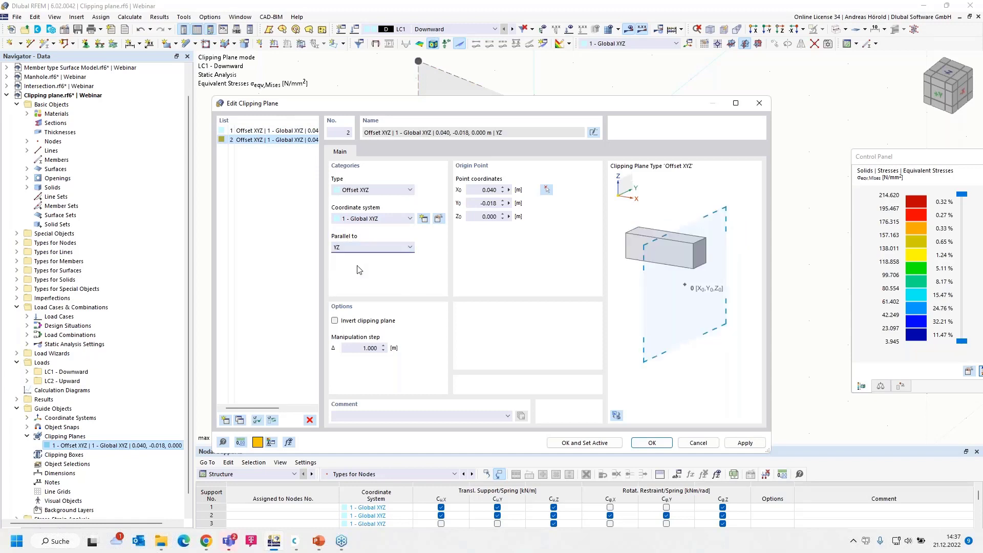
pyautogui.click(581, 442)
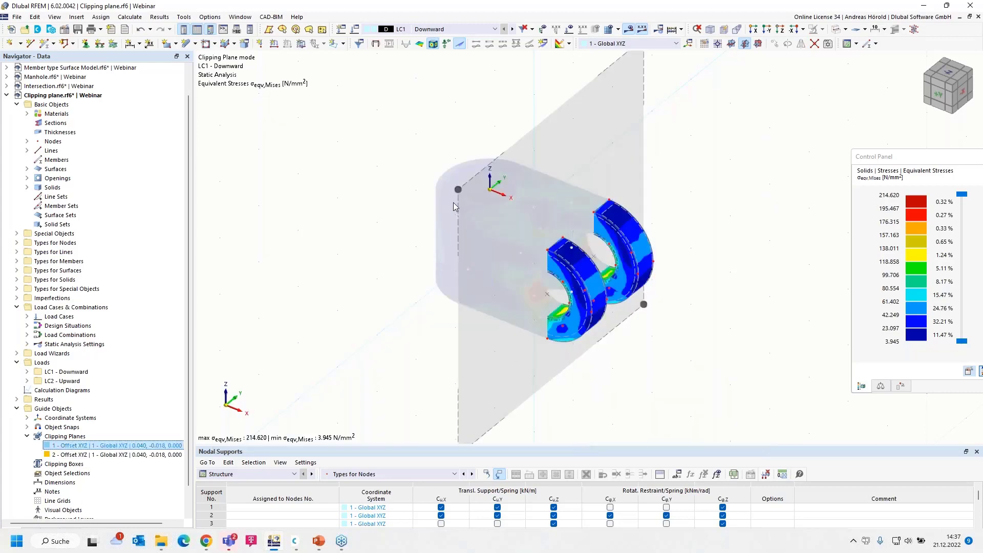
pyautogui.moveTo(458, 190); pyautogui.dragTo(390, 154)
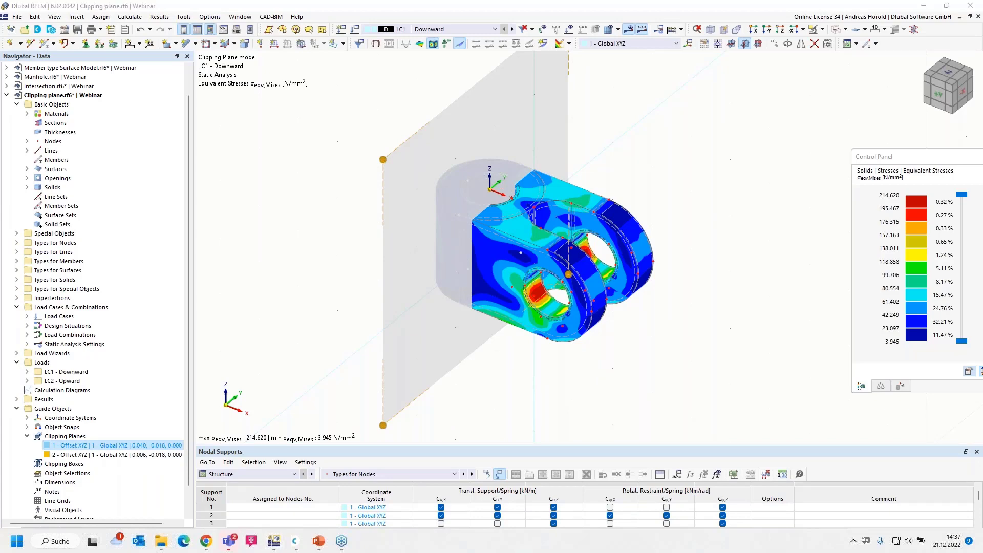
# Switch to the presentation's slide on assigning types in the graphic and review the linked product feature page's list of assignable object types
pyautogui.hotkey('alt', 'Tab')
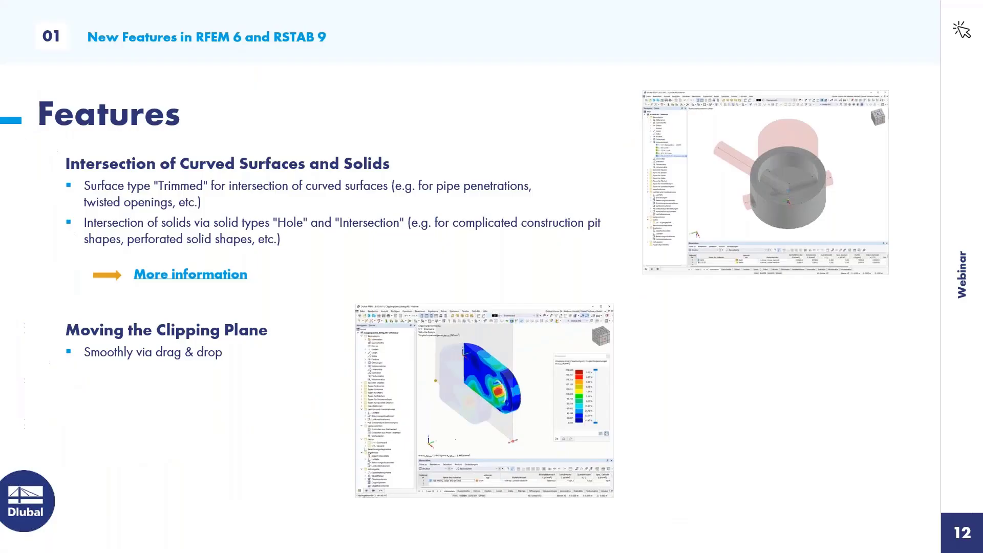
pyautogui.click(792, 354)
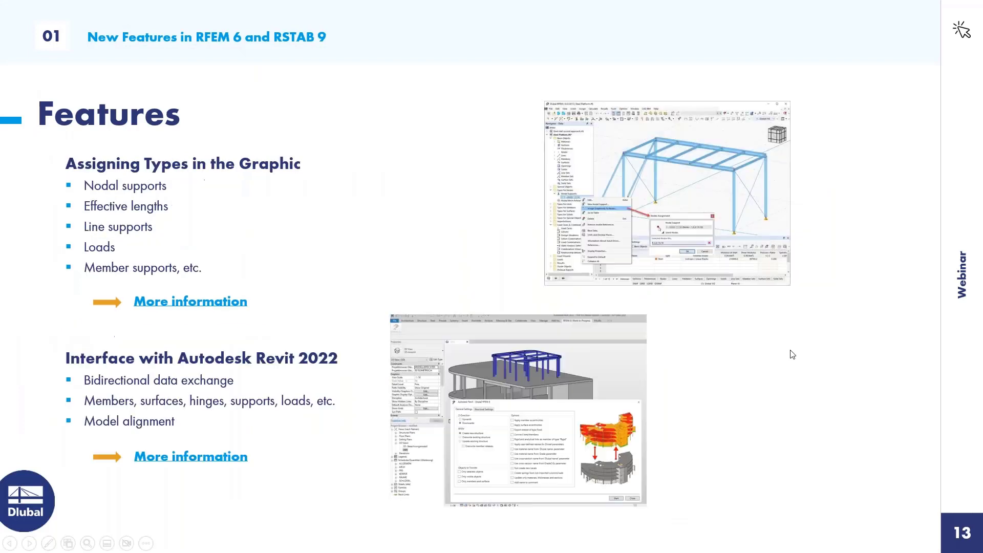
pyautogui.click(168, 303)
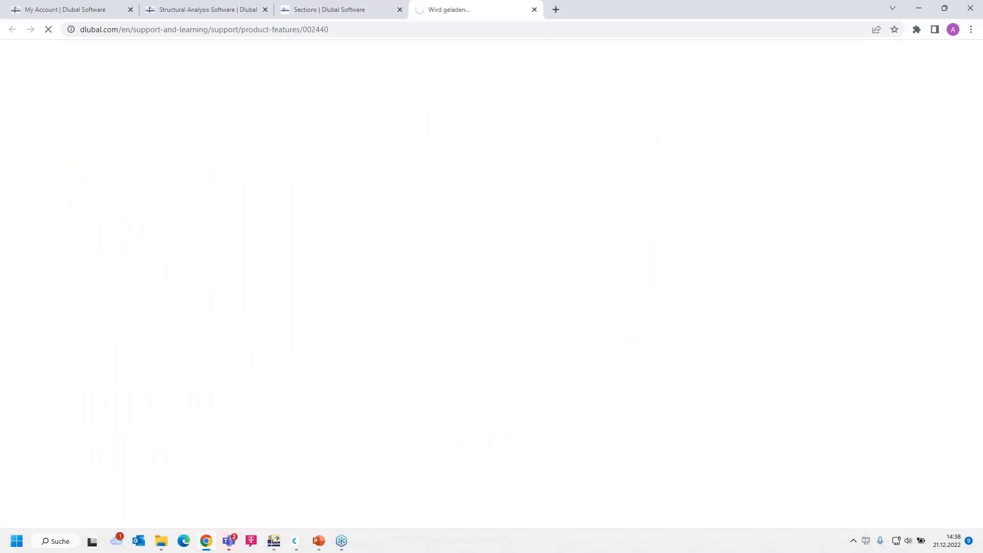
pyautogui.scroll(-1, 487, 284)
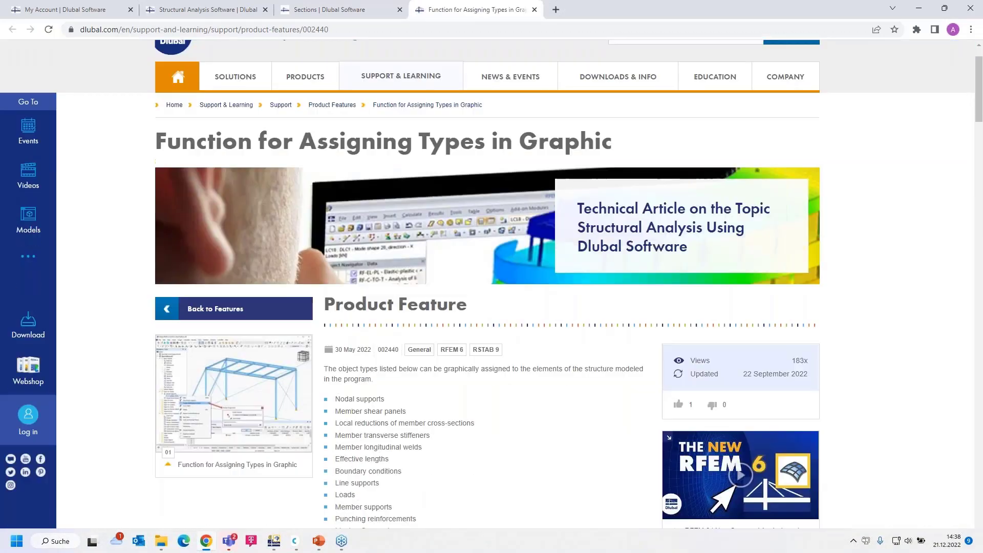
pyautogui.scroll(-3, 488, 284)
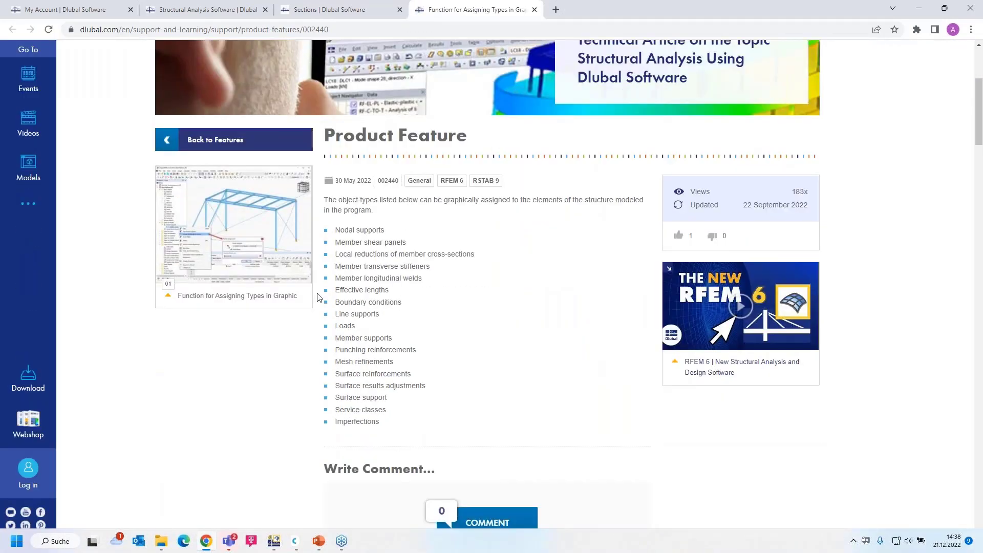
pyautogui.click(534, 10)
pyautogui.hotkey('alt', 'Tab')
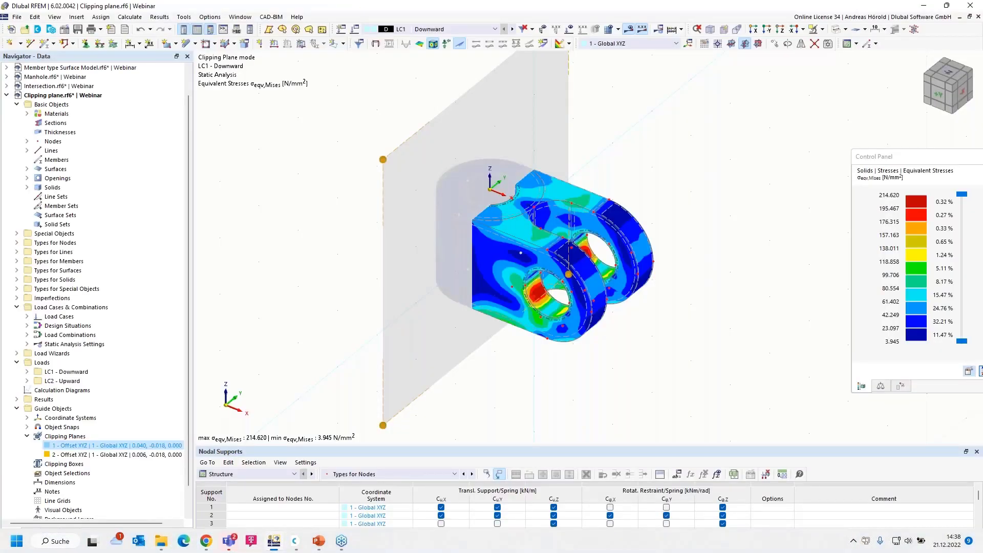
pyautogui.hotkey('alt', 'Tab')
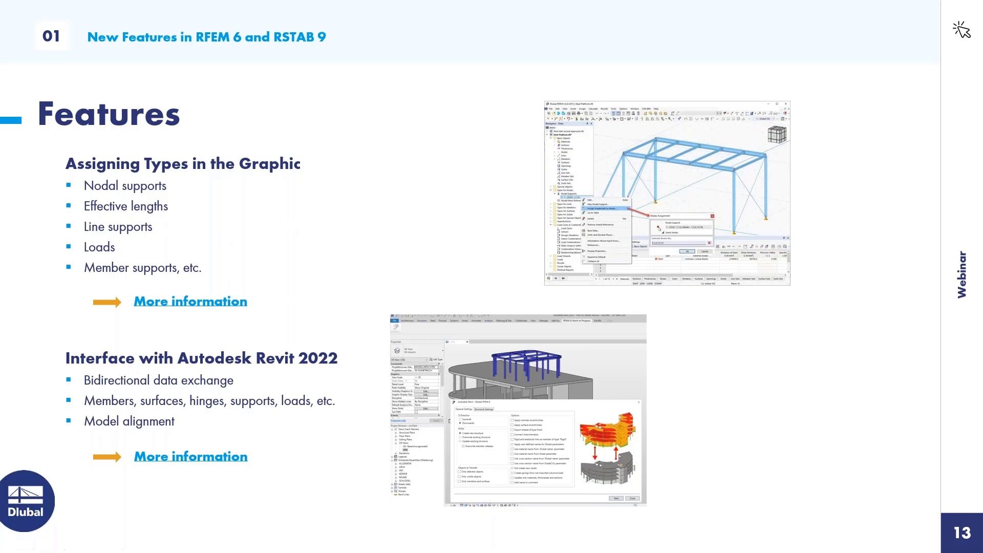
# Return to RFEM, switch to the Line release.rf6 model, view the whole frame and list its nodal supports
pyautogui.hotkey('alt', 'Tab')
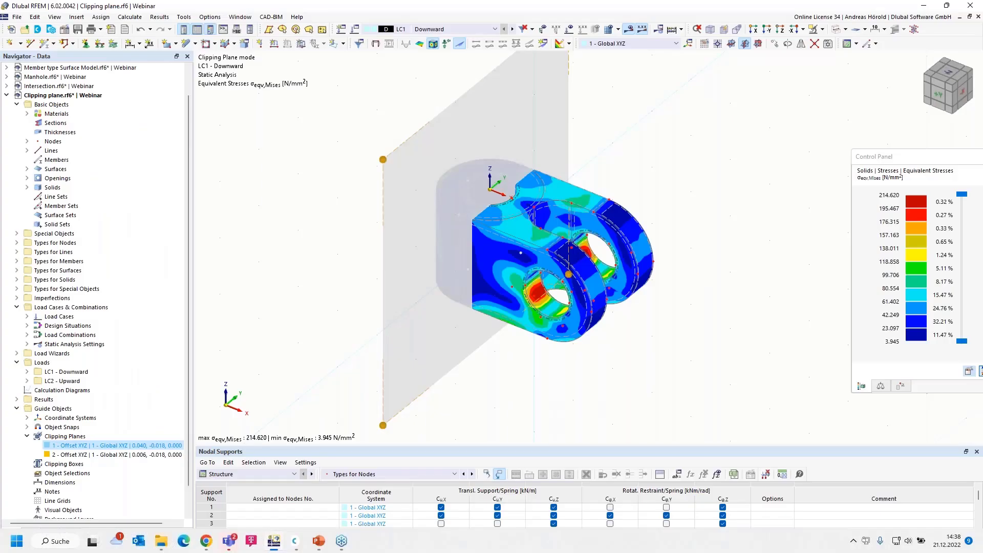
pyautogui.scroll(1, 51, 100)
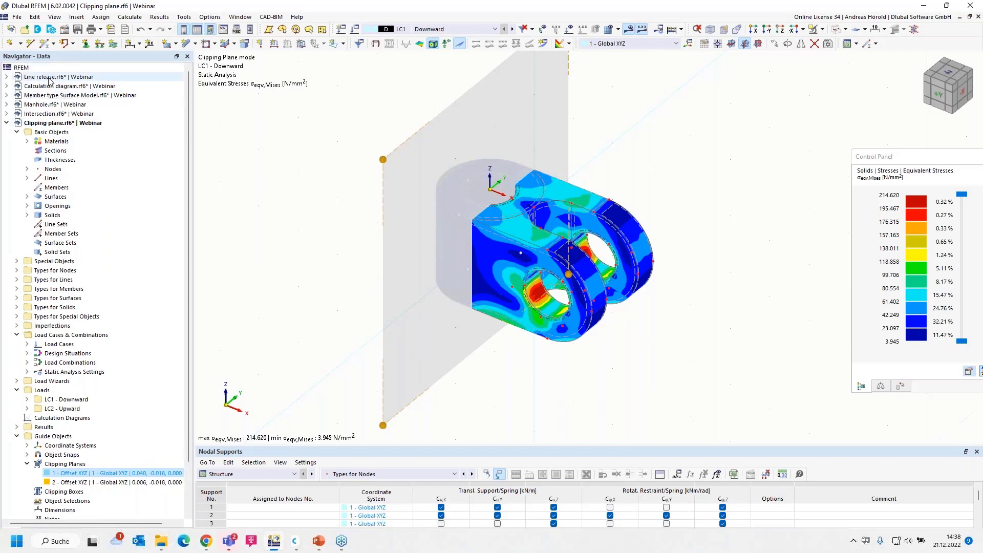
pyautogui.click(49, 78)
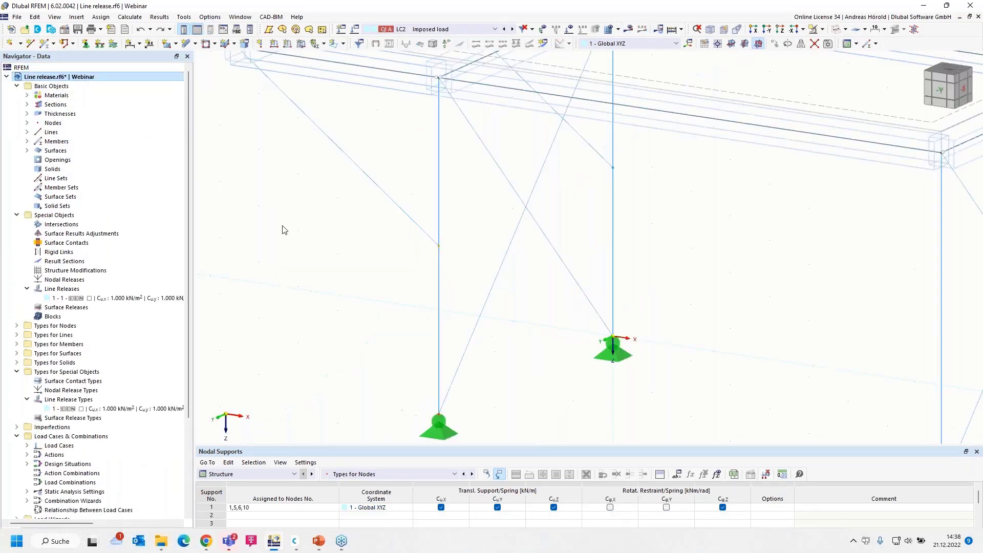
pyautogui.scroll(2, 598, 350)
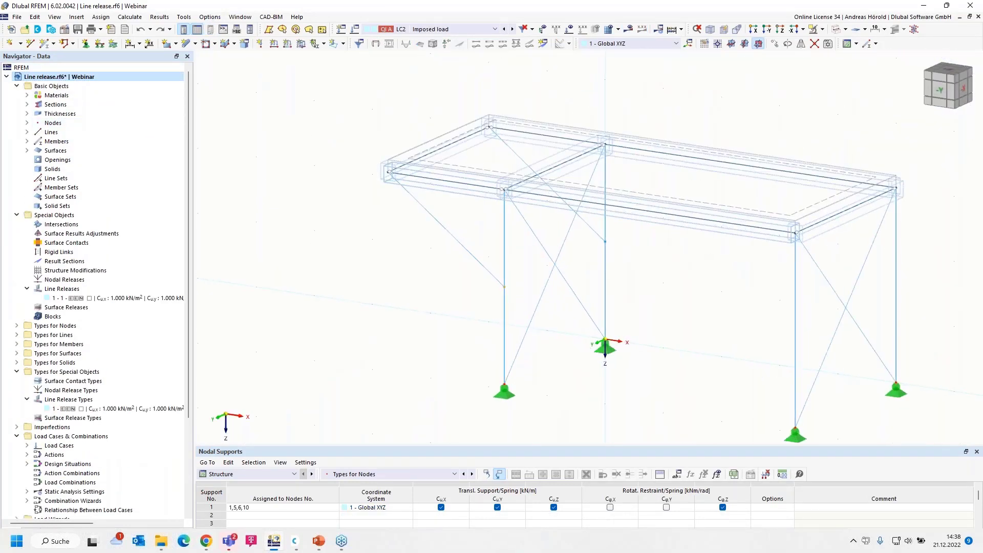
pyautogui.moveTo(598, 351); pyautogui.dragTo(671, 336, button='middle')
pyautogui.scroll(1, 671, 338)
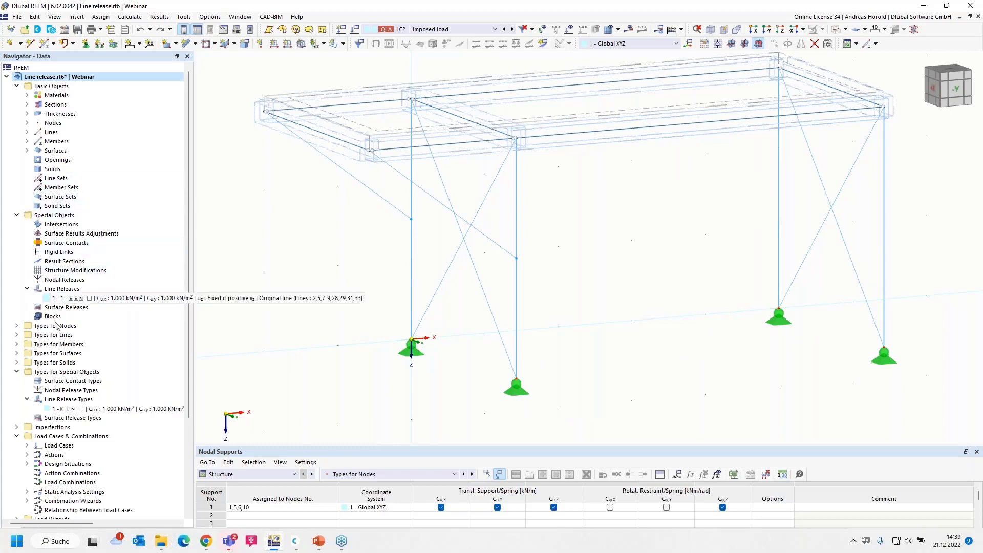
pyautogui.click(17, 326)
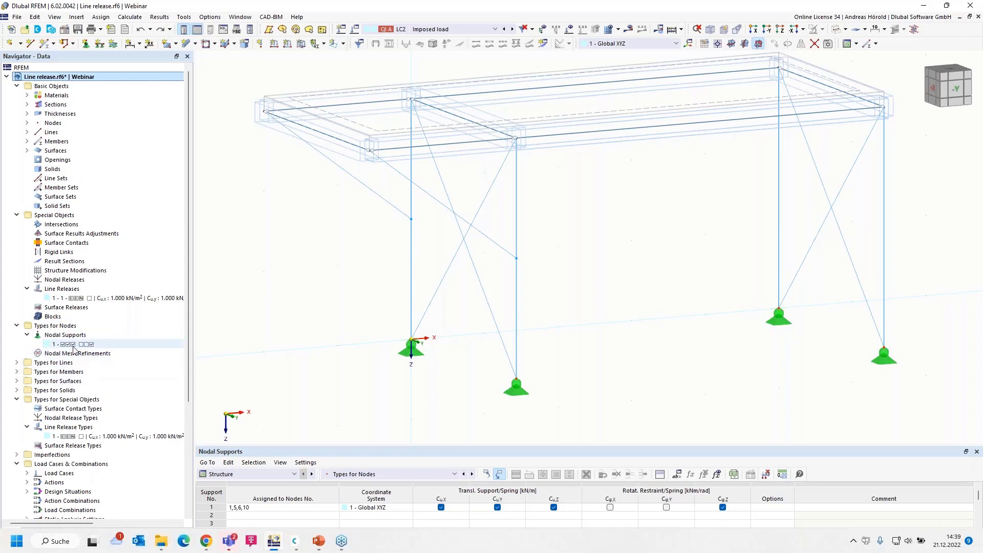
# Assign the existing nodal support graphically to nodes 17 and 18, where the diagonal struts meet the two front columns
pyautogui.rightClick(75, 345)
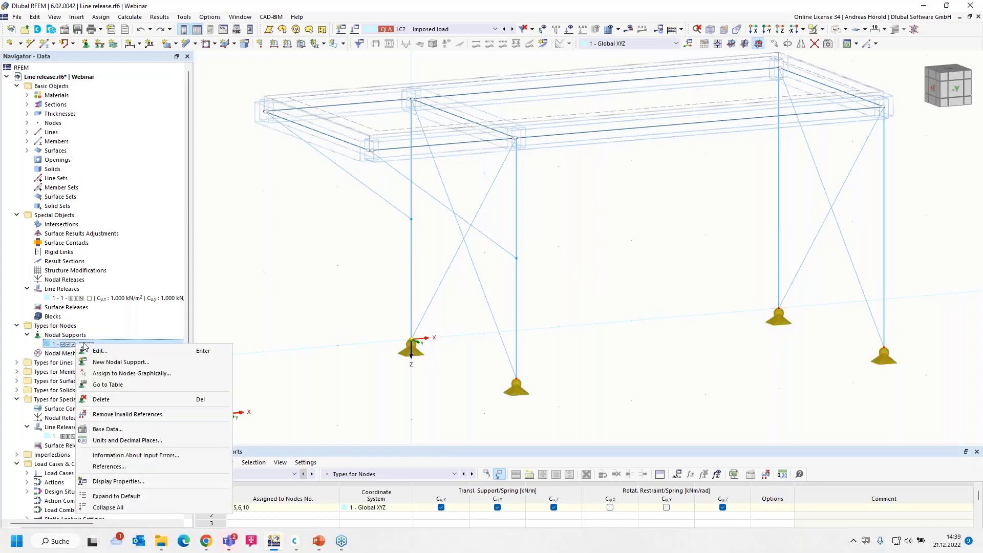
pyautogui.click(157, 378)
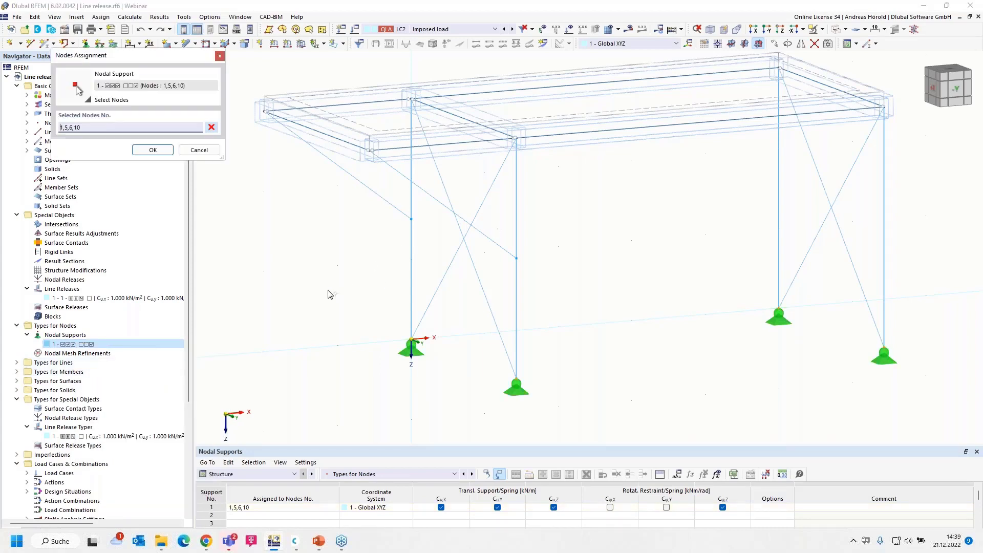
pyautogui.moveTo(323, 294); pyautogui.dragTo(614, 195)
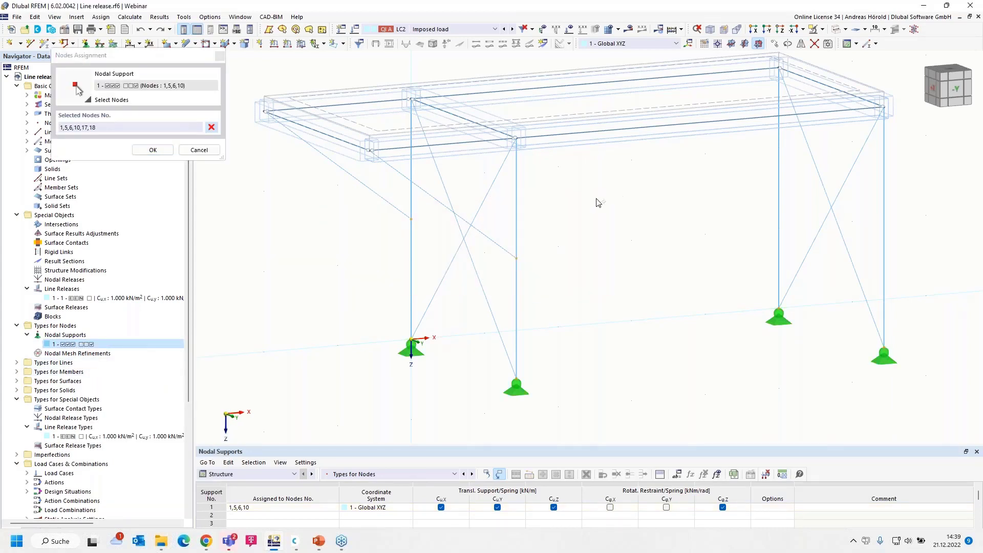
pyautogui.click(152, 149)
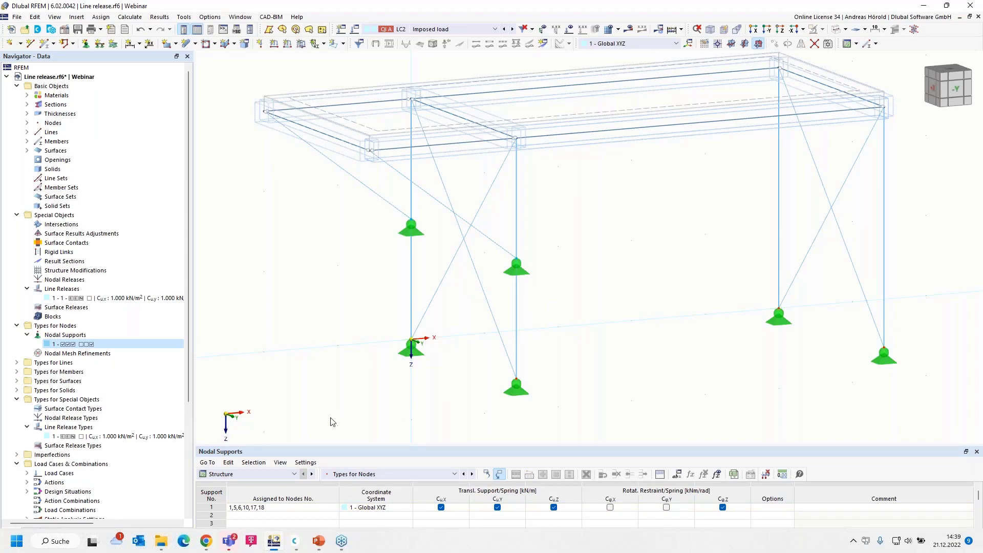
# Switch back to the running PowerPoint presentation at the slide on assigning types in the graphic and the Autodesk Revit 2022 interface
pyautogui.moveTo(274, 543)
pyautogui.moveTo(320, 543)
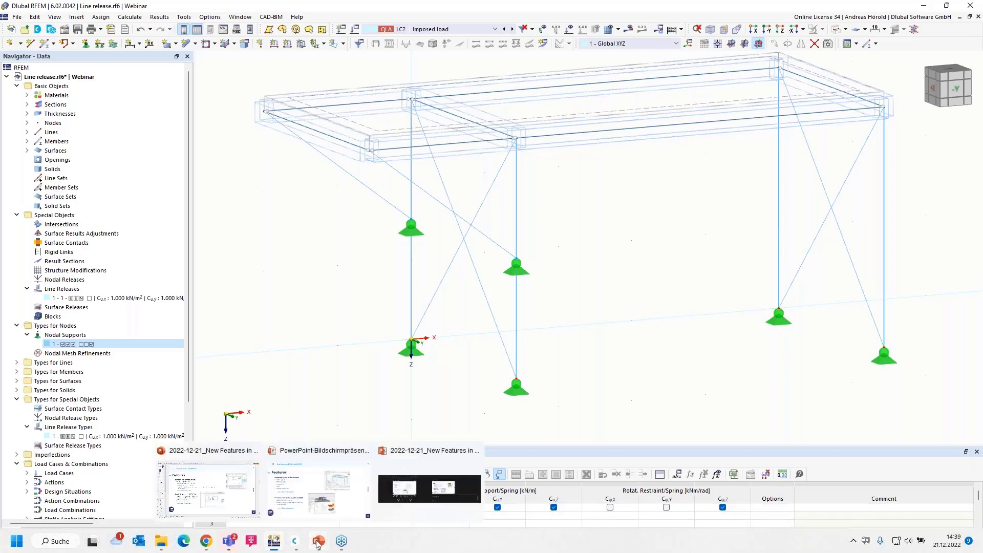
pyautogui.click(322, 499)
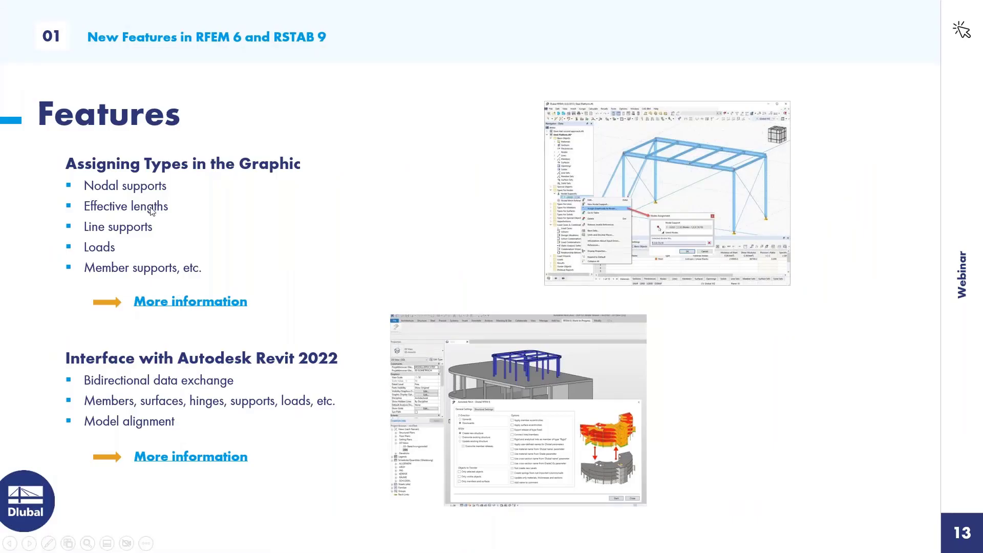